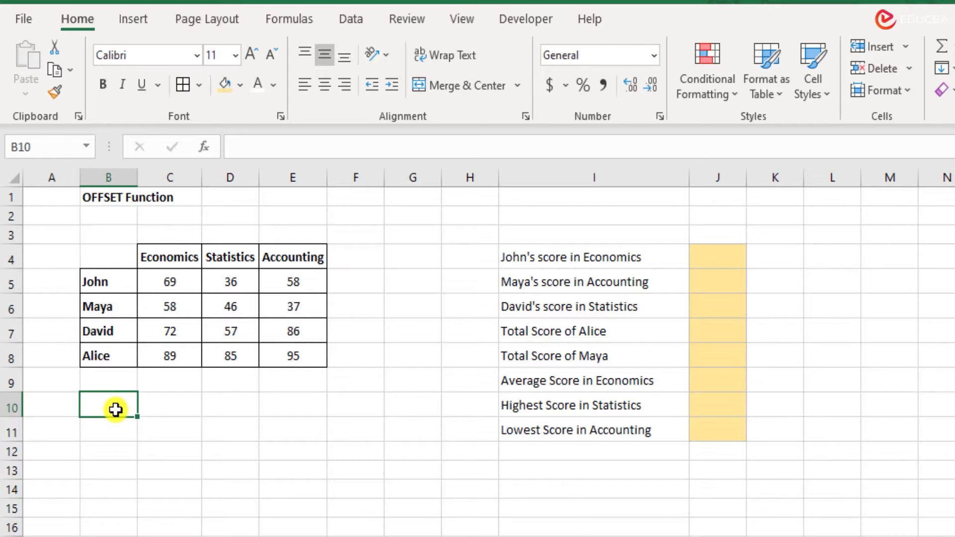
pyautogui.write('=off')
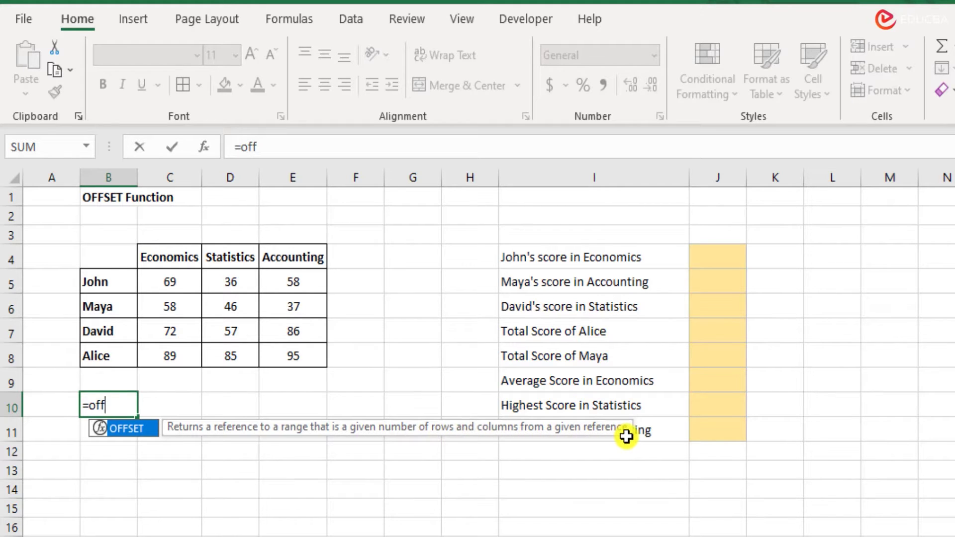
pyautogui.press('Tab')
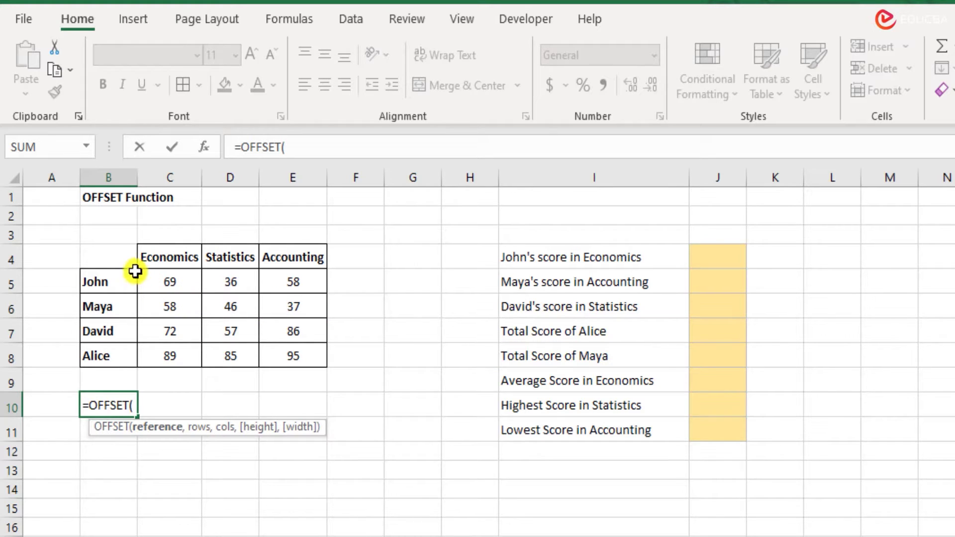
pyautogui.click(117, 255)
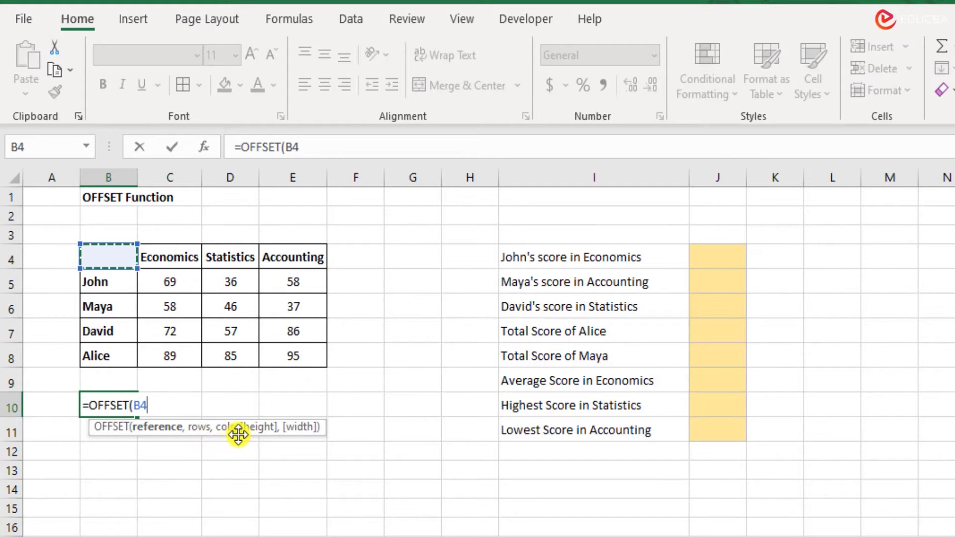
pyautogui.press('Escape')
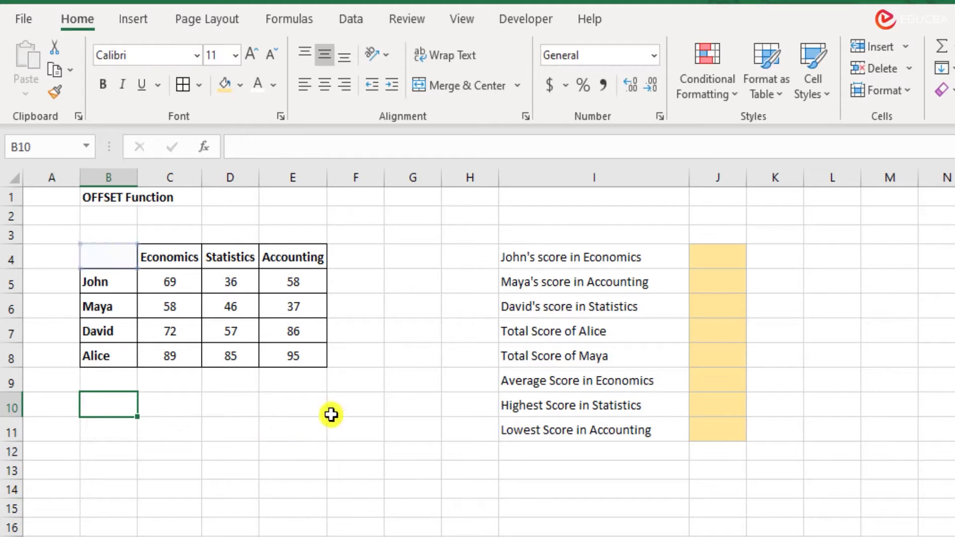
pyautogui.click(626, 259)
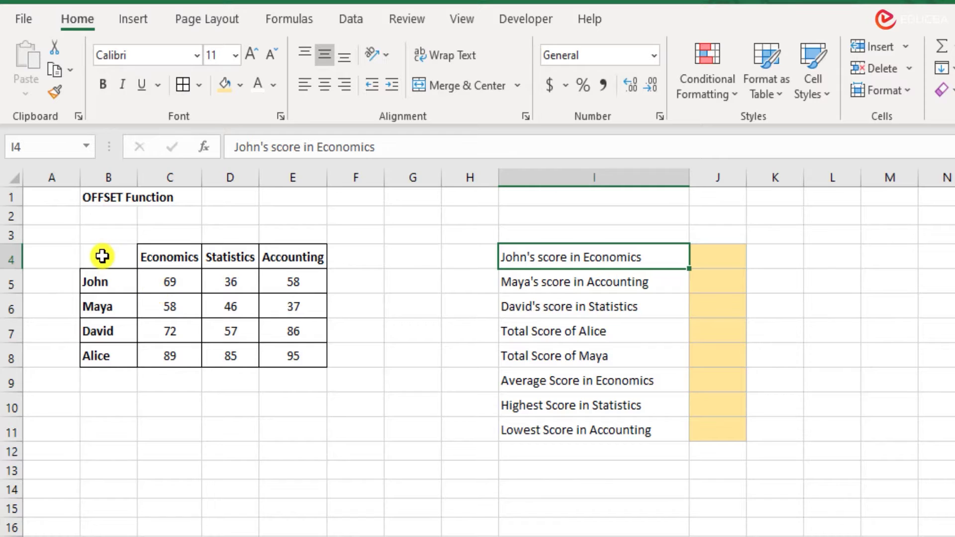
pyautogui.moveTo(102, 256); pyautogui.dragTo(289, 354)
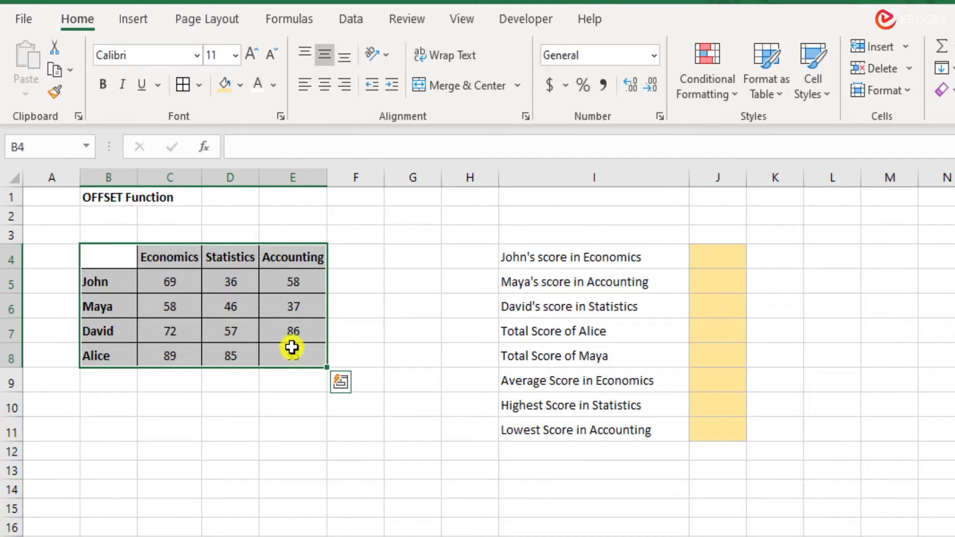
pyautogui.click(624, 260)
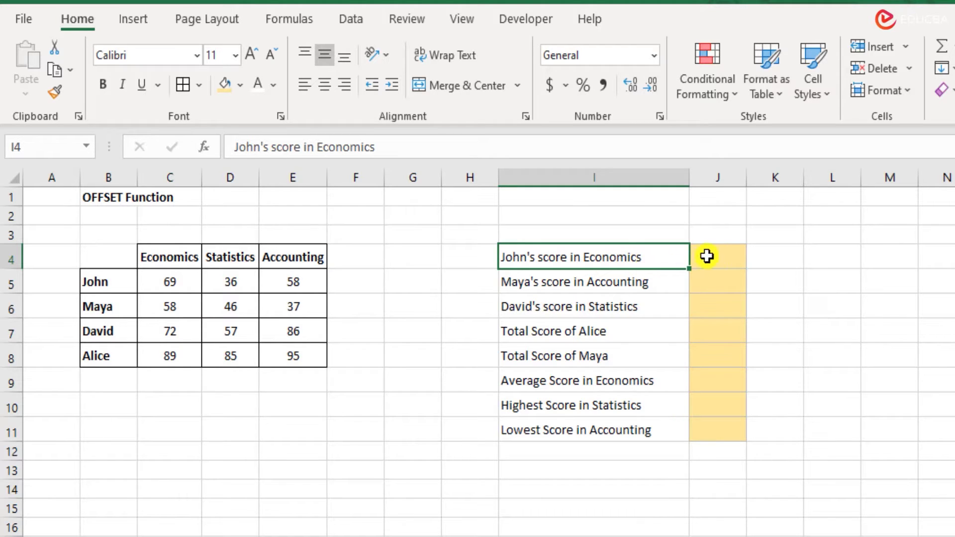
# Try filling the first Economics score in J4 with a direct reference to C5, and undo that entry.
pyautogui.click(722, 256)
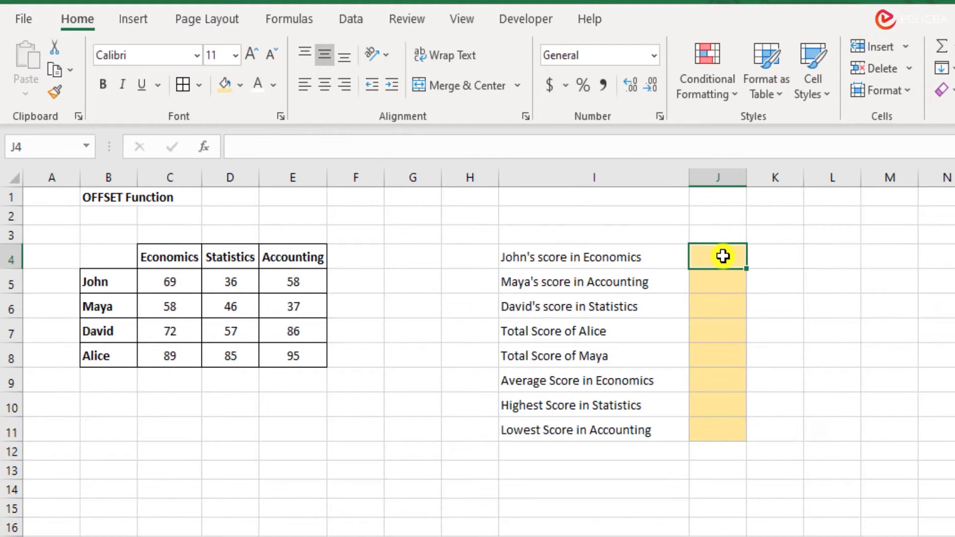
pyautogui.write('=')
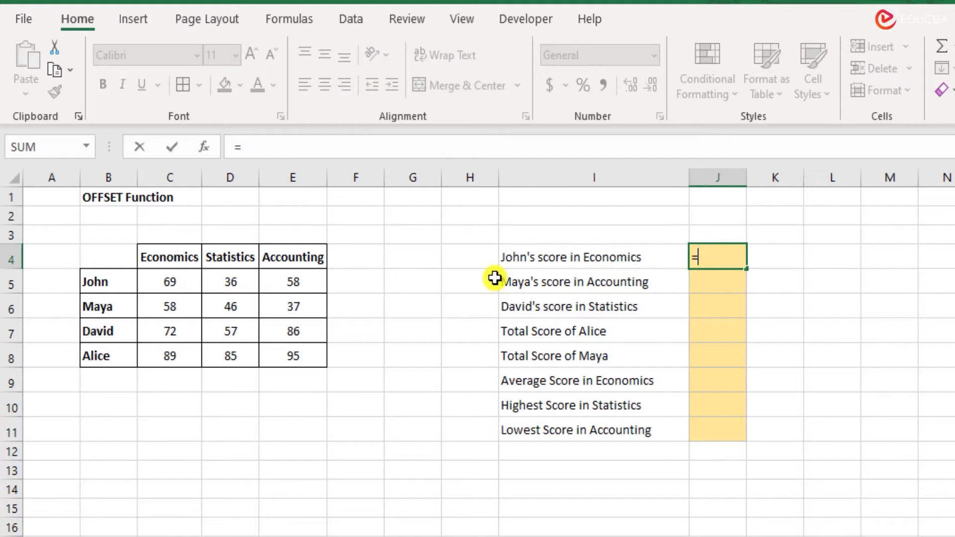
pyautogui.click(182, 285)
pyautogui.press('Return')
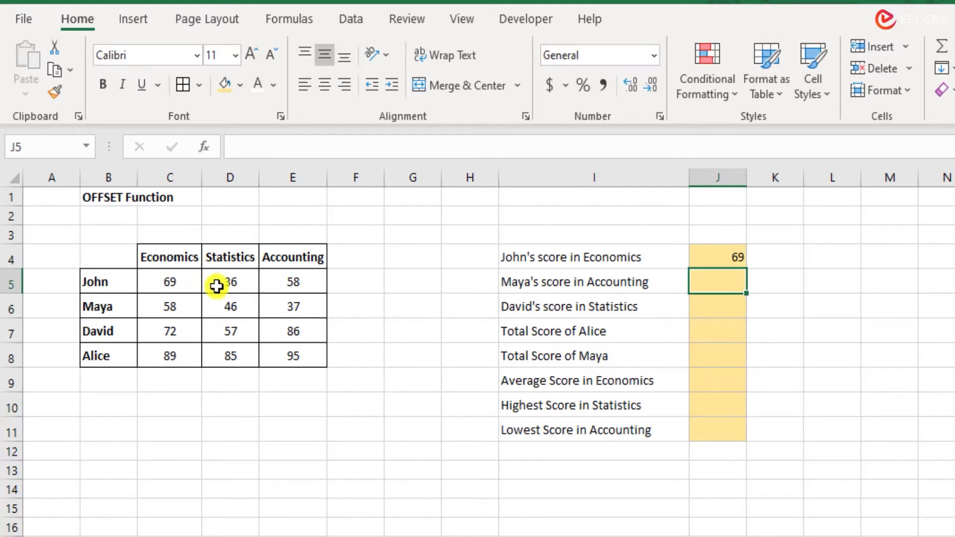
pyautogui.hotkey('ctrl', 'z')
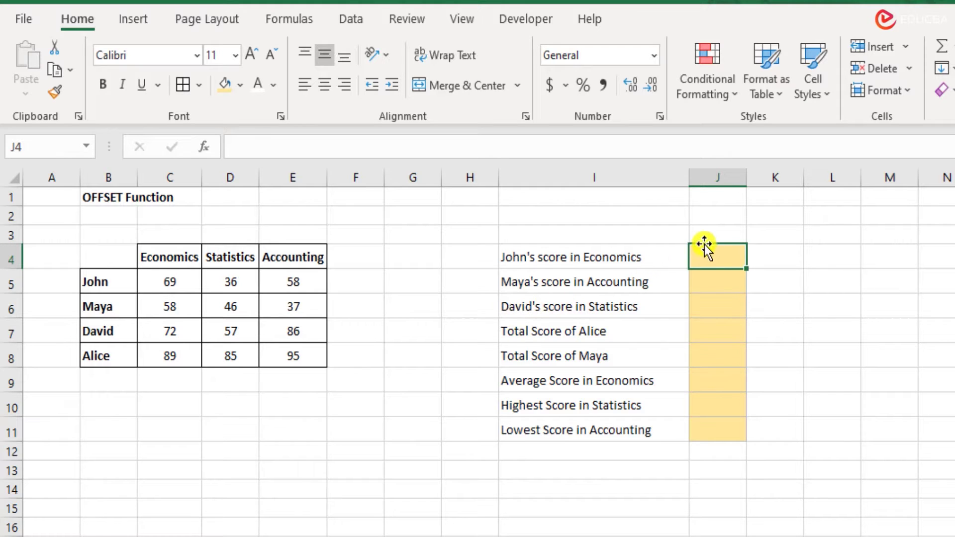
# Enter =OFFSET(B4,1,1) in J4 to return the first student's Economics score, and review the formula's reference.
pyautogui.moveTo(727, 253); pyautogui.dragTo(739, 439)
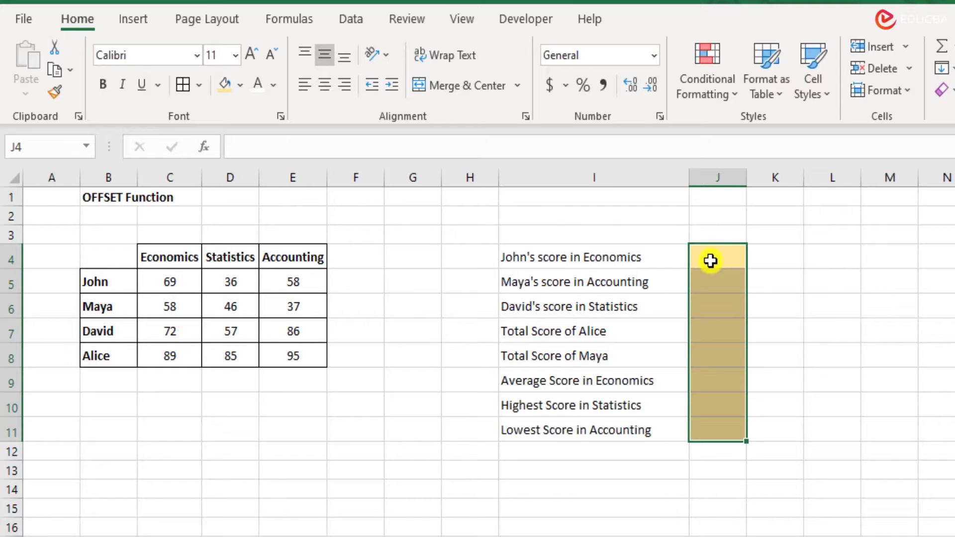
pyautogui.click(711, 261)
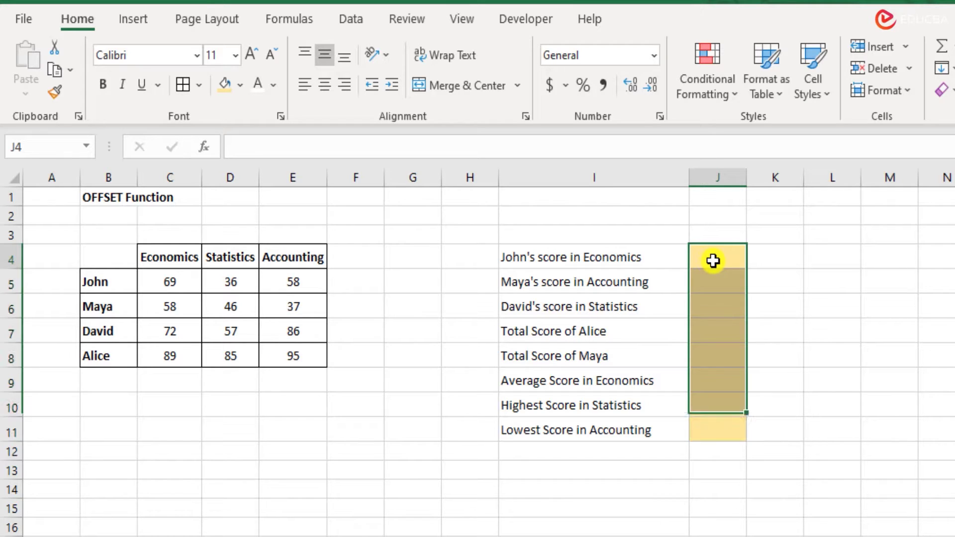
pyautogui.write('=')
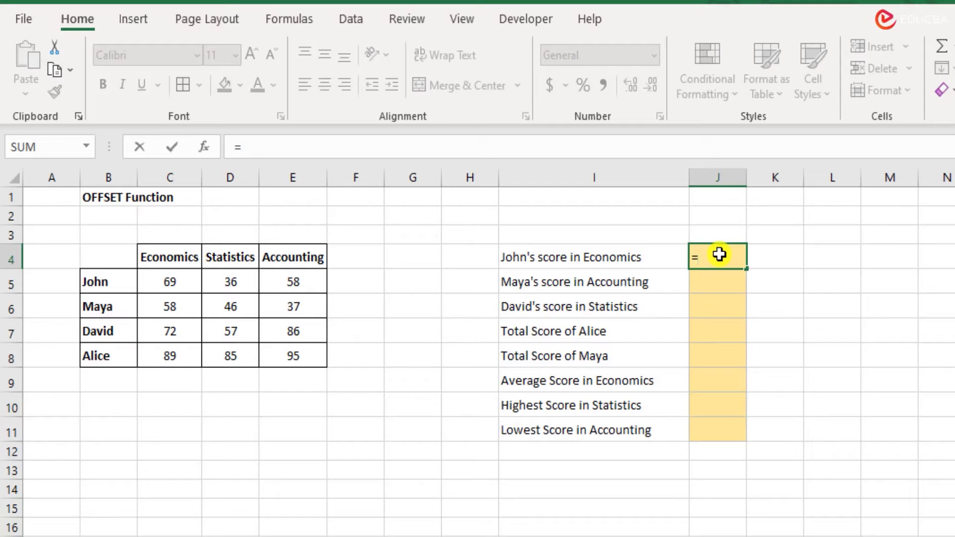
pyautogui.write('off')
pyautogui.press('Tab')
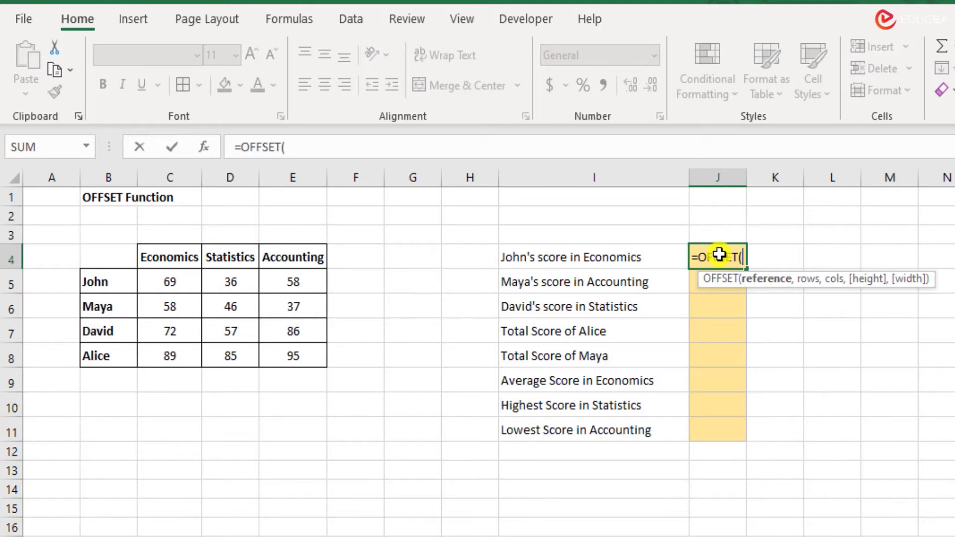
pyautogui.click(108, 258)
pyautogui.write(',')
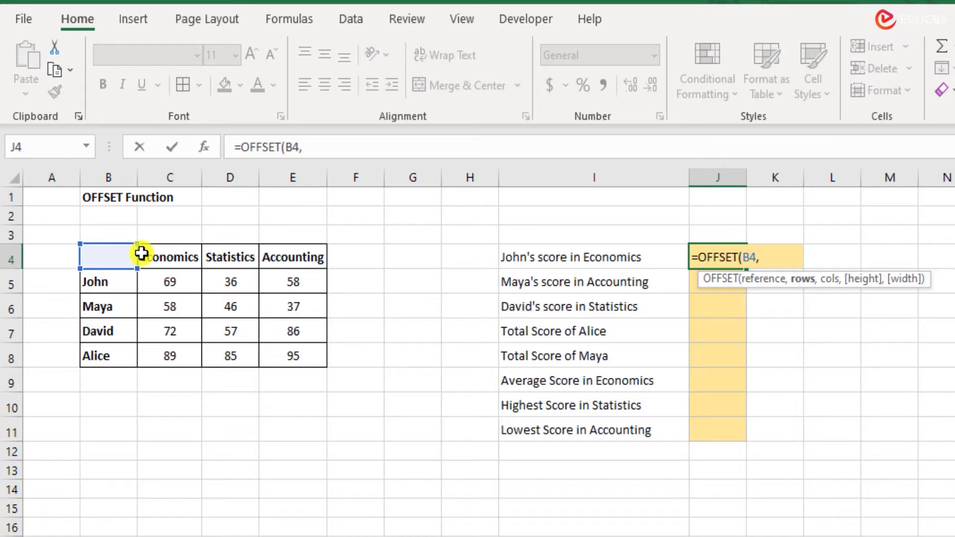
pyautogui.write('1,')
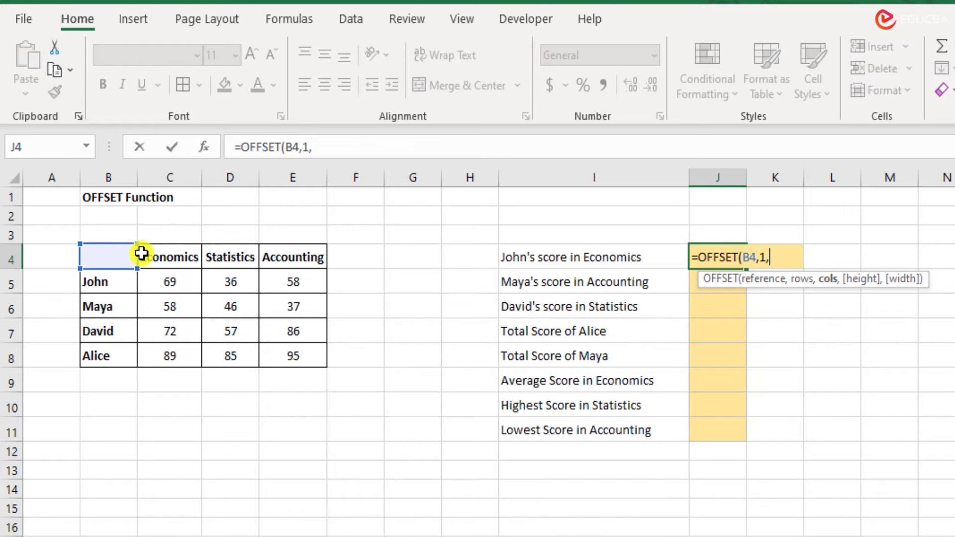
pyautogui.write('1)')
pyautogui.press('Return')
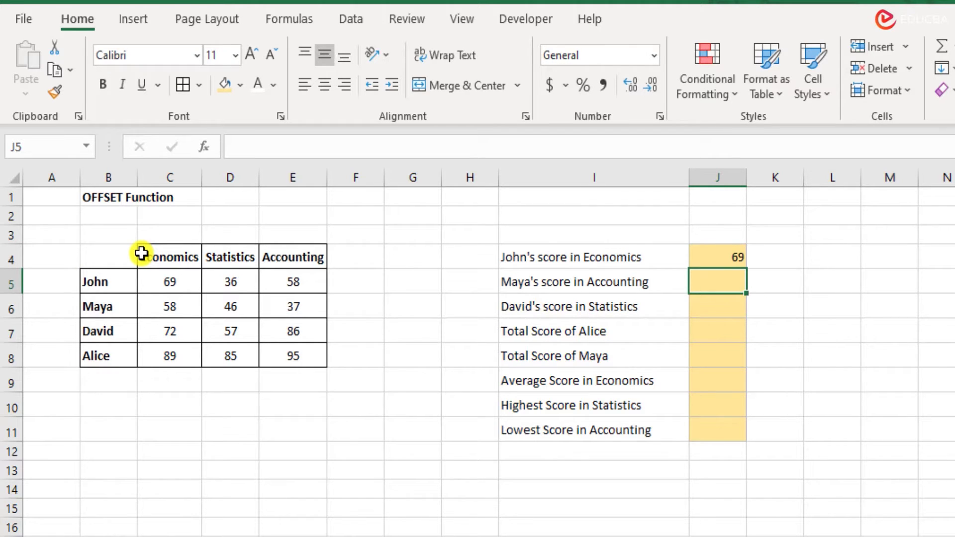
pyautogui.press('Up')
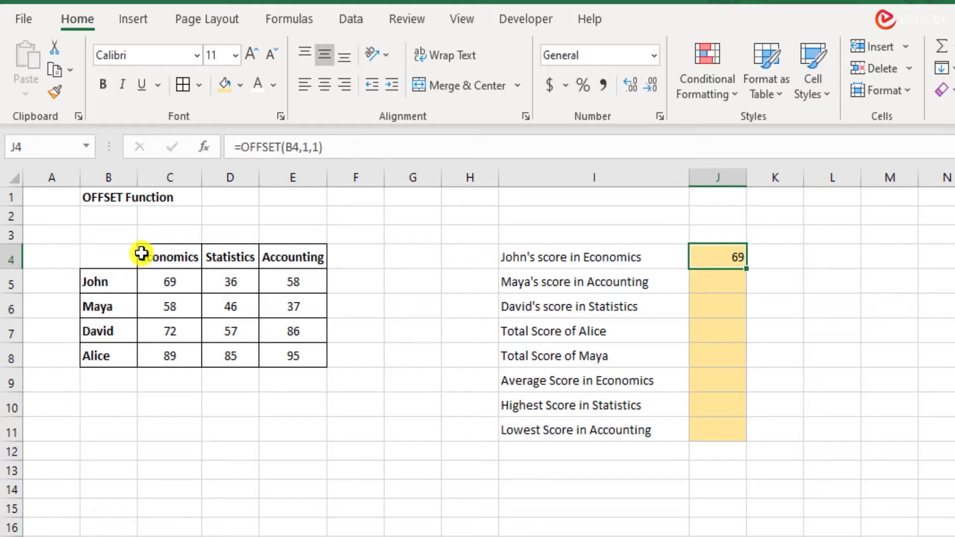
pyautogui.press('F2')
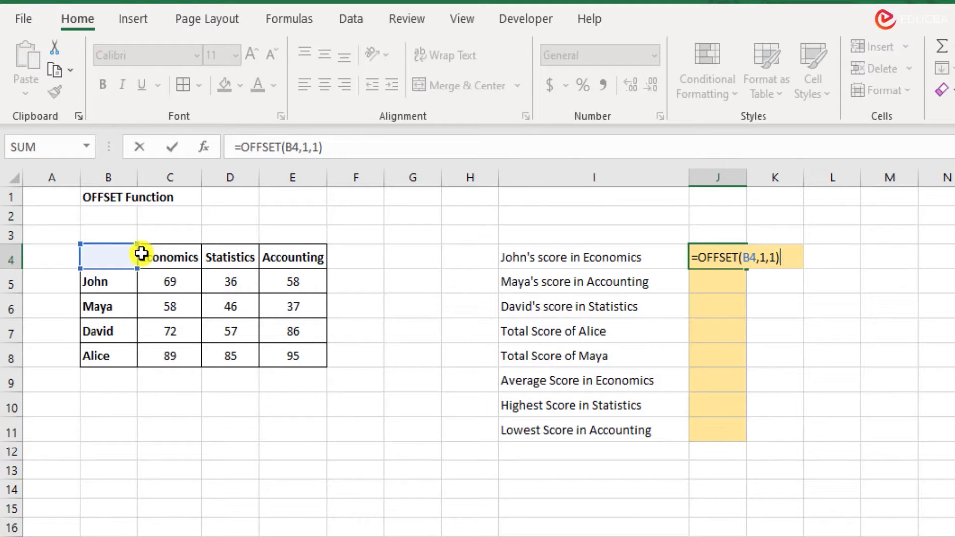
pyautogui.press('Escape')
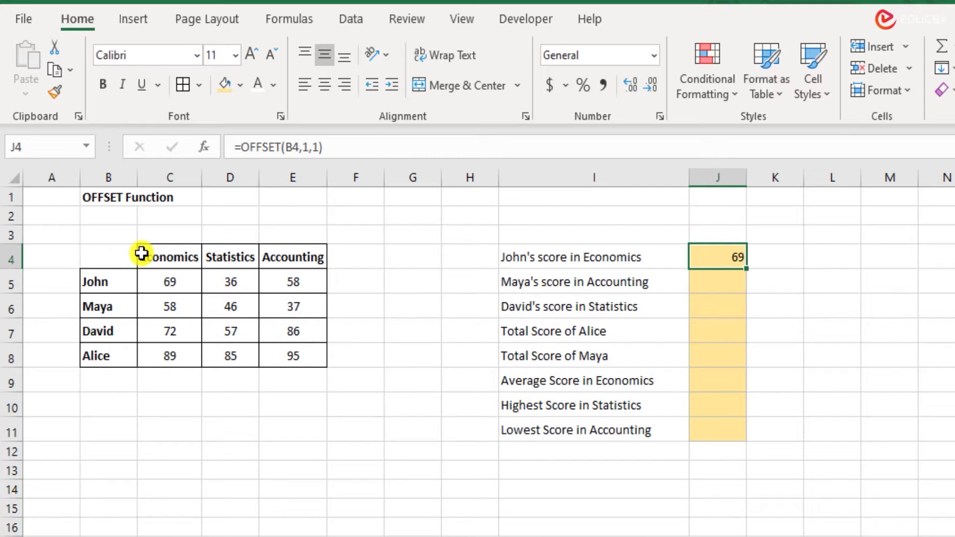
# Enter =OFFSET(B6,0,3) in J5 to return the Accounting score of the student in row 6.
pyautogui.press('Down')
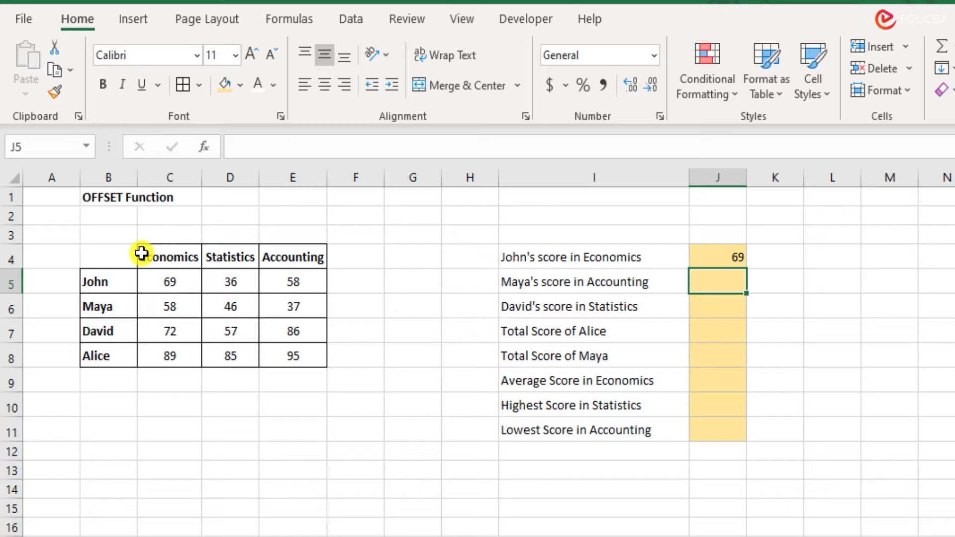
pyautogui.write('=off')
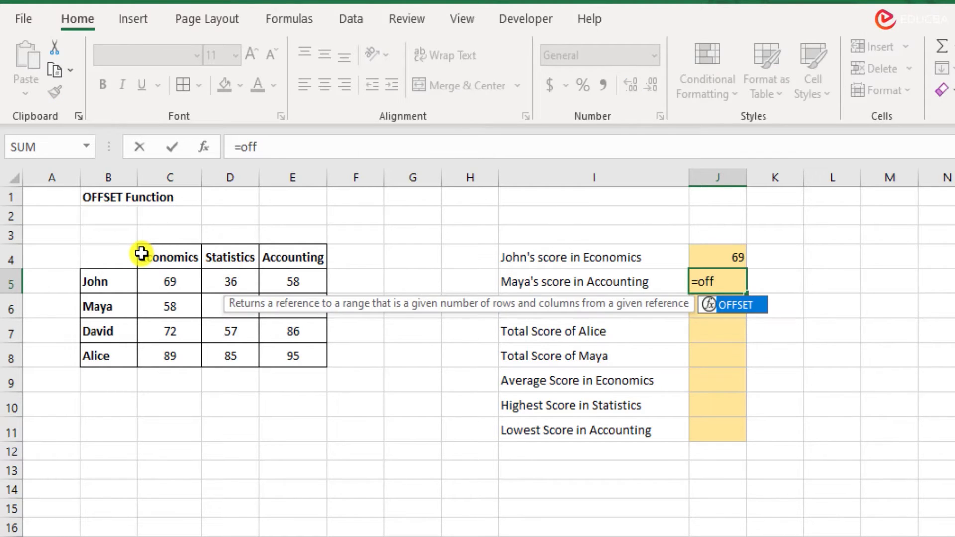
pyautogui.press('Tab')
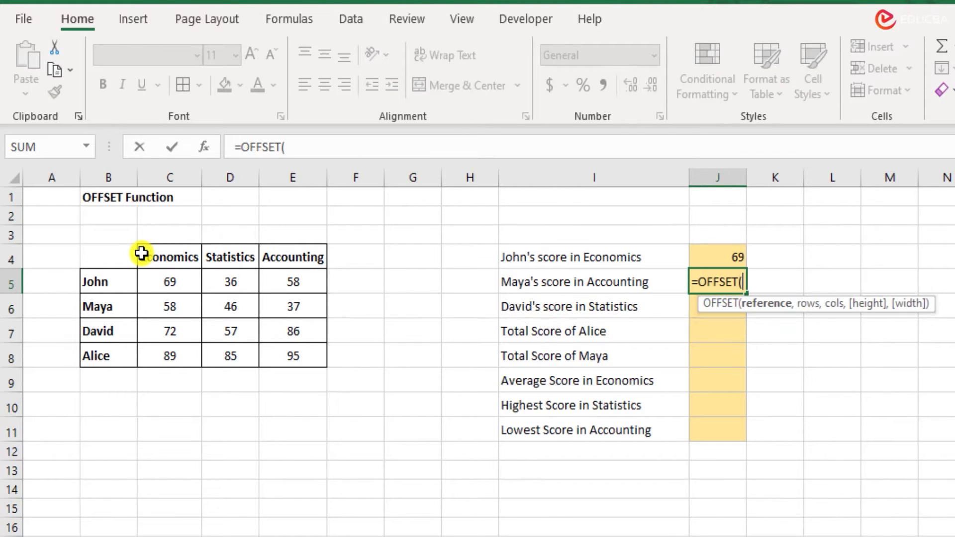
pyautogui.click(103, 254)
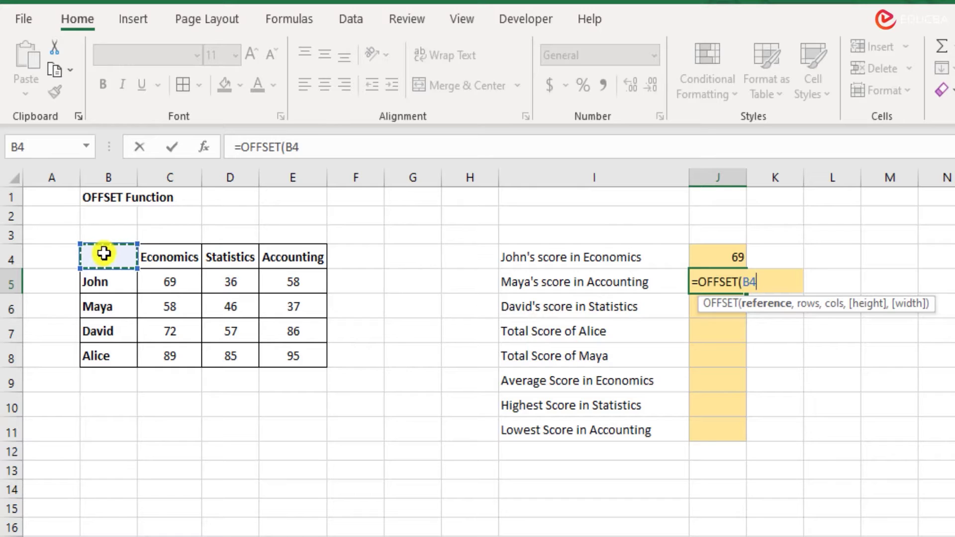
pyautogui.click(117, 309)
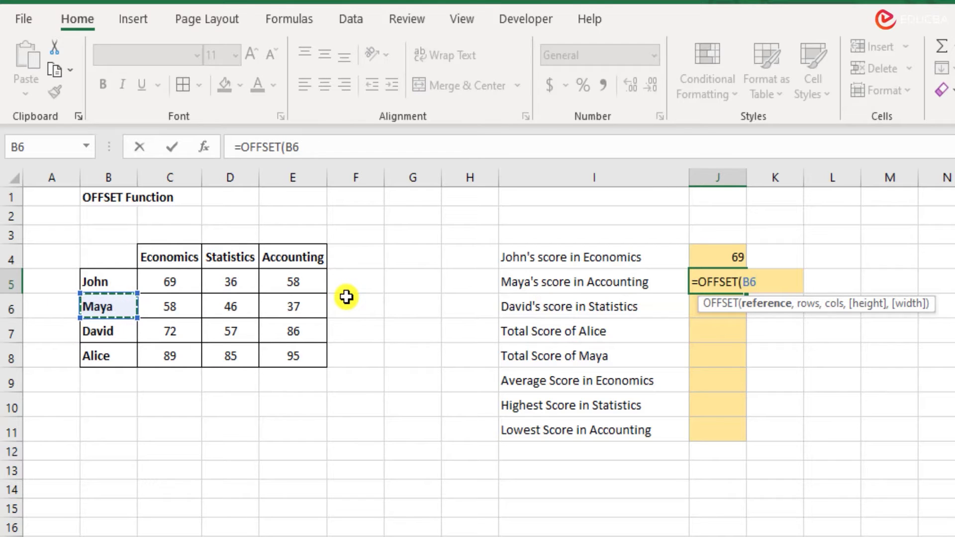
pyautogui.write(',')
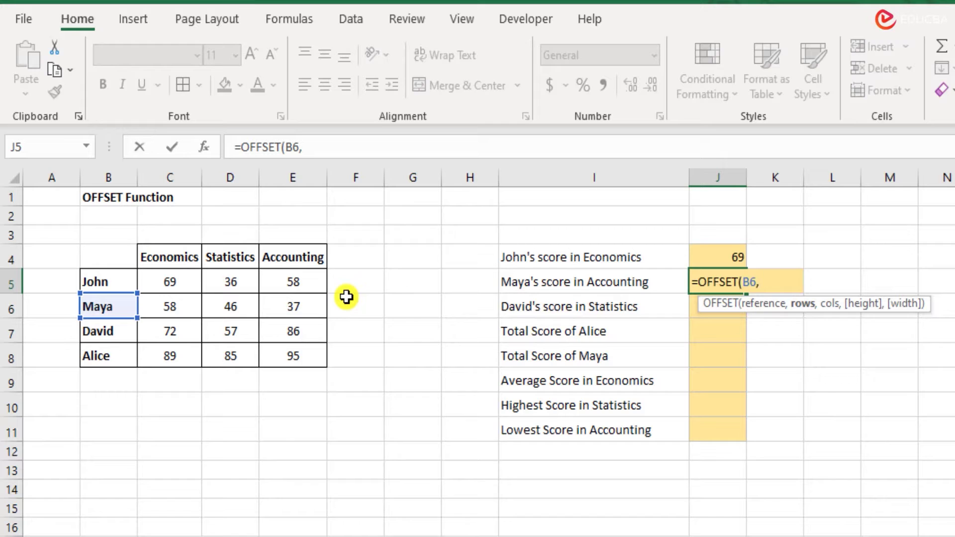
pyautogui.write('0,')
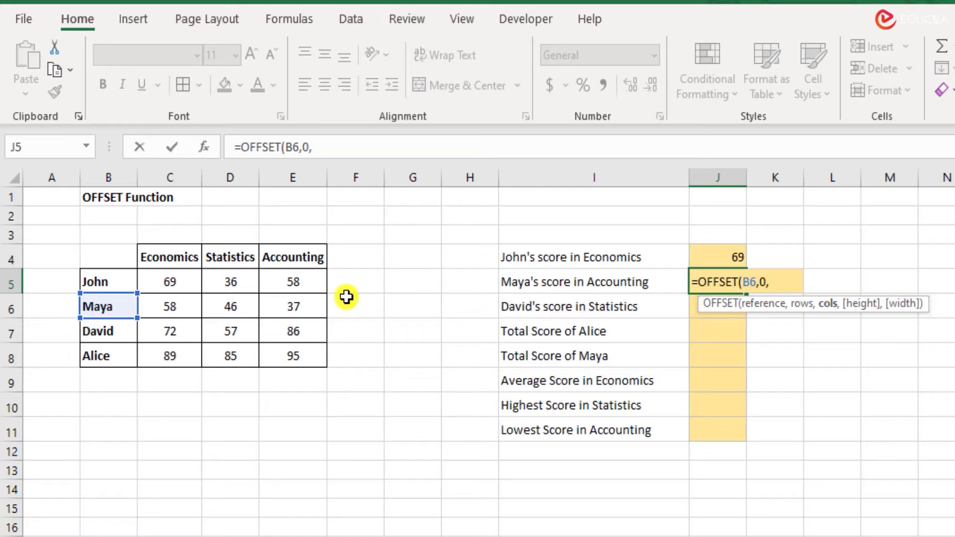
pyautogui.write('3)')
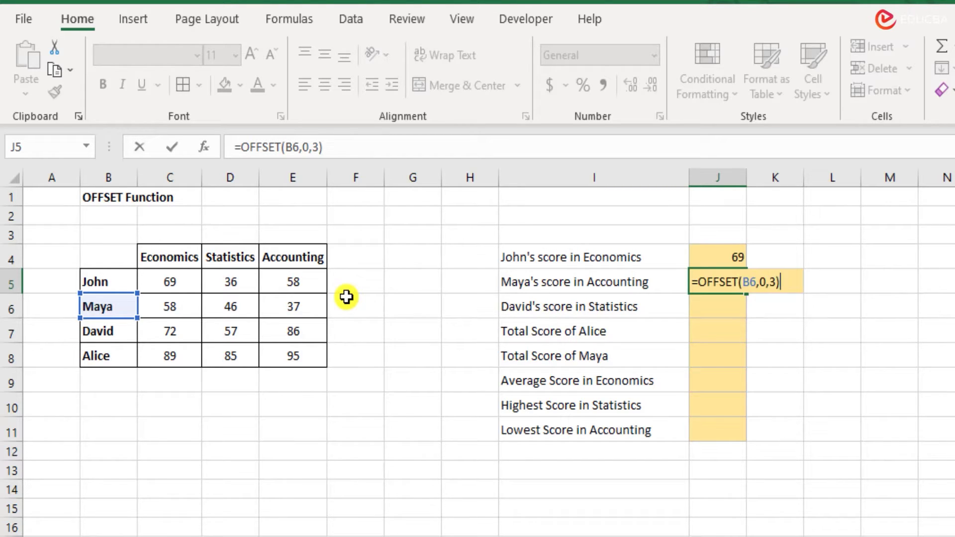
pyautogui.press('Return')
pyautogui.press('Up')
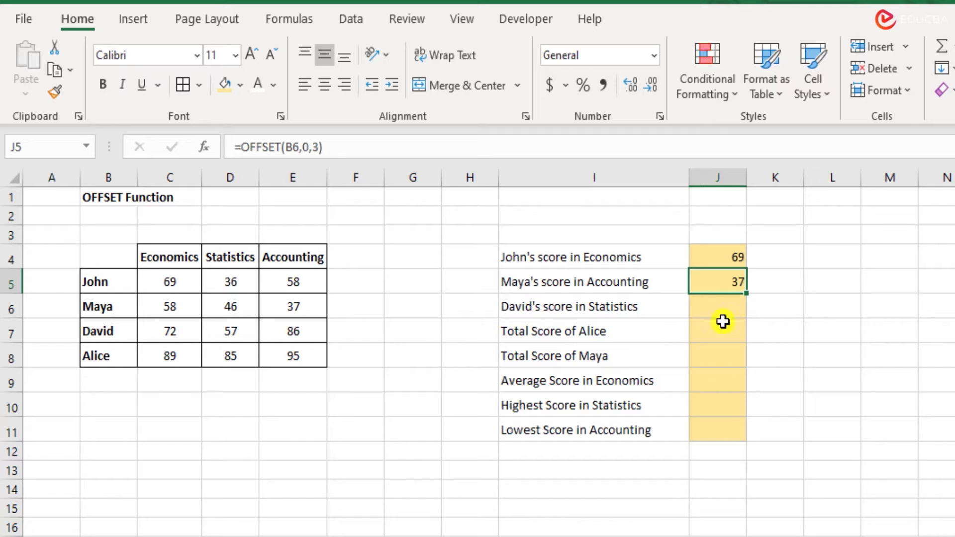
# Enter =OFFSET(D4,3,0) in J6 to return the Statistics score of the student in row 7.
pyautogui.click(737, 313)
pyautogui.write('=off')
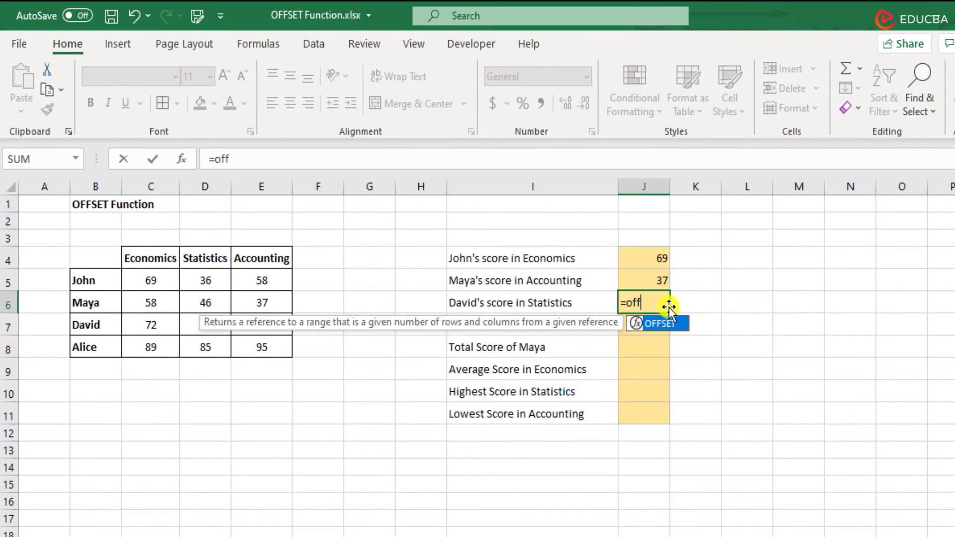
pyautogui.press('Tab')
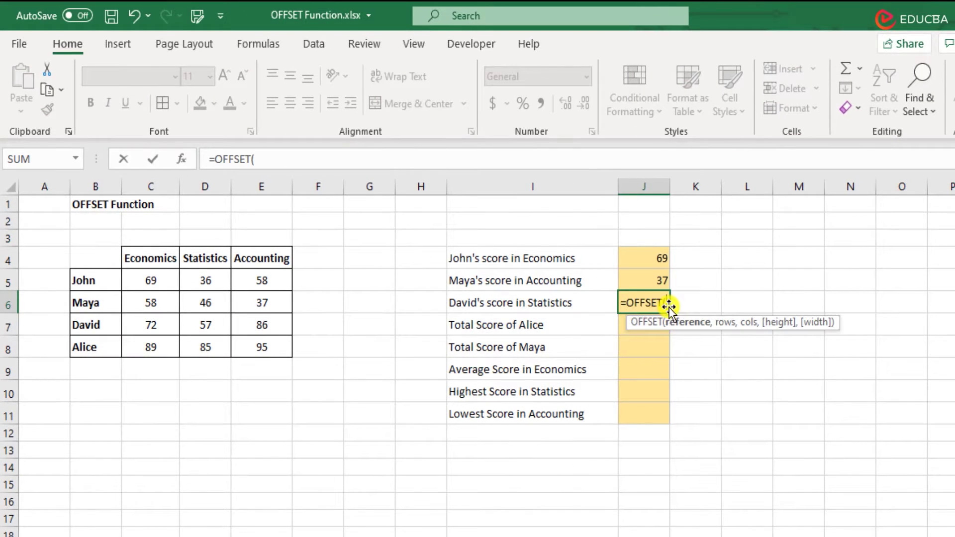
pyautogui.click(216, 254)
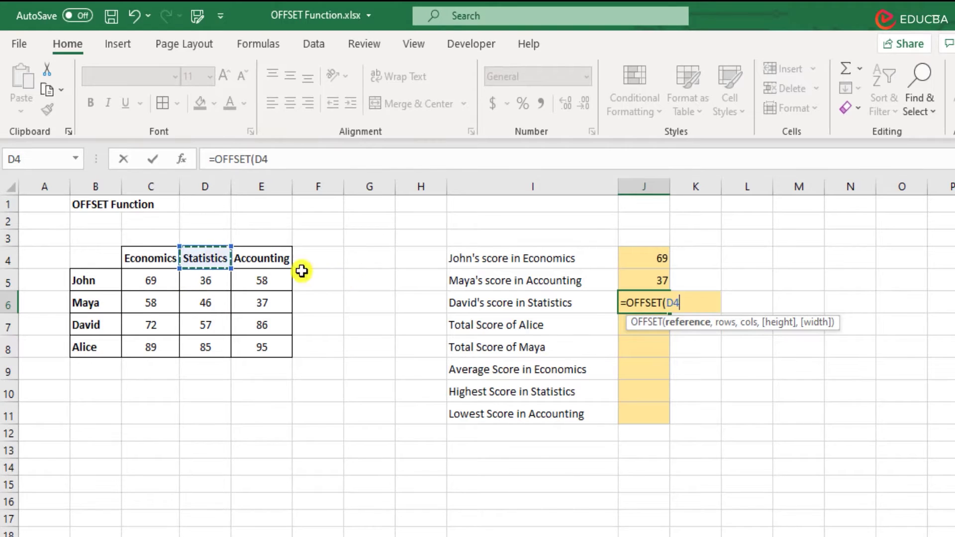
pyautogui.write(',3')
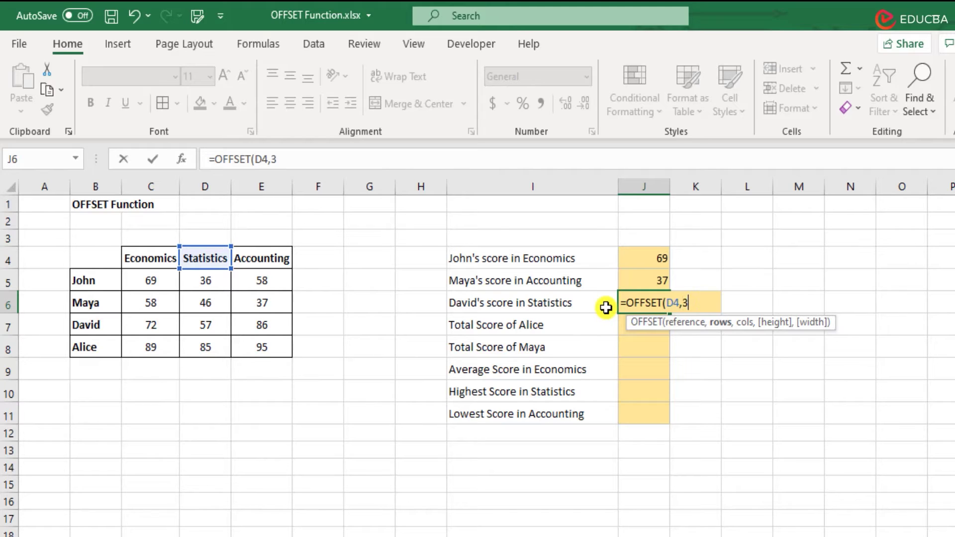
pyautogui.write(',')
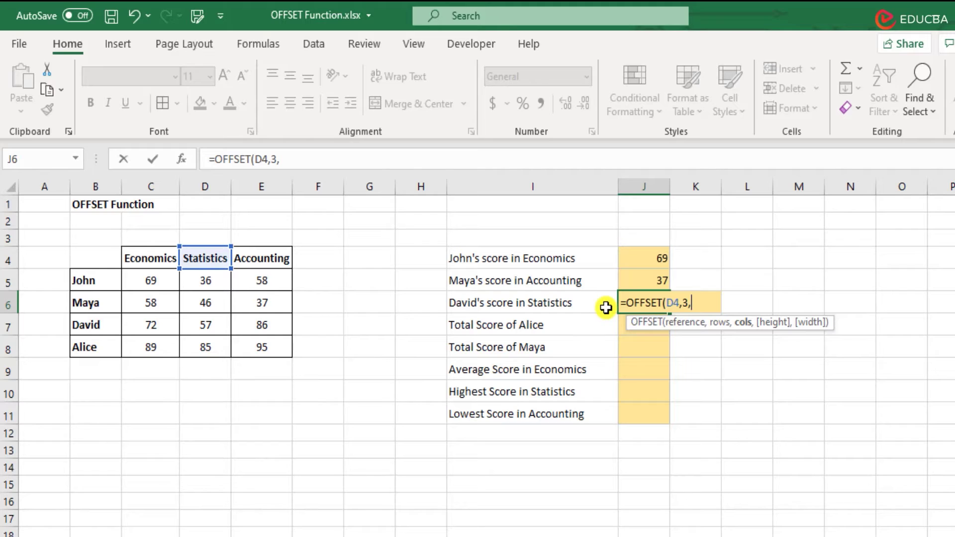
pyautogui.write('0)')
pyautogui.hotkey('ctrl', 'Return')
pyautogui.press('Return')
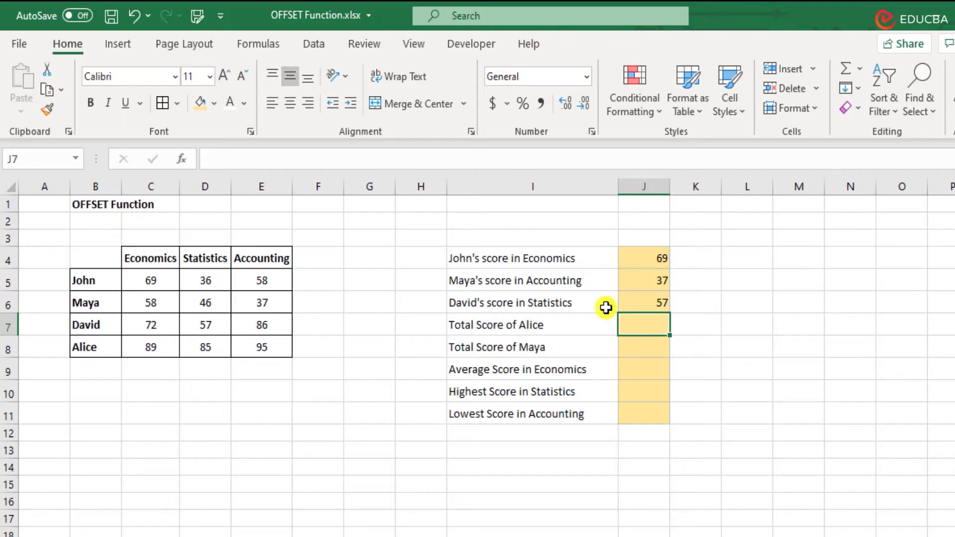
# Move the remaining questions and their answer cells in I7:J11 two rows down to I9:J13.
pyautogui.press('Left')
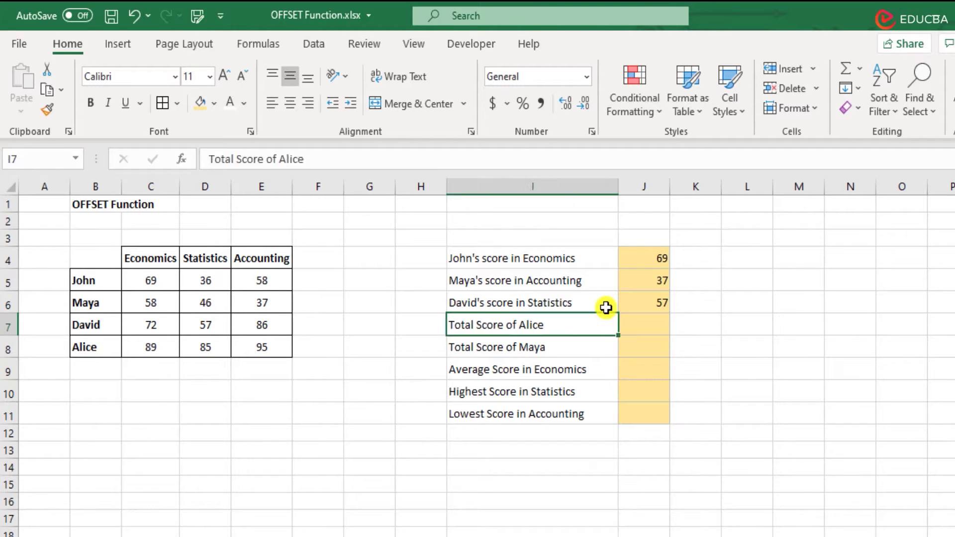
pyautogui.hotkey('ctrl', 'shift', 'Right')
pyautogui.press('Left')
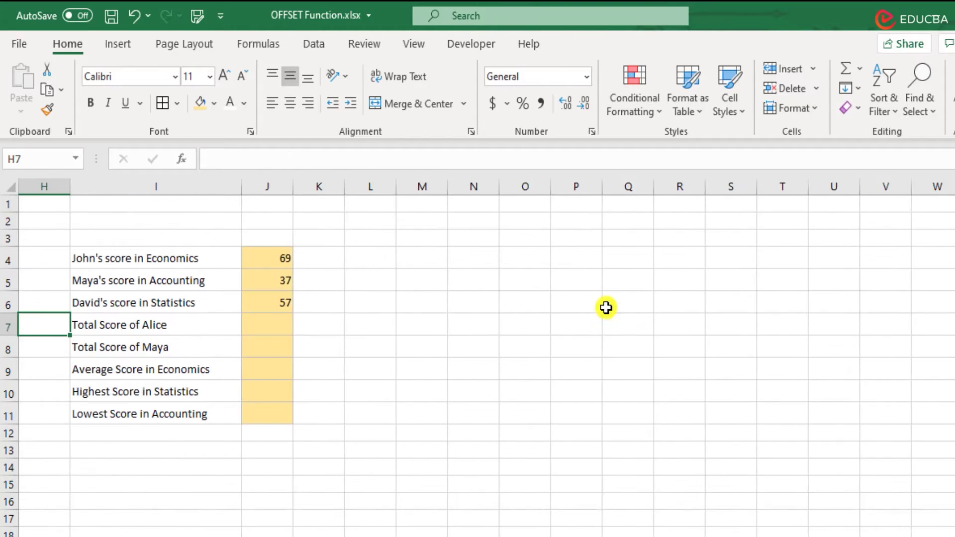
pyautogui.press('Right')
pyautogui.hotkey('shift', 'Right')
pyautogui.hotkey('shift', 'Right')
pyautogui.hotkey('shift', 'Down')
pyautogui.hotkey('shift', 'Down')
pyautogui.hotkey('shift', 'Down')
pyautogui.hotkey('shift', 'Down')
pyautogui.hotkey('shift', 'Down')
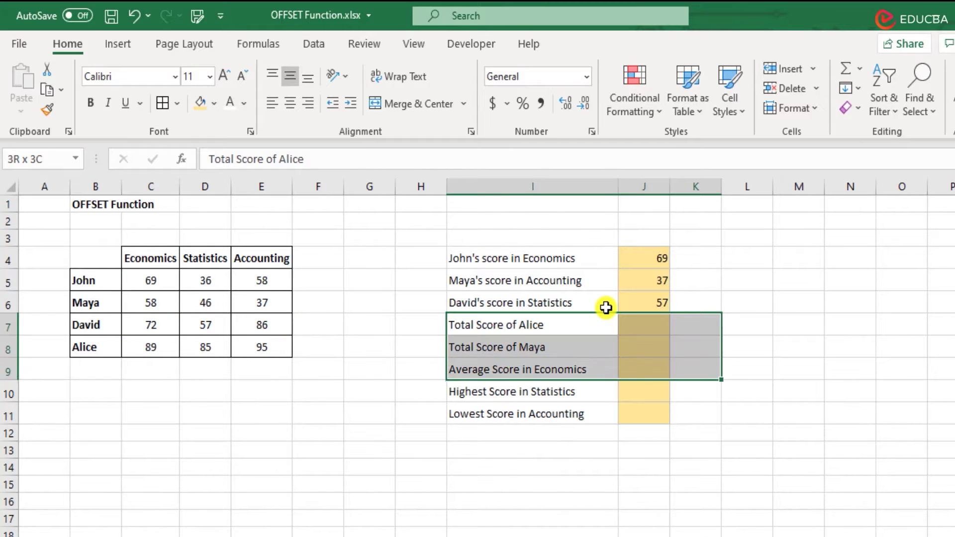
pyautogui.hotkey('shift', 'Left')
pyautogui.hotkey('shift', 'Up')
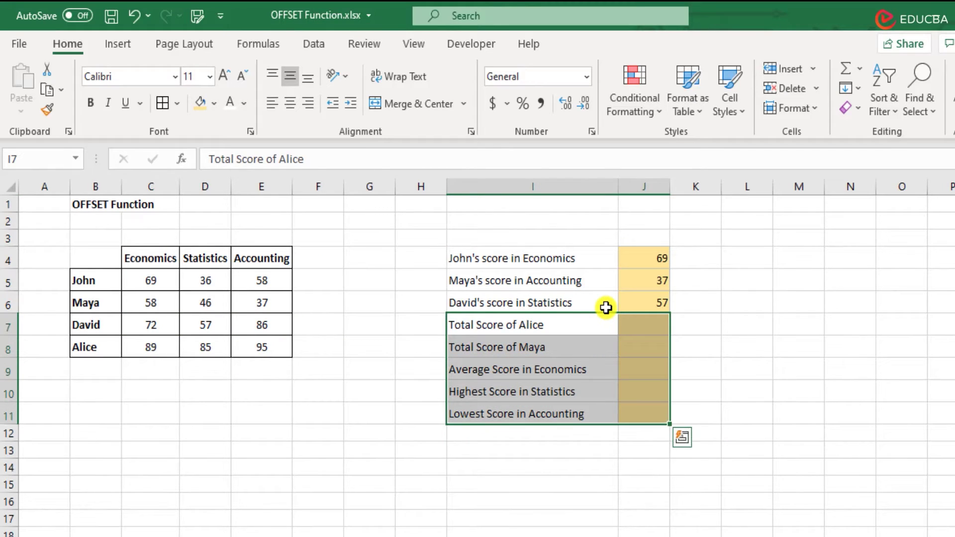
pyautogui.hotkey('ctrl', 'x')
pyautogui.press('Down')
pyautogui.press('Down')
pyautogui.hotkey('ctrl', 'v')
pyautogui.press('Up')
pyautogui.press('Up')
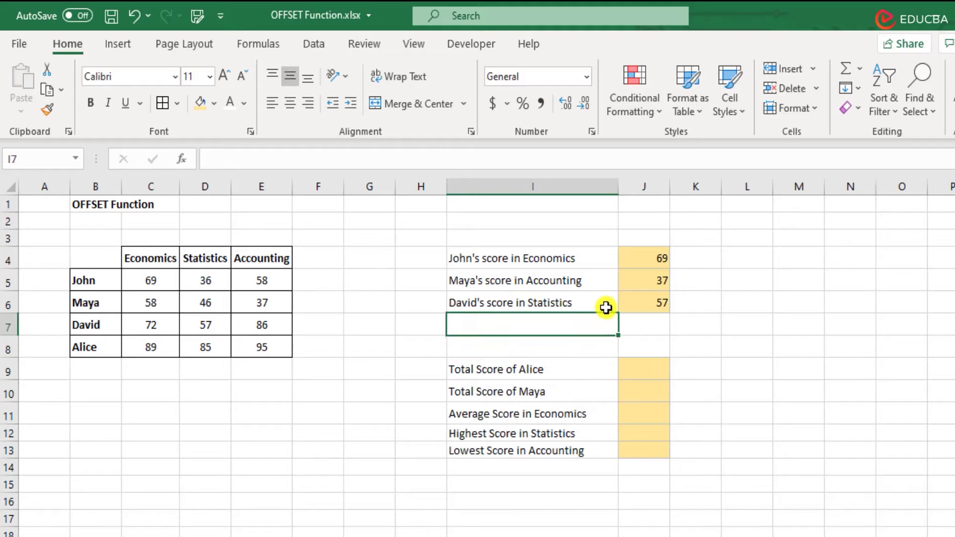
# Label I7 as the Economics score of the student in row 6, worded like the labels above it.
pyautogui.press('Up')
pyautogui.press('Down')
pyautogui.write("Maya's sc")
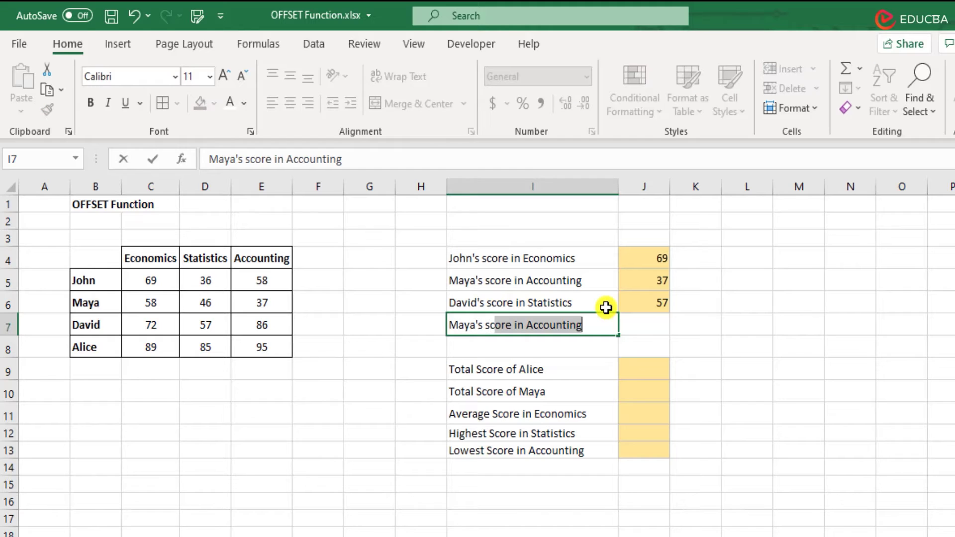
pyautogui.write('ore in ')
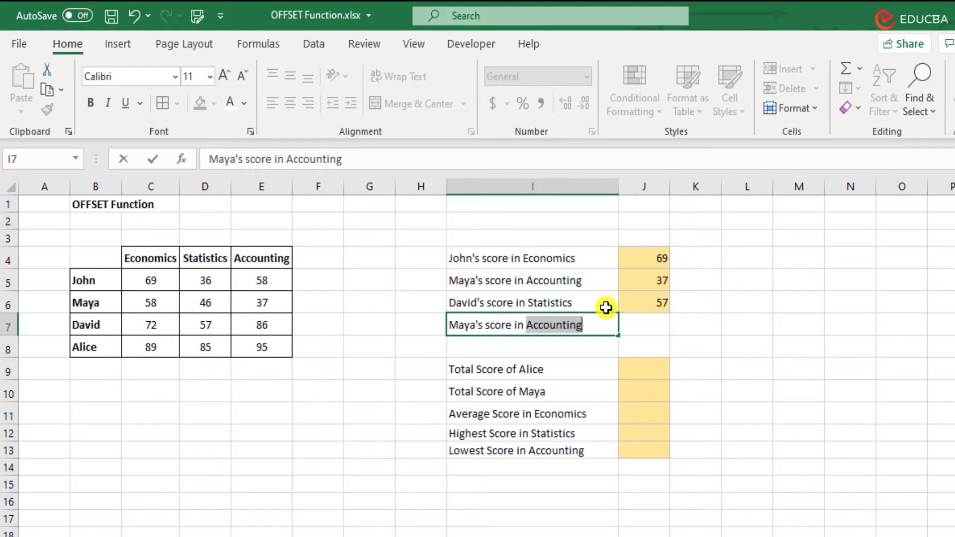
pyautogui.write('Economics')
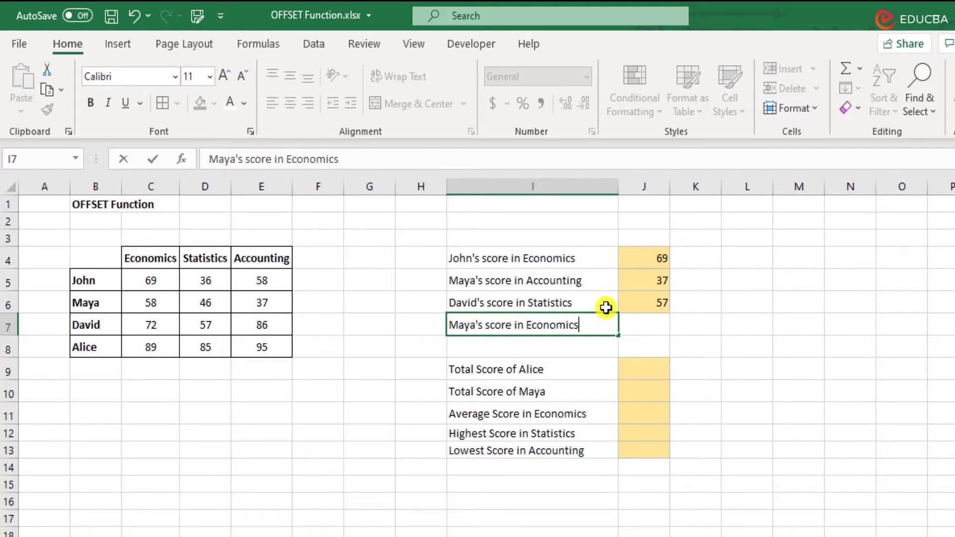
pyautogui.press('Tab')
pyautogui.press('Up')
pyautogui.press('Down')
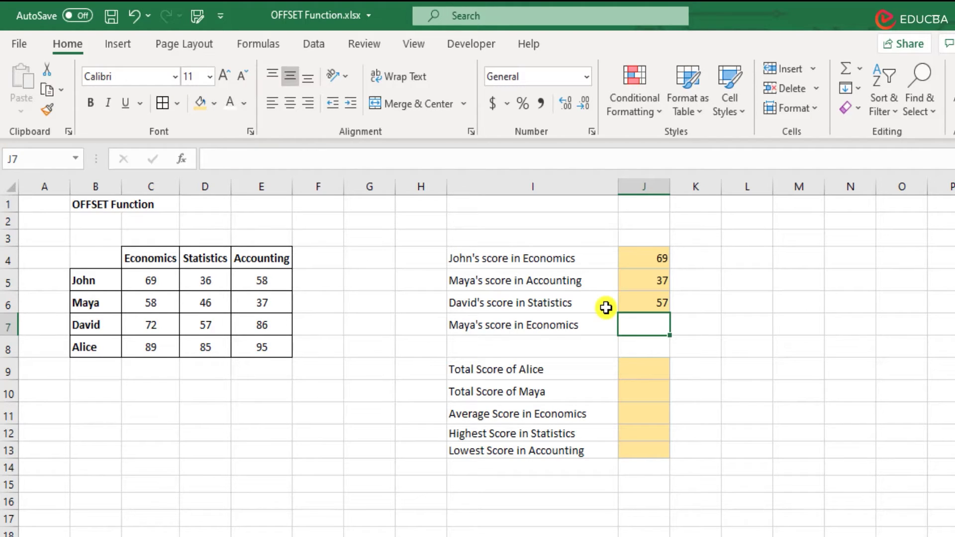
# Enter =OFFSET(E8,-2,-2) in J7 to return the Economics score of the student in row 6 using negative offsets.
pyautogui.write('=')
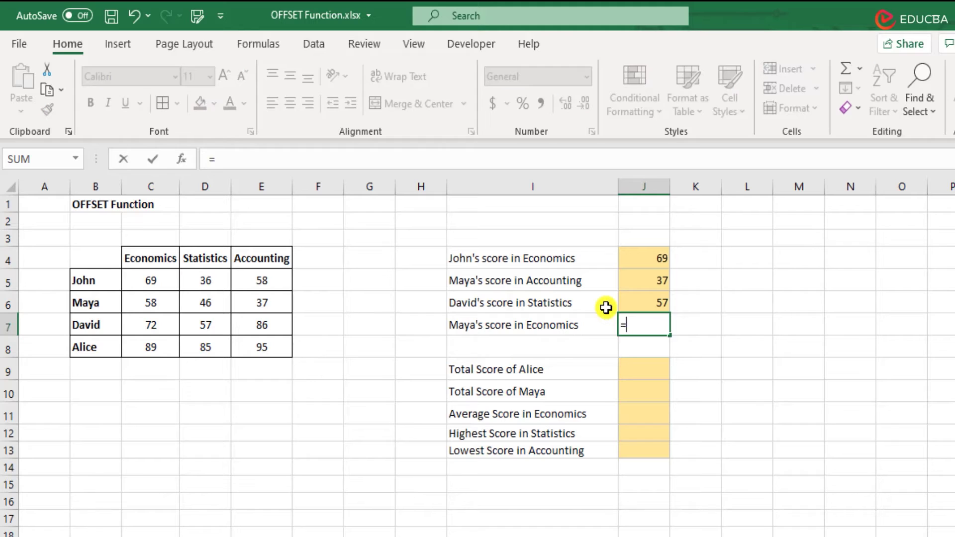
pyautogui.write('of')
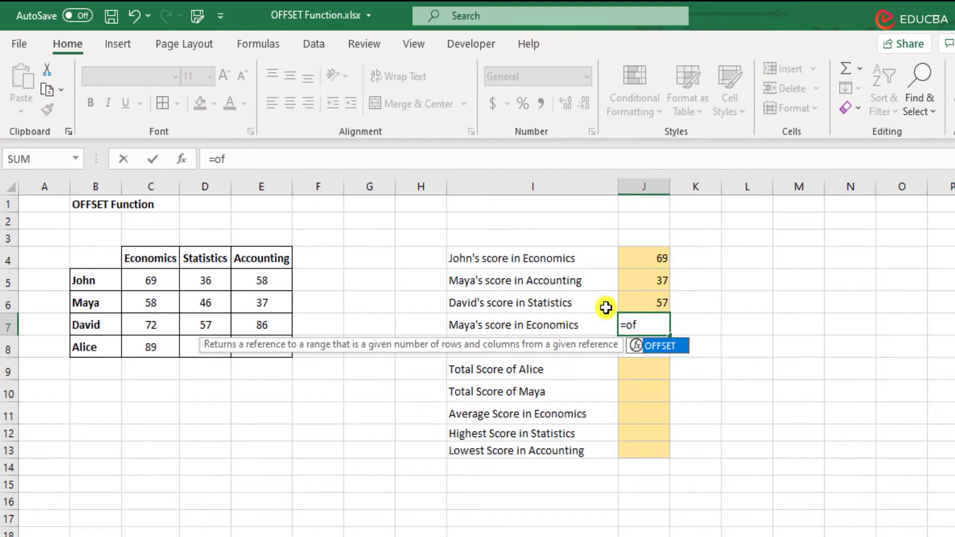
pyautogui.press('Tab')
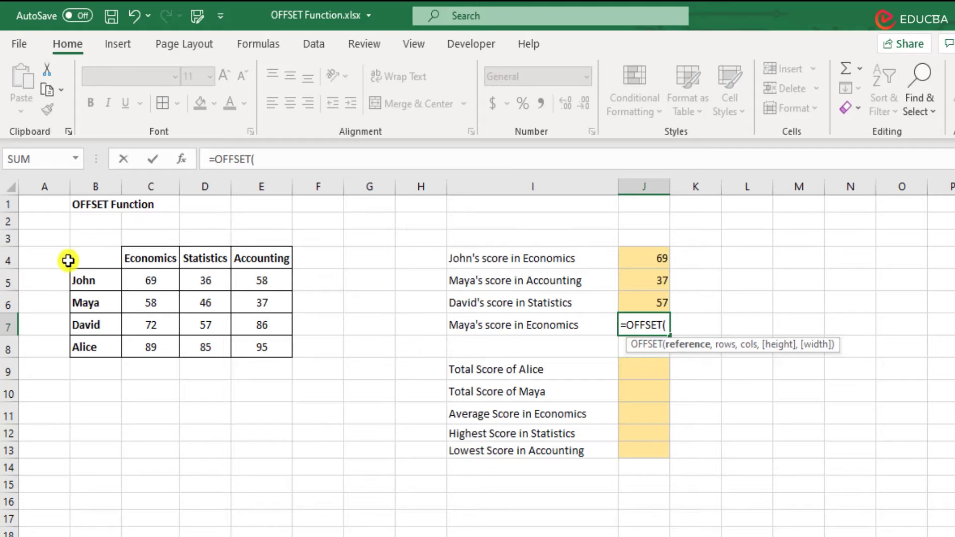
pyautogui.click(298, 368)
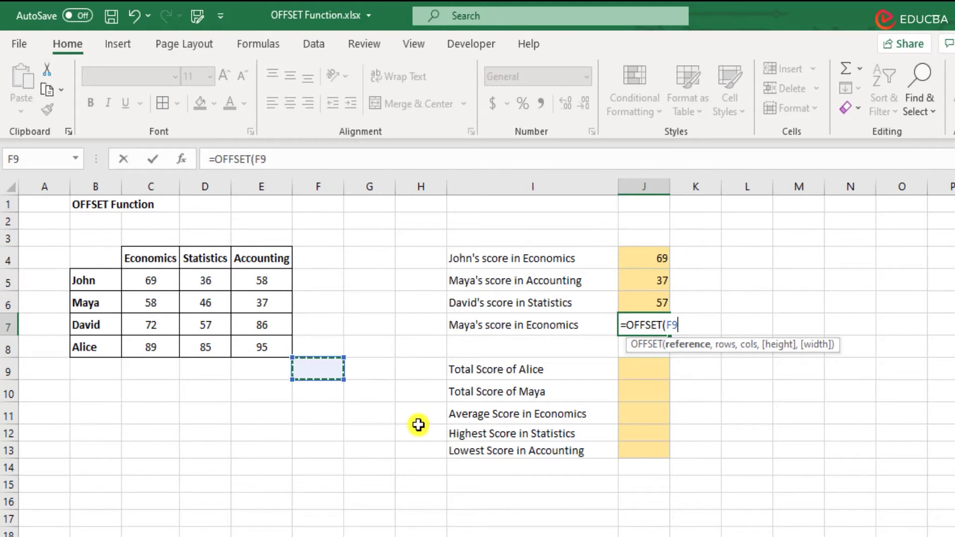
pyautogui.click(259, 348)
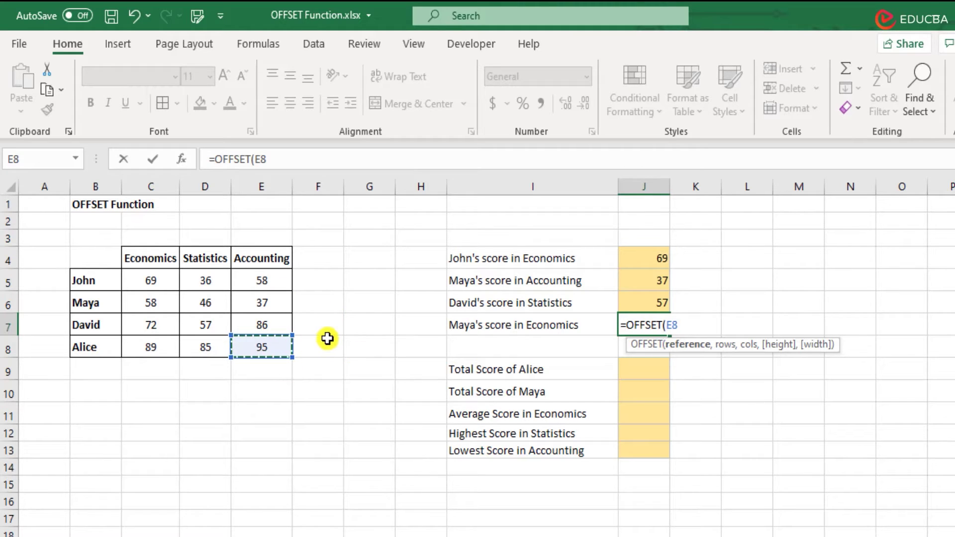
pyautogui.write(',2')
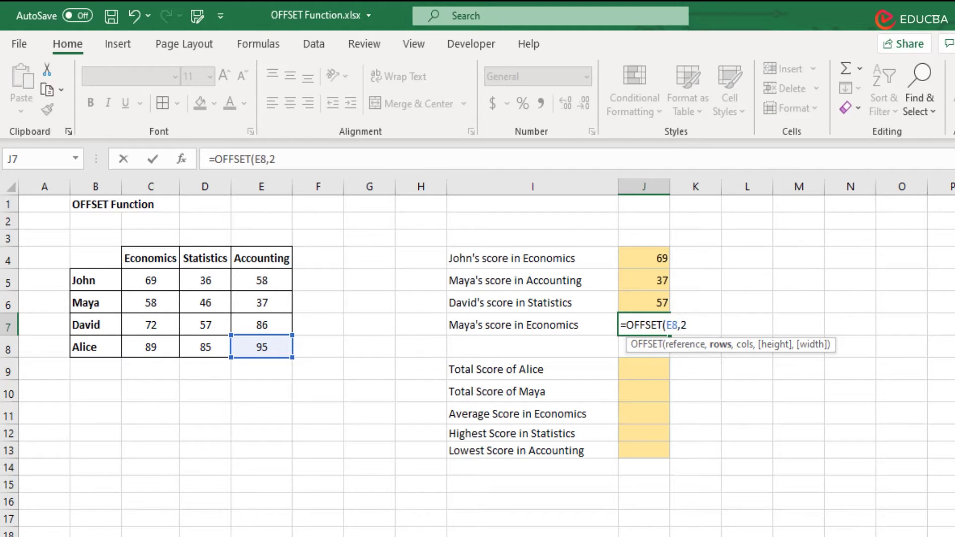
pyautogui.write('-')
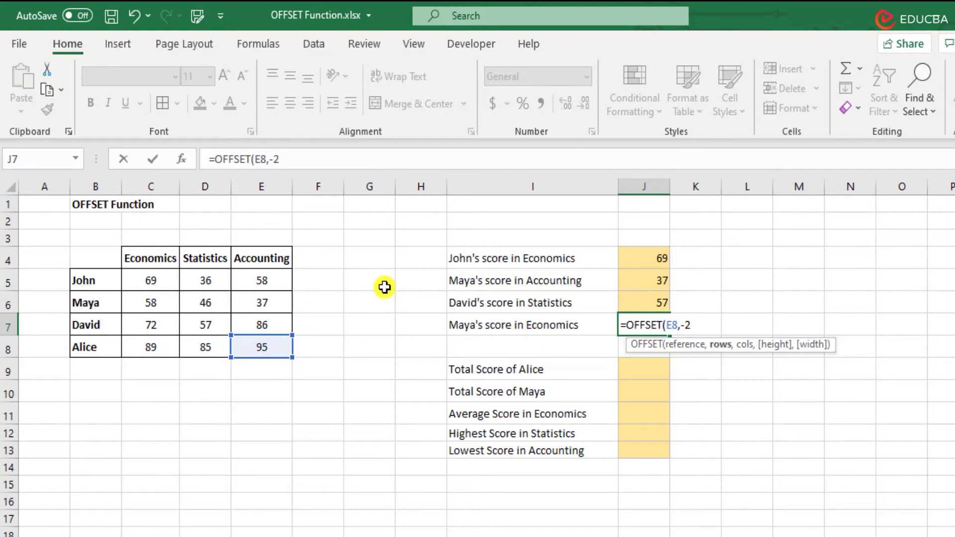
pyautogui.write(',')
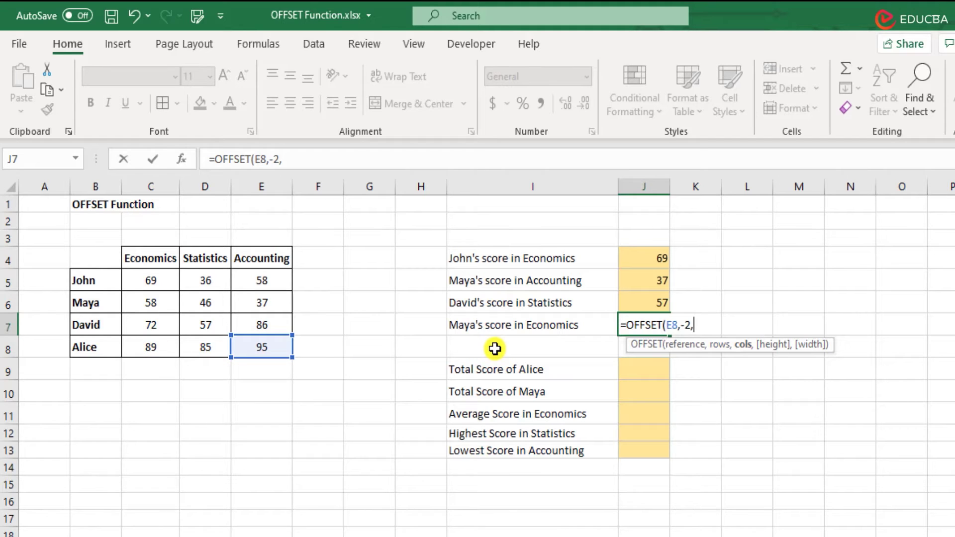
pyautogui.write('2')
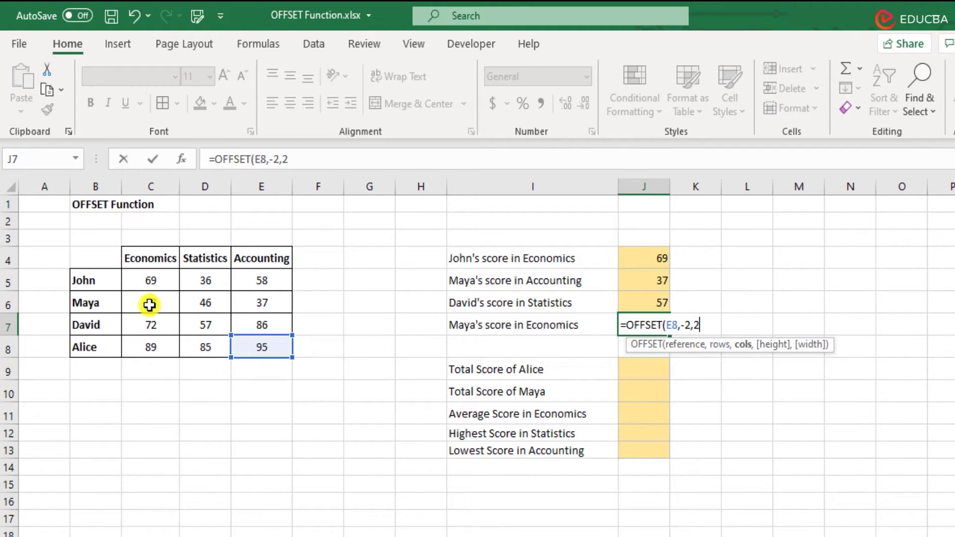
pyautogui.click(694, 326)
pyautogui.write('-2)')
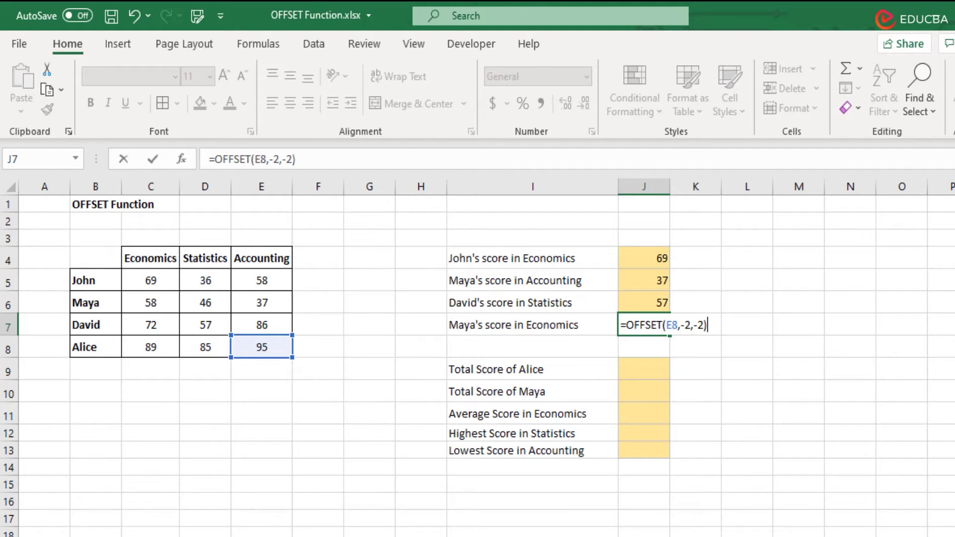
pyautogui.press('Return')
# Remove both minus signs from the formula in J7 so that it reads =OFFSET(E8,2,2).
pyautogui.press('Up')
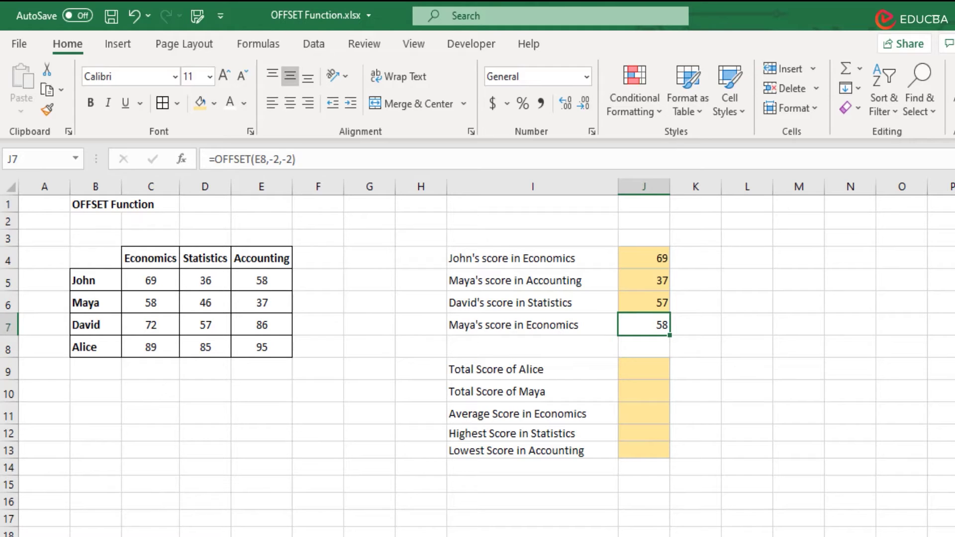
pyautogui.press('F2')
pyautogui.press('Left')
pyautogui.press('Left')
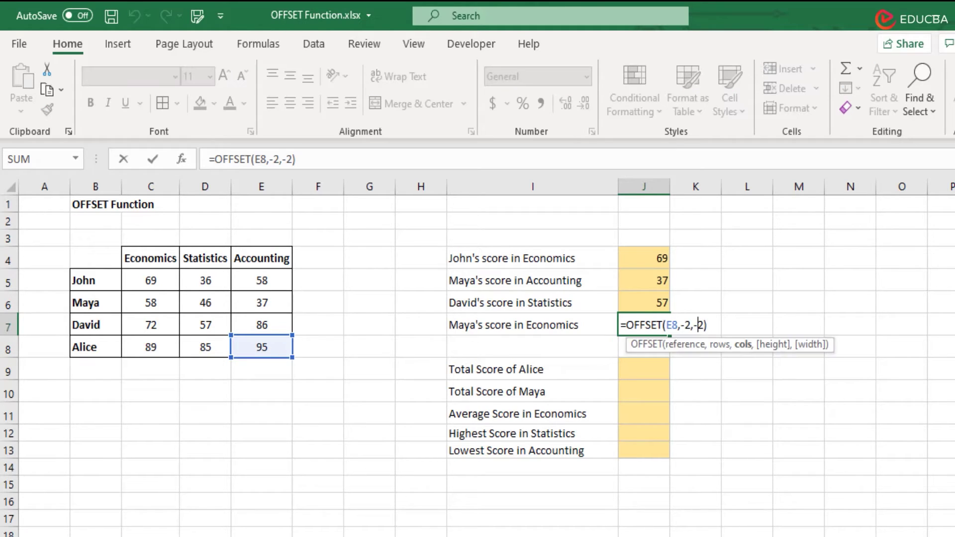
pyautogui.press('BackSpace')
pyautogui.press('Left')
pyautogui.press('Left')
pyautogui.press('BackSpace')
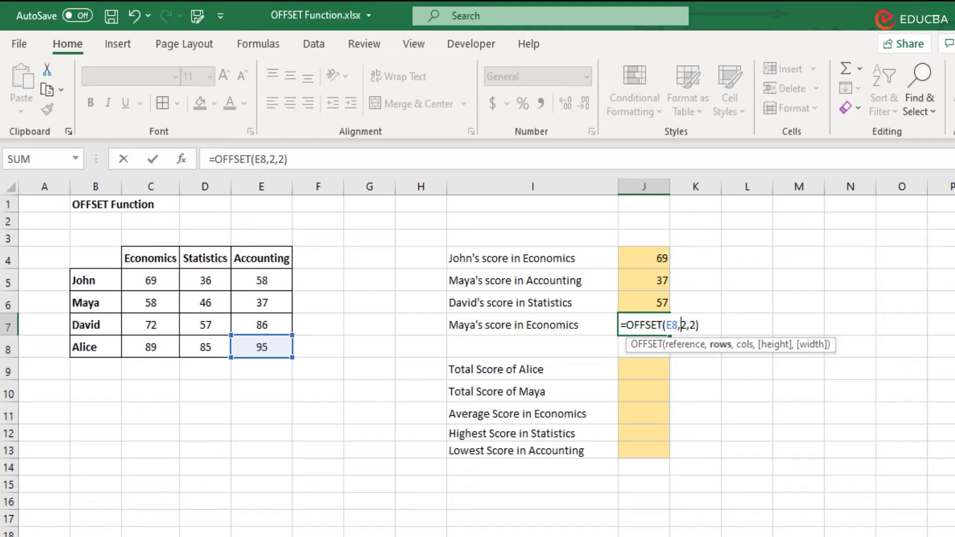
pyautogui.press('Return')
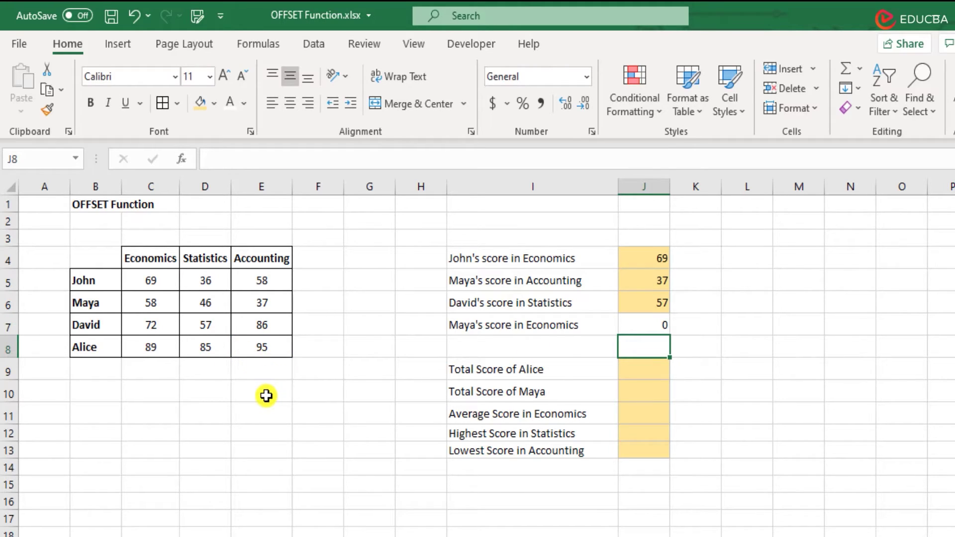
# Enter 10 in G10 as a test value and review the reference of the OFFSET formula in J7.
pyautogui.click(366, 394)
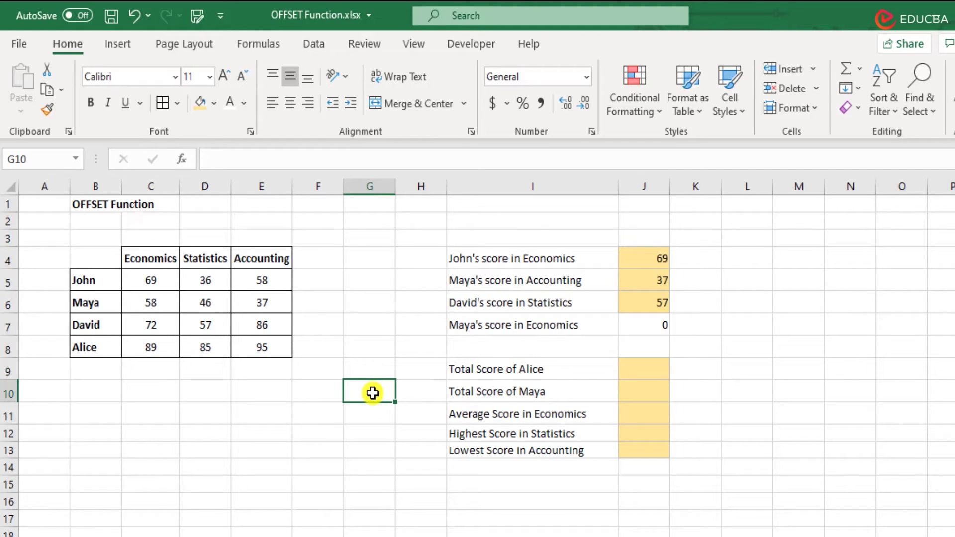
pyautogui.write('10')
pyautogui.press('Return')
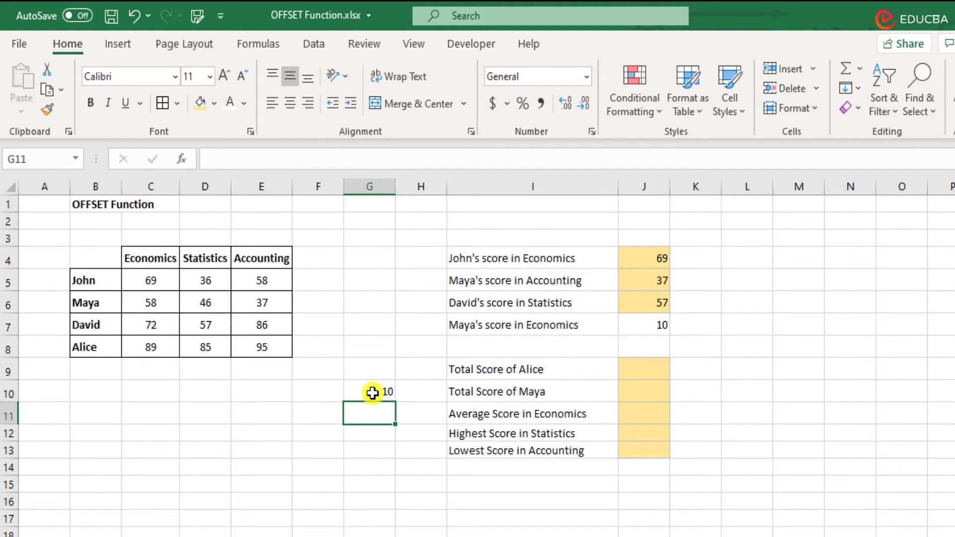
pyautogui.doubleClick(646, 326)
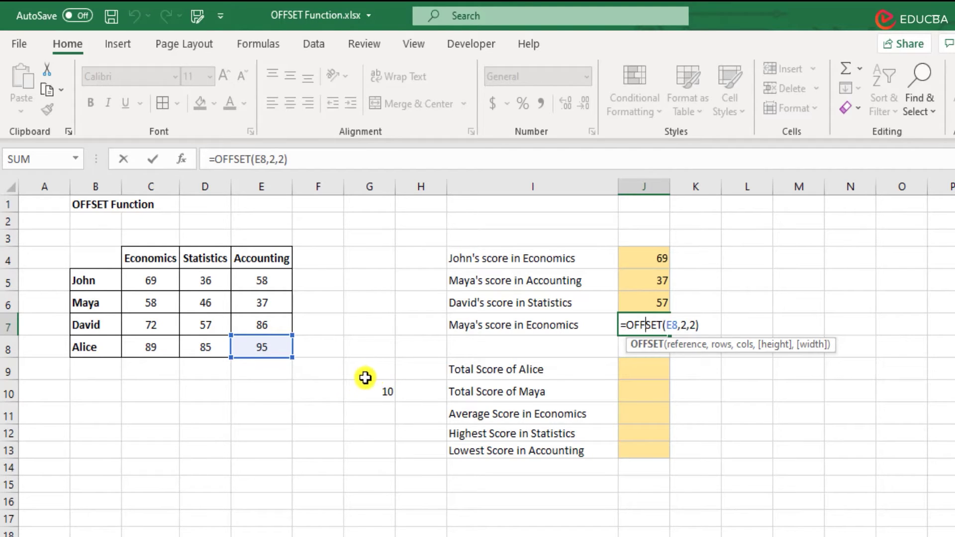
pyautogui.hotkey('ctrl', 'Return')
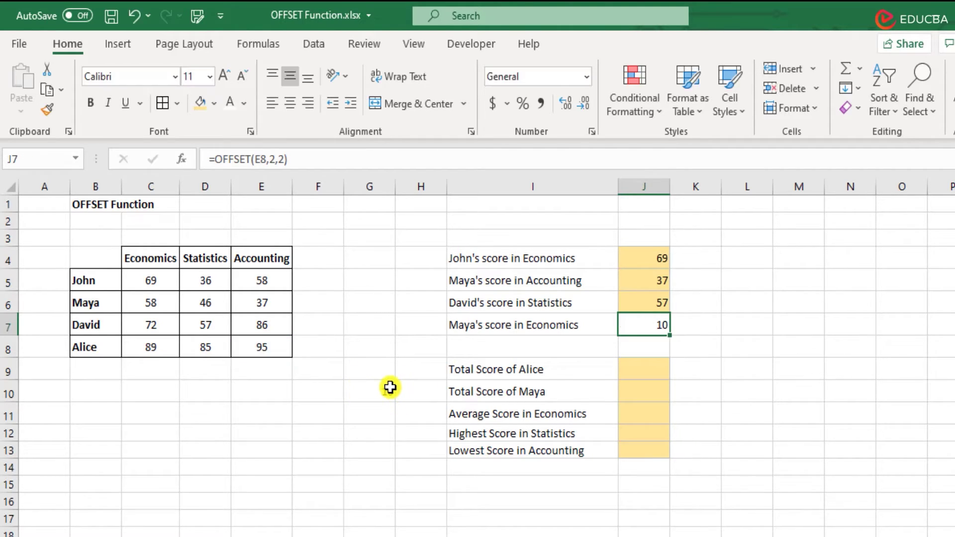
# Replace the test value in G10 with the text Test.
pyautogui.click(370, 387)
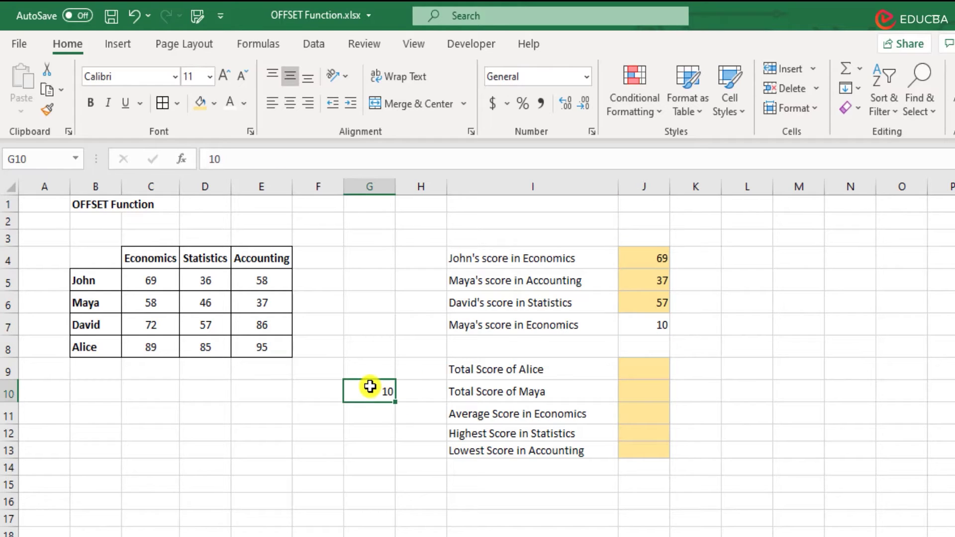
pyautogui.write('Test')
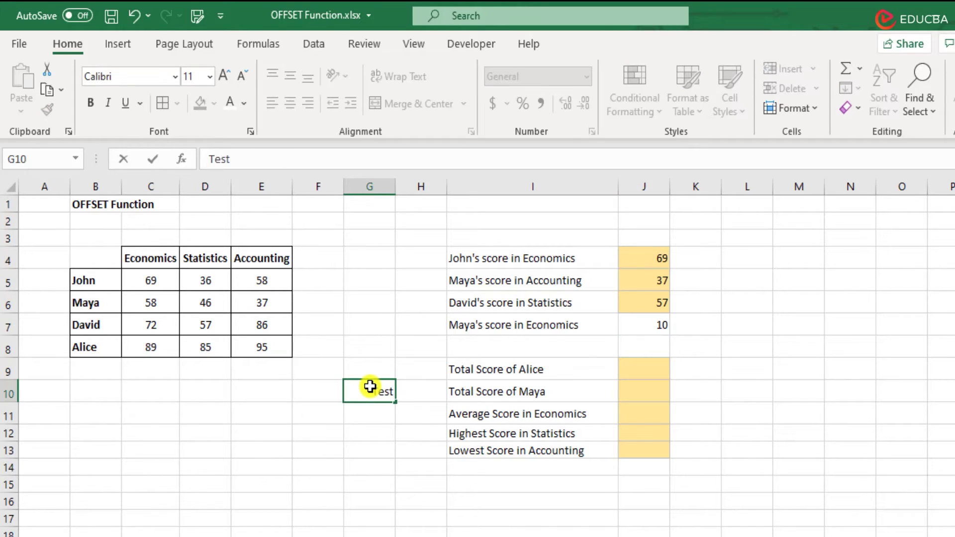
pyautogui.press('Return')
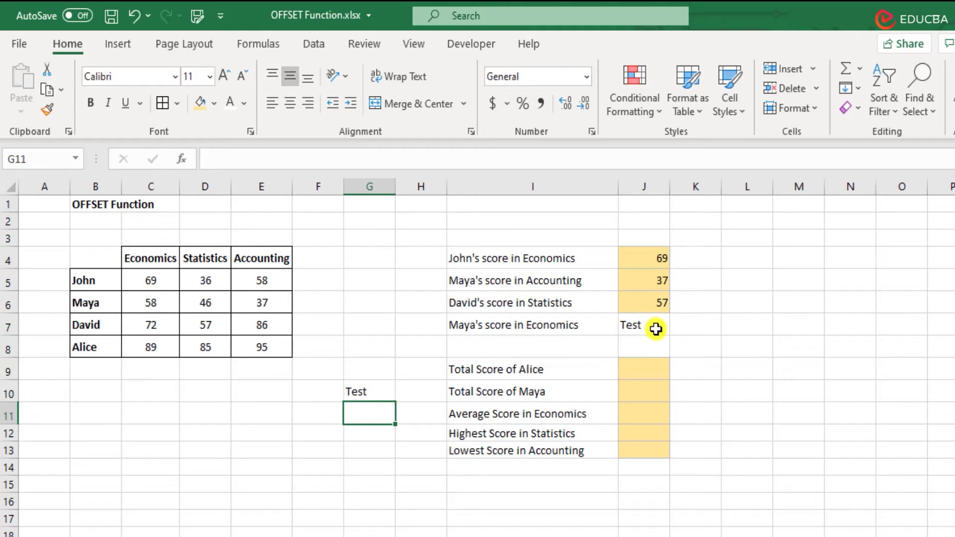
# Undo the test entries in G10 and the removal of the minus signs in J7, and review the formula in J7.
pyautogui.hotkey('ctrl', 'z')
pyautogui.hotkey('ctrl', 'z')
pyautogui.hotkey('ctrl', 'z')
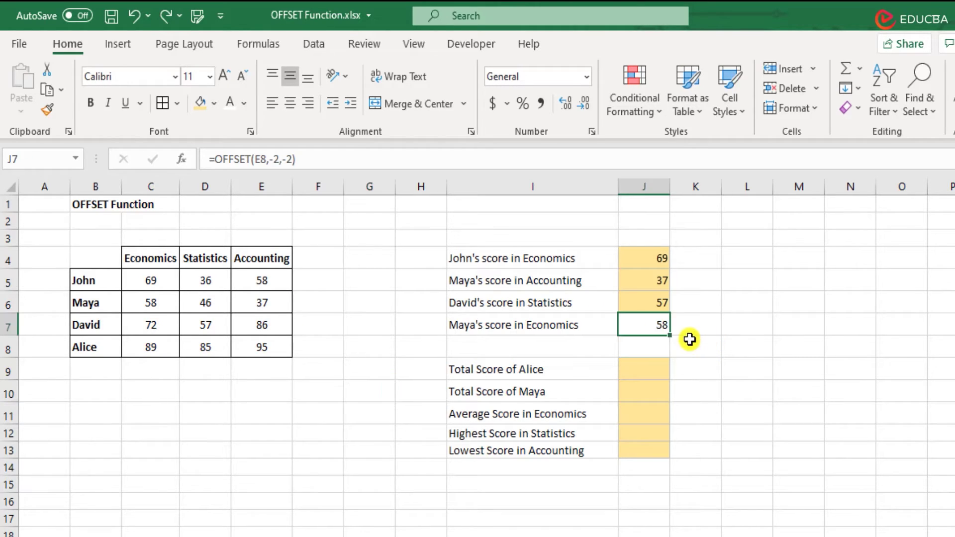
pyautogui.doubleClick(629, 325)
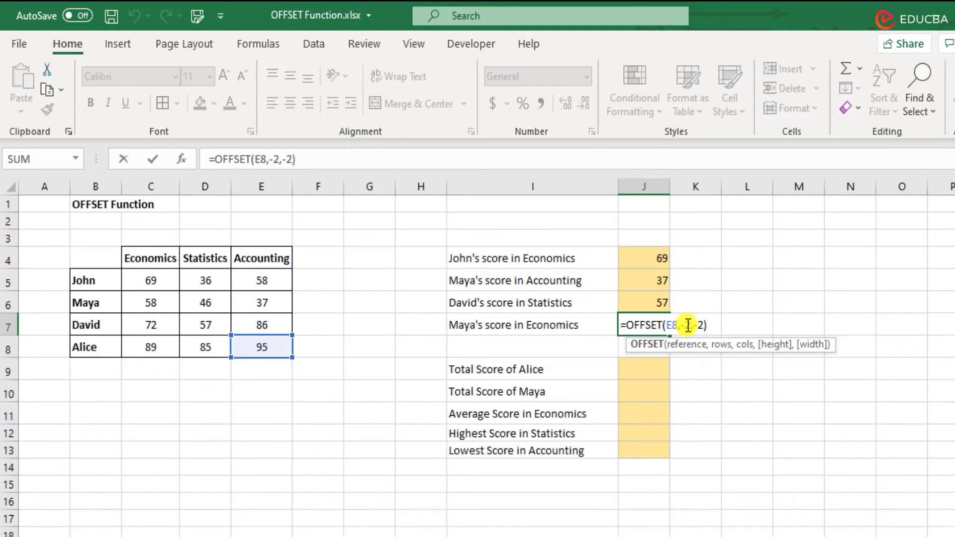
pyautogui.click(716, 326)
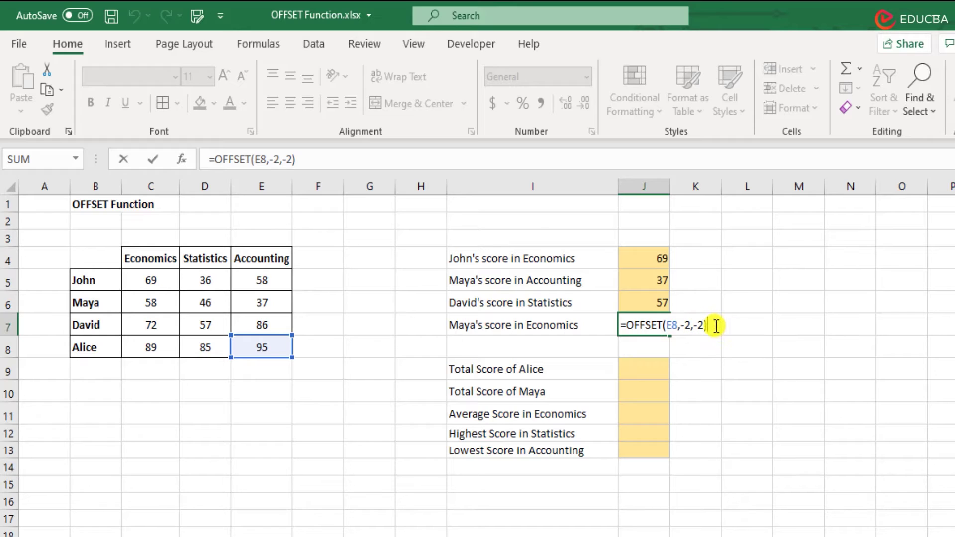
pyautogui.hotkey('ctrl', 'Return')
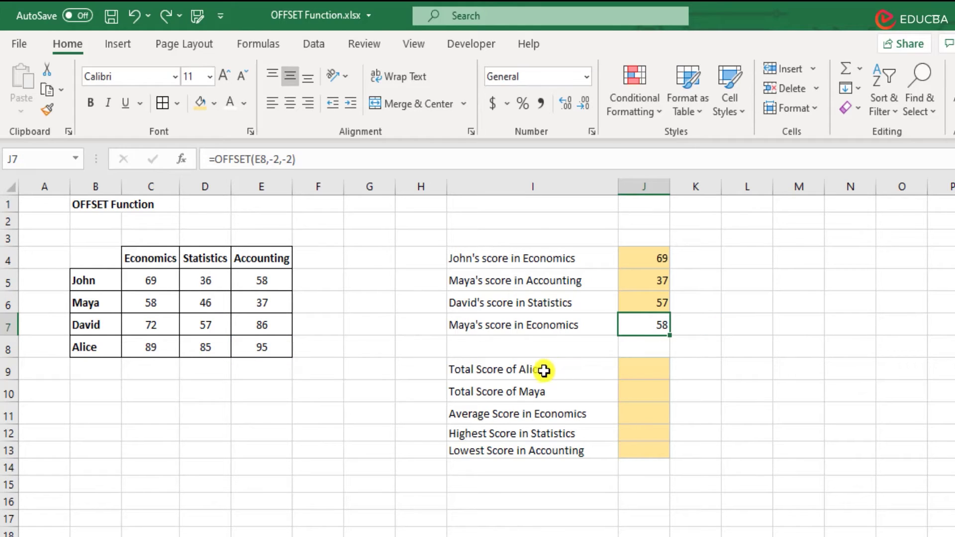
# Delete the blank cells I8:J8, shifting the cells below up.
pyautogui.click(543, 369)
pyautogui.moveTo(522, 348); pyautogui.dragTo(637, 346)
pyautogui.hotkey('ctrl', '-')
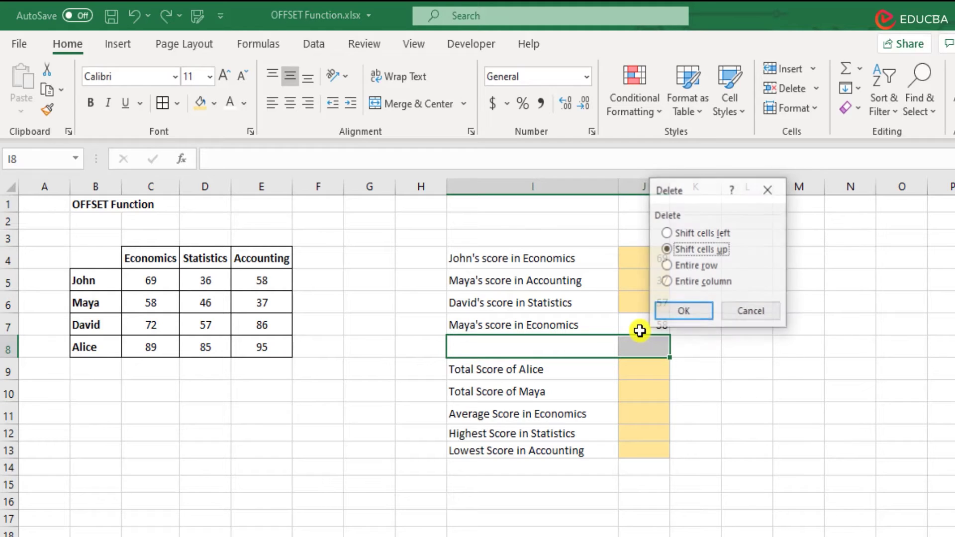
pyautogui.press('Return')
pyautogui.press('Down')
pyautogui.press('Up')
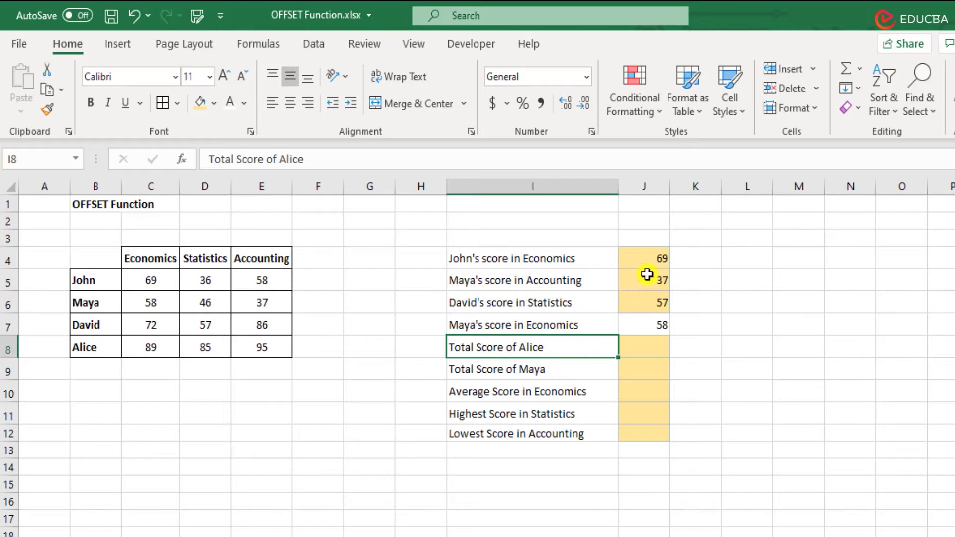
# Review the results in J4:J6 and the OFFSET arguments in J6, leaving the formula as it is.
pyautogui.moveTo(655, 253); pyautogui.dragTo(657, 300)
pyautogui.doubleClick(657, 303)
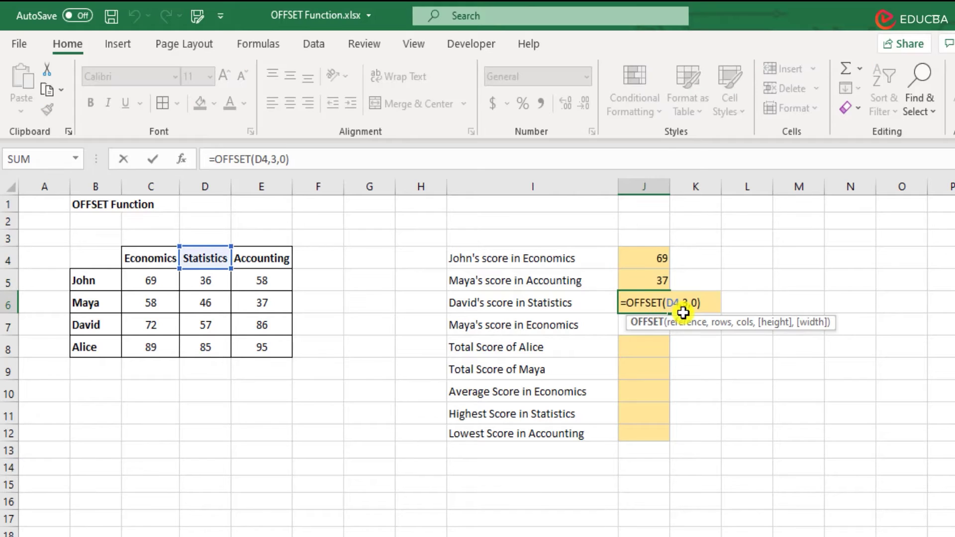
pyautogui.press('Escape')
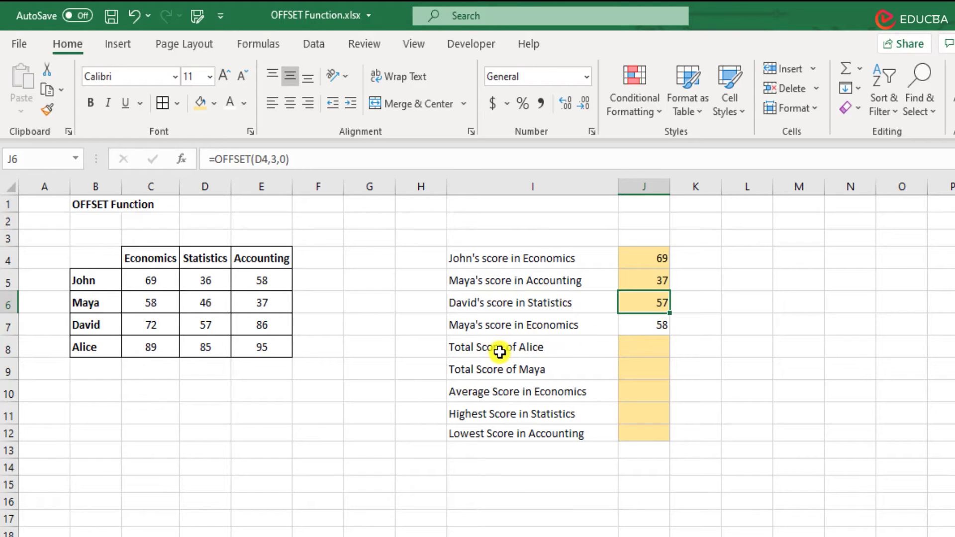
# Copy the formatting of J6 to J7 with the Format Painter.
pyautogui.click(643, 329)
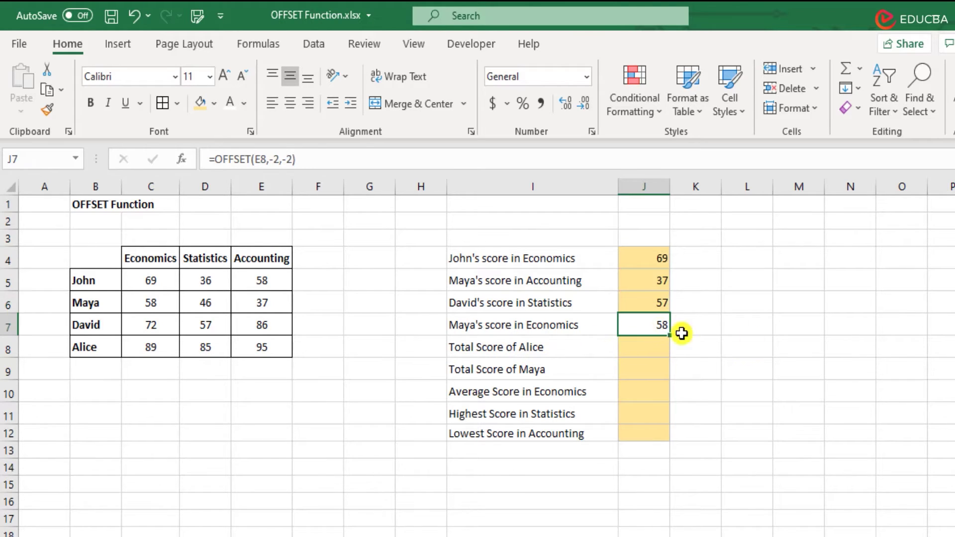
pyautogui.click(645, 301)
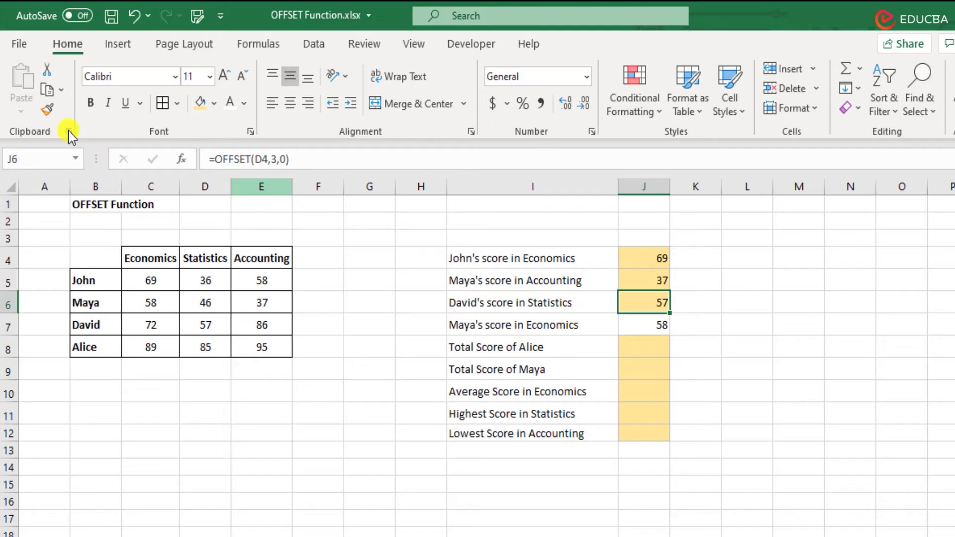
pyautogui.click(44, 111)
pyautogui.click(655, 331)
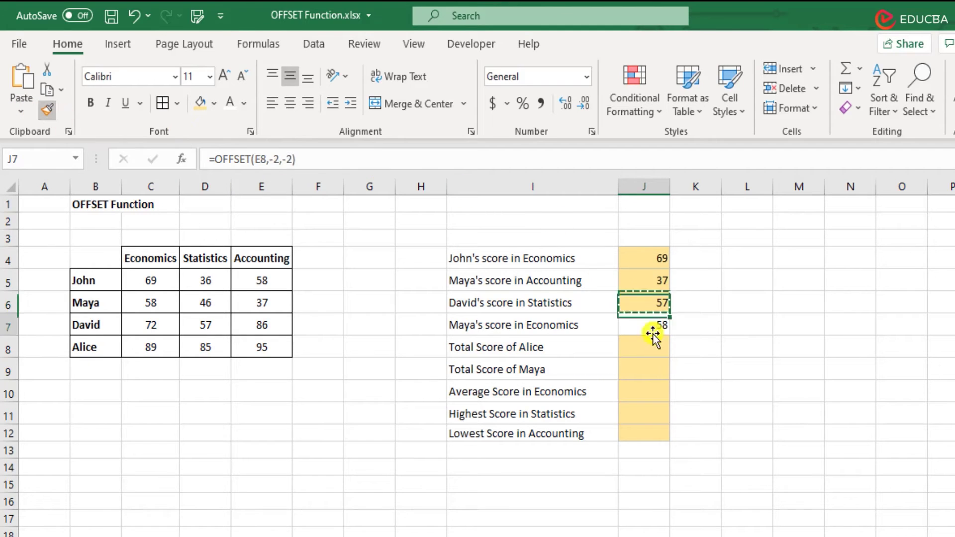
# Enter =OFFSET(B4,4,1,1,3) in J8 to return all three scores of the student in row 8.
pyautogui.click(653, 356)
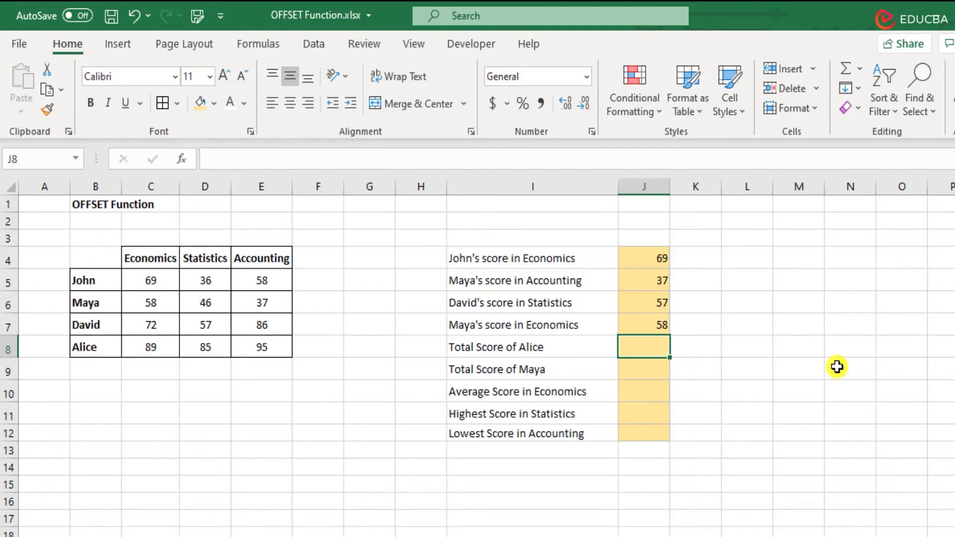
pyautogui.write('=')
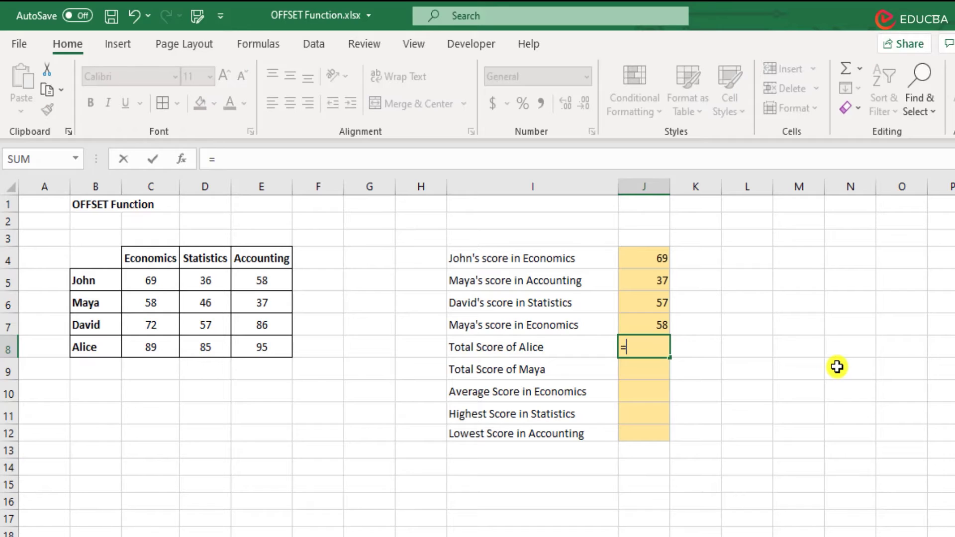
pyautogui.write('off')
pyautogui.press('Tab')
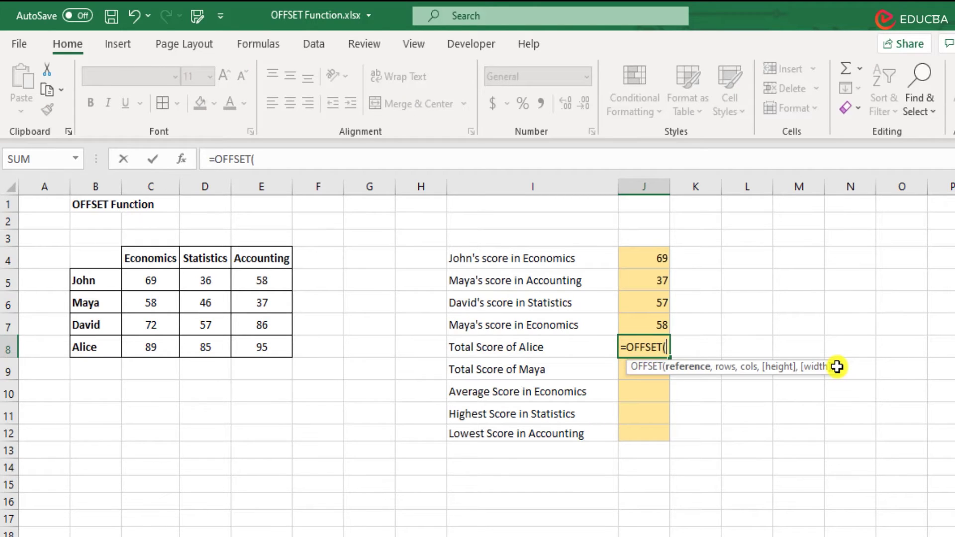
pyautogui.click(110, 260)
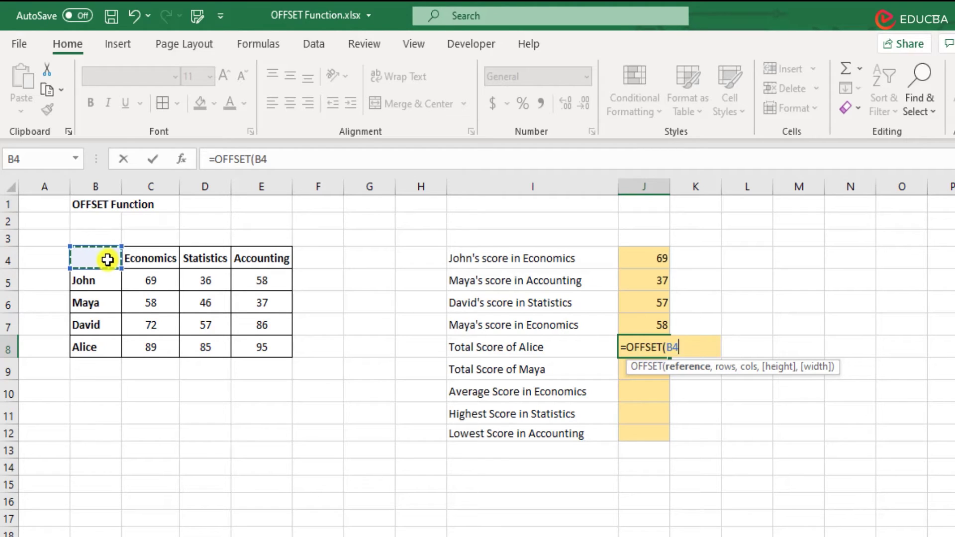
pyautogui.write(',')
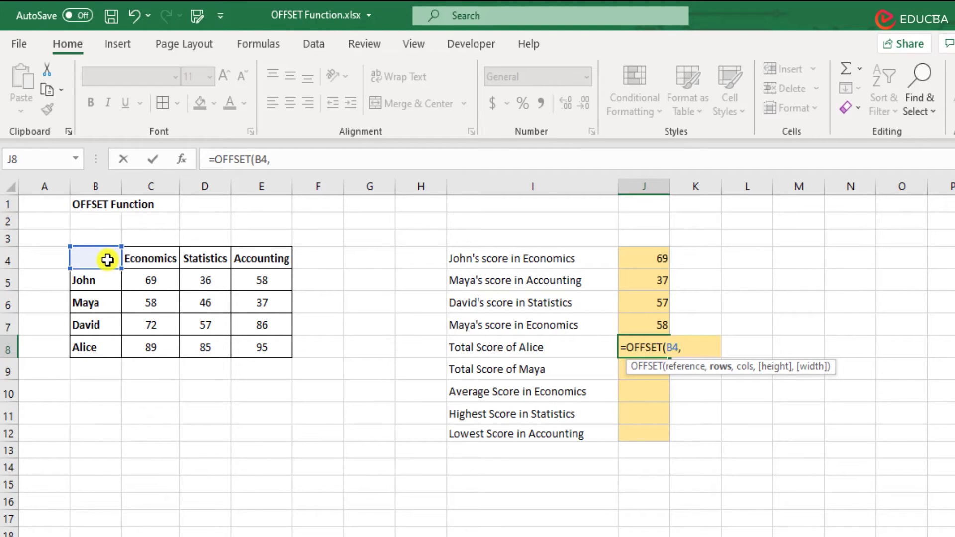
pyautogui.write('4,')
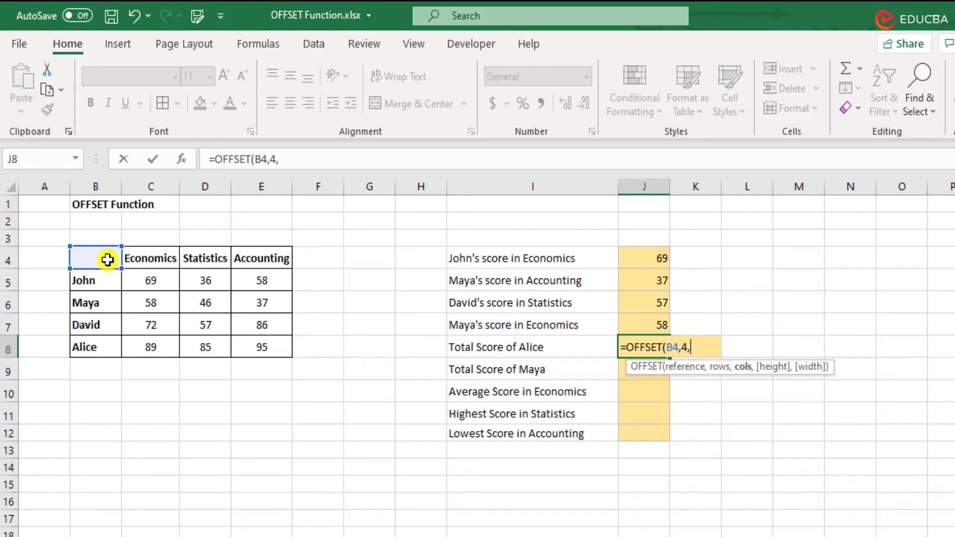
pyautogui.write('1,1')
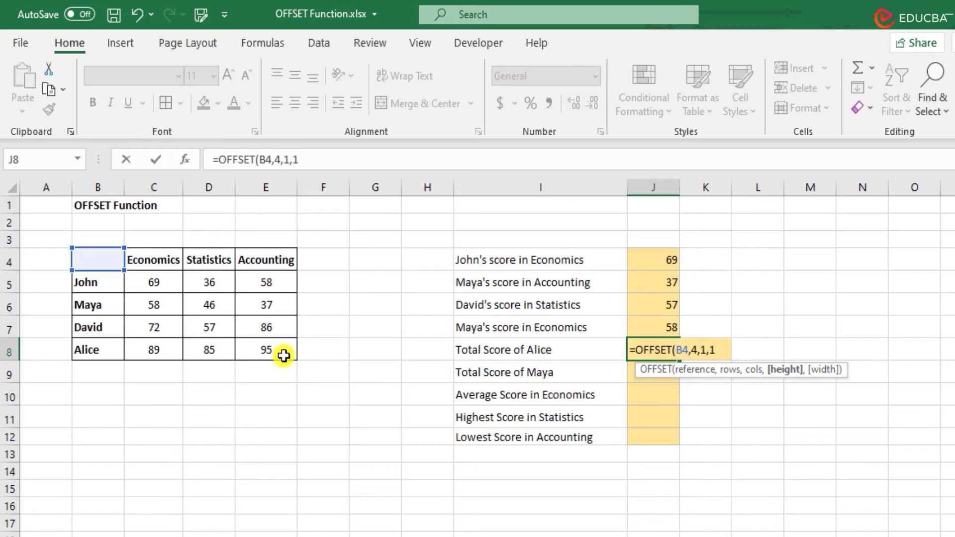
pyautogui.write(',')
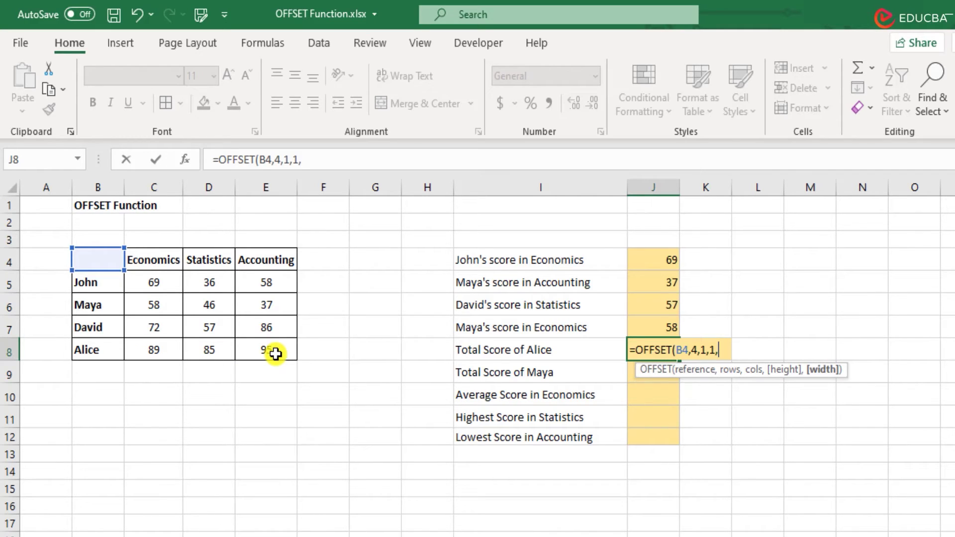
pyautogui.write('3')
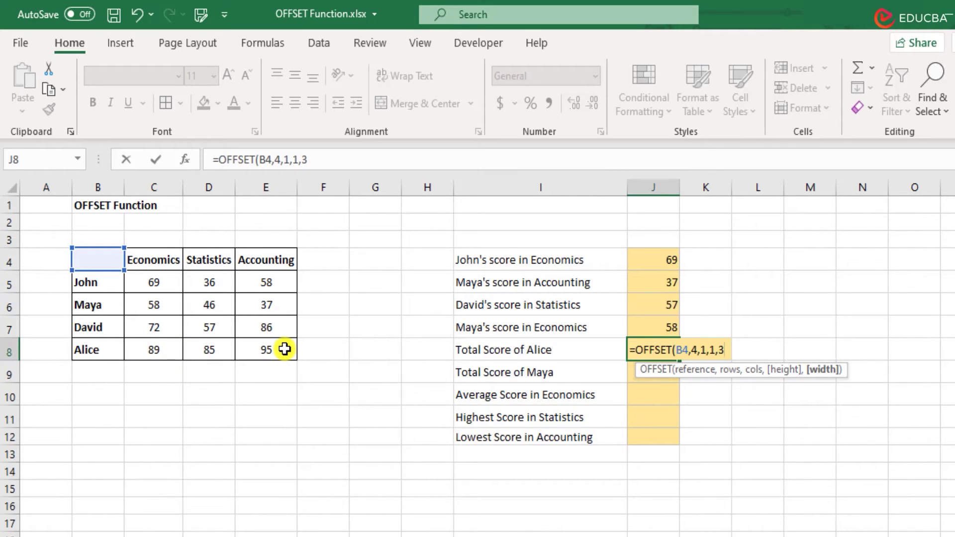
pyautogui.write(')')
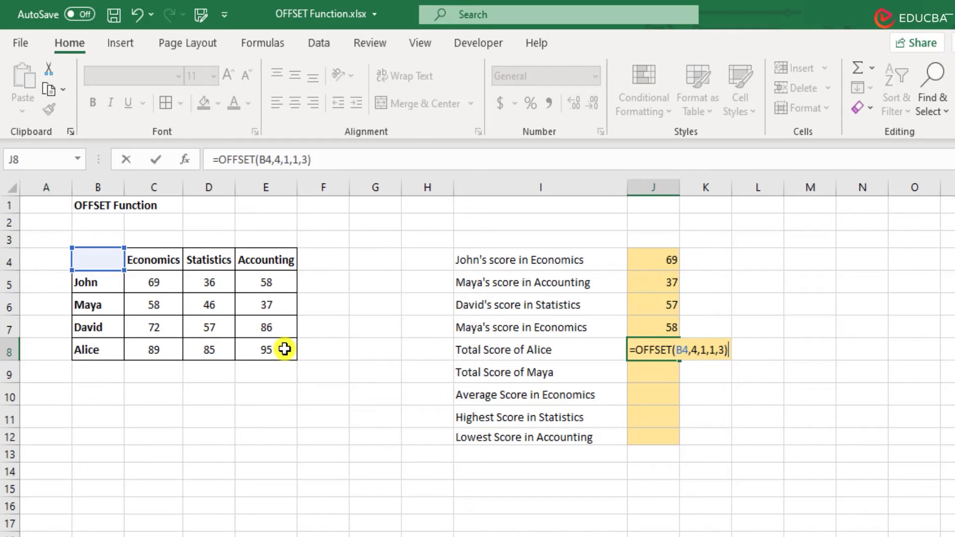
pyautogui.press('Return')
pyautogui.press('Up')
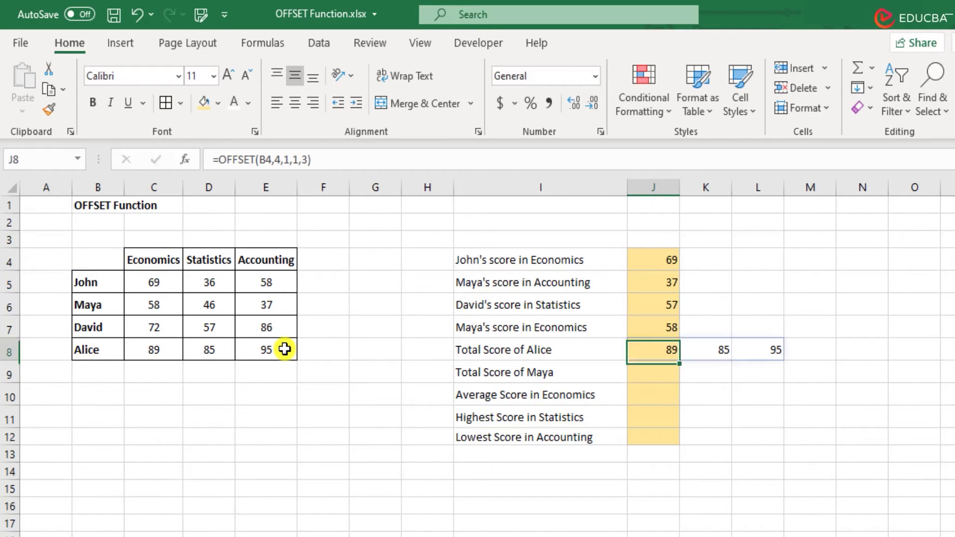
# Compare the spilled results in J8:L8 with the source scores in C8:E8.
pyautogui.hotkey('shift', 'Right')
pyautogui.hotkey('shift', 'Right')
pyautogui.press('Left')
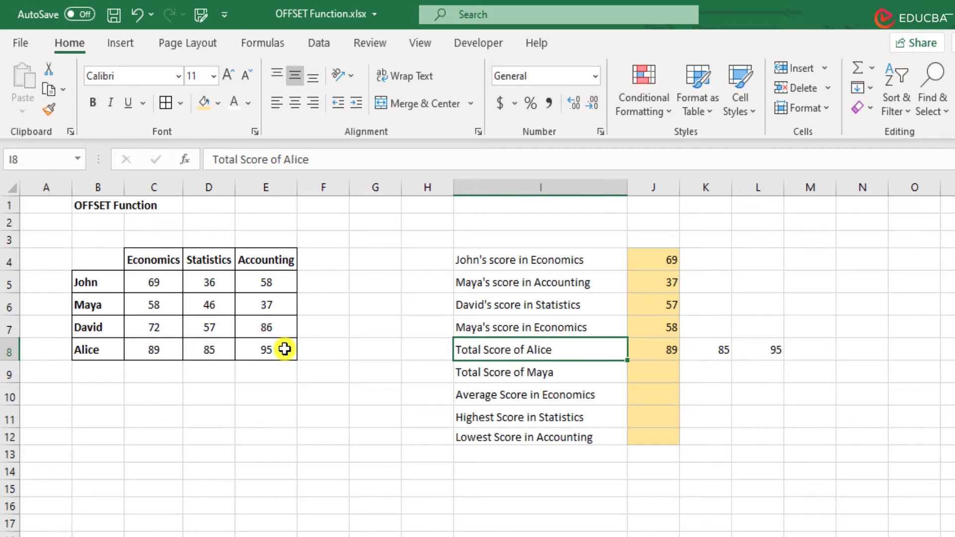
pyautogui.press('Right')
pyautogui.moveTo(177, 348); pyautogui.dragTo(254, 354)
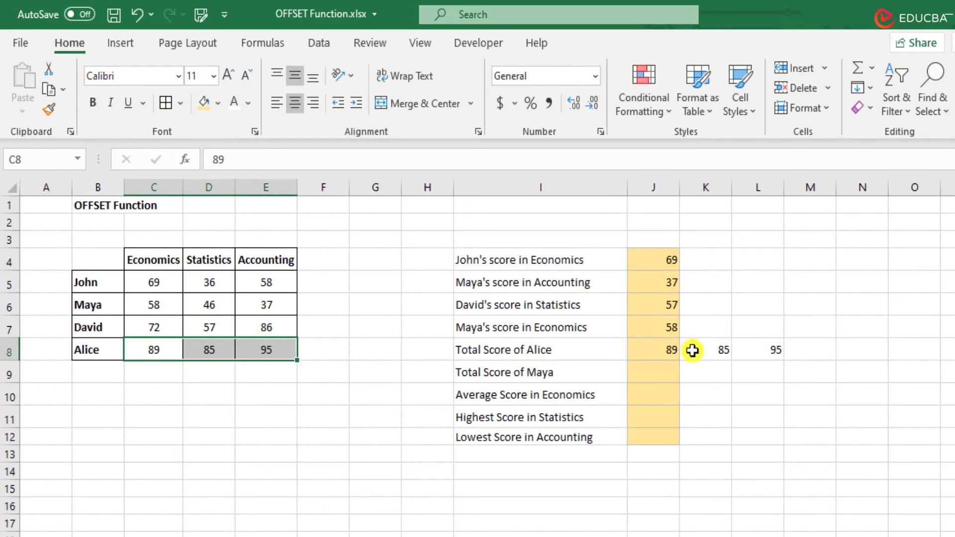
pyautogui.moveTo(676, 352); pyautogui.dragTo(751, 351)
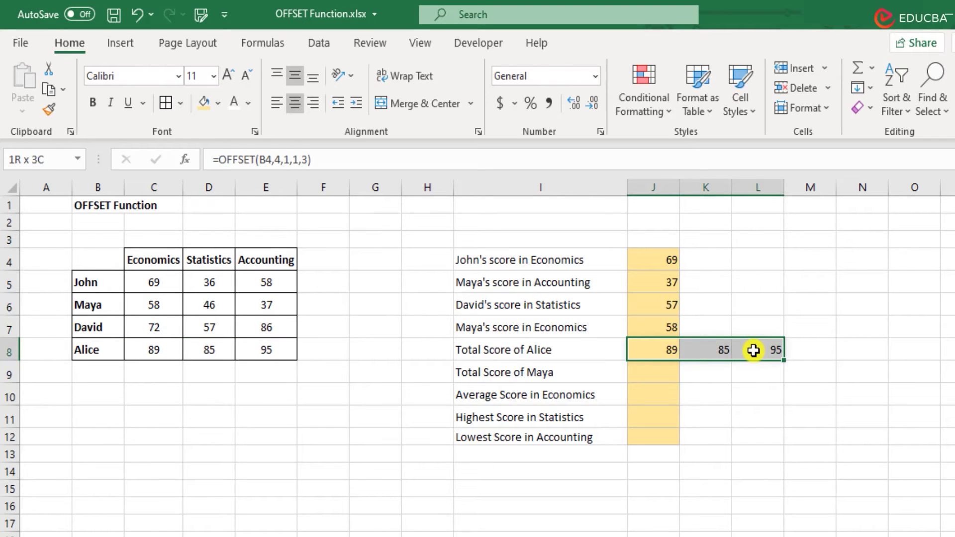
# Enter #VALUE! in N8 as an example of the error text.
pyautogui.click(870, 345)
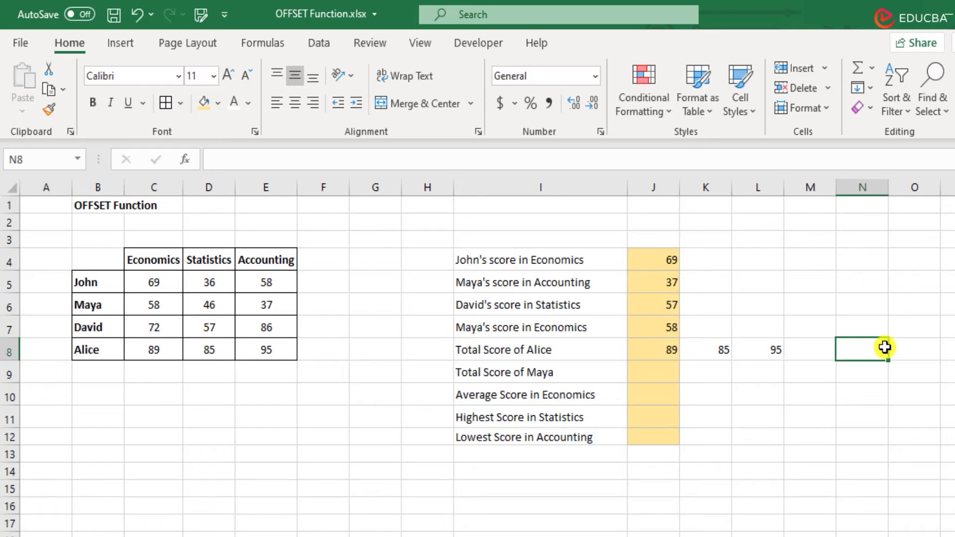
pyautogui.write('=')
pyautogui.write('VALUE')
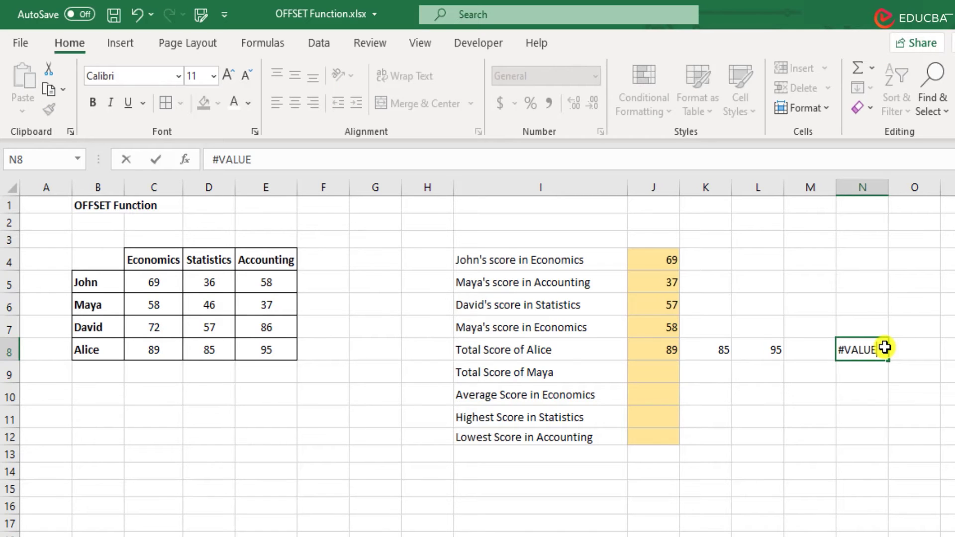
pyautogui.write('!')
pyautogui.press('Return')
pyautogui.click(884, 347)
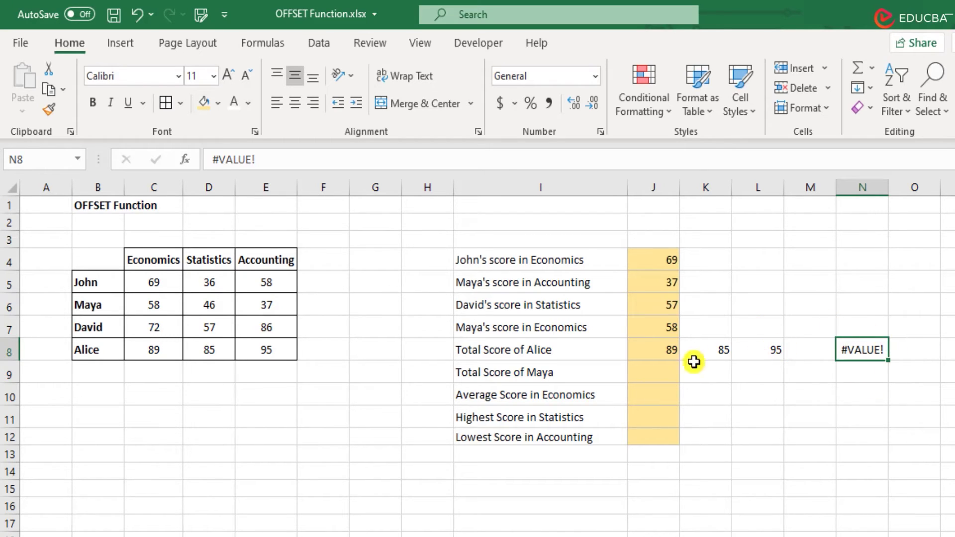
# Compare the spilled range J8:L8 with the error example in N8, and clear N8.
pyautogui.moveTo(647, 346); pyautogui.dragTo(750, 348)
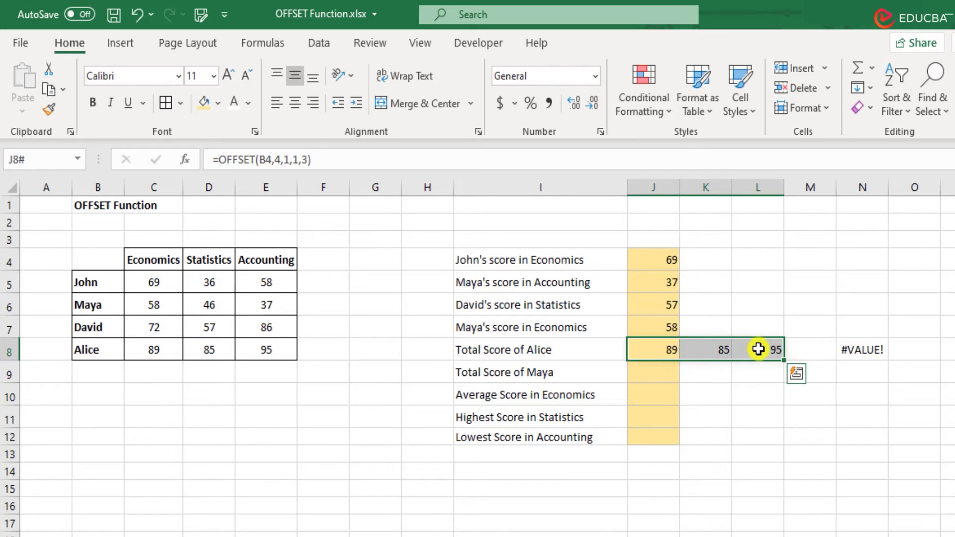
pyautogui.click(821, 347)
pyautogui.click(875, 348)
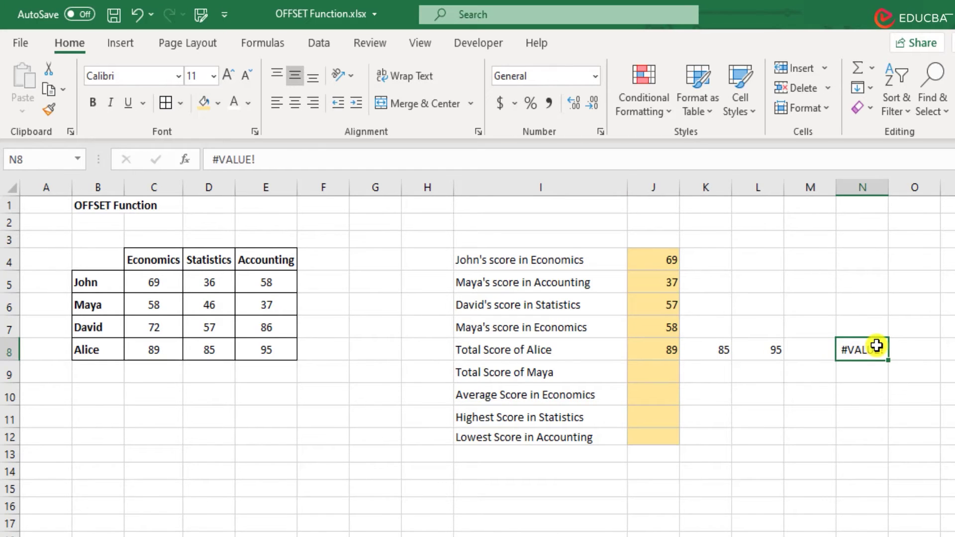
pyautogui.press('Delete')
# Examine the spilled range J8:L8 and the height and width arguments of the OFFSET formula in J8.
pyautogui.moveTo(655, 351); pyautogui.dragTo(742, 349)
pyautogui.click(829, 349)
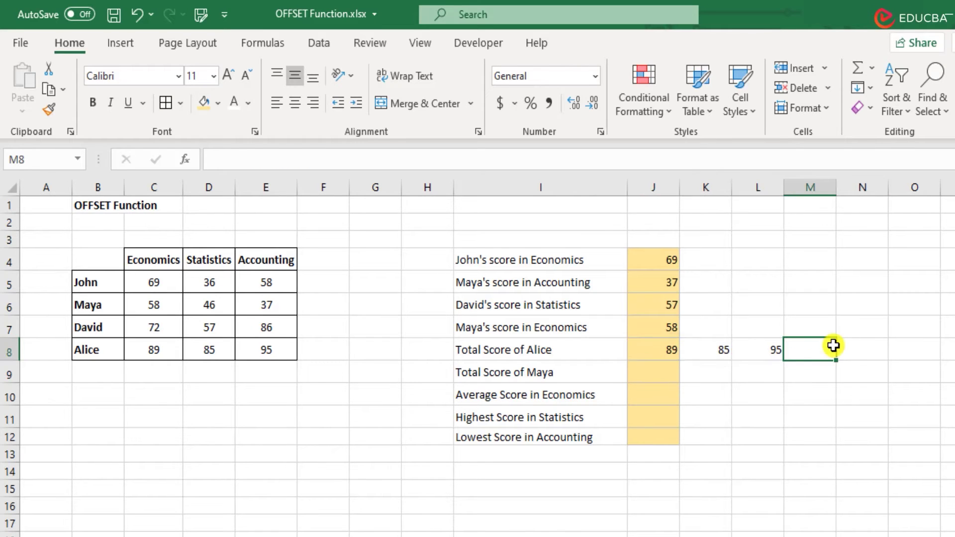
pyautogui.click(640, 350)
pyautogui.doubleClick(641, 351)
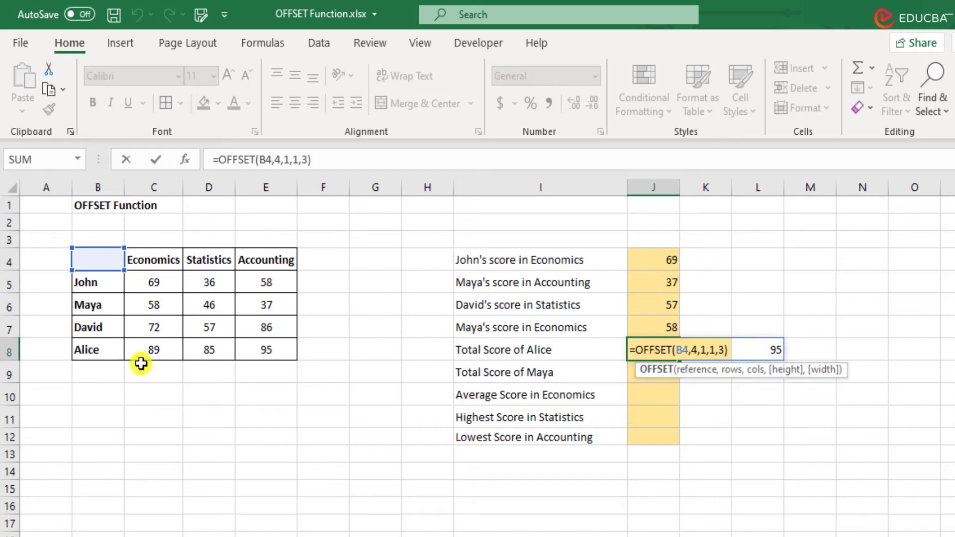
pyautogui.click(729, 349)
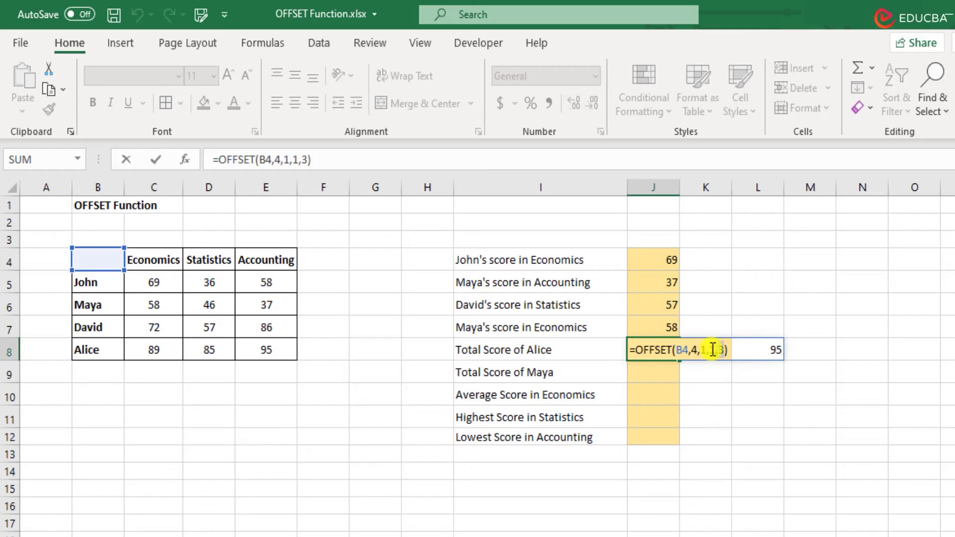
pyautogui.click(713, 350)
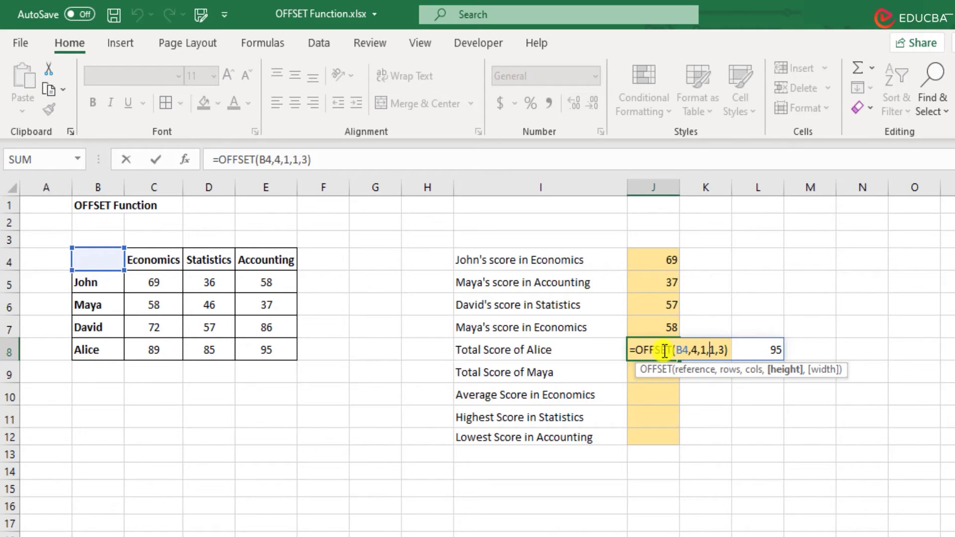
# Wrap the OFFSET formula in J8 in SUM so that it reads =SUM(OFFSET(B4,4,1,1,3)).
pyautogui.click(638, 350)
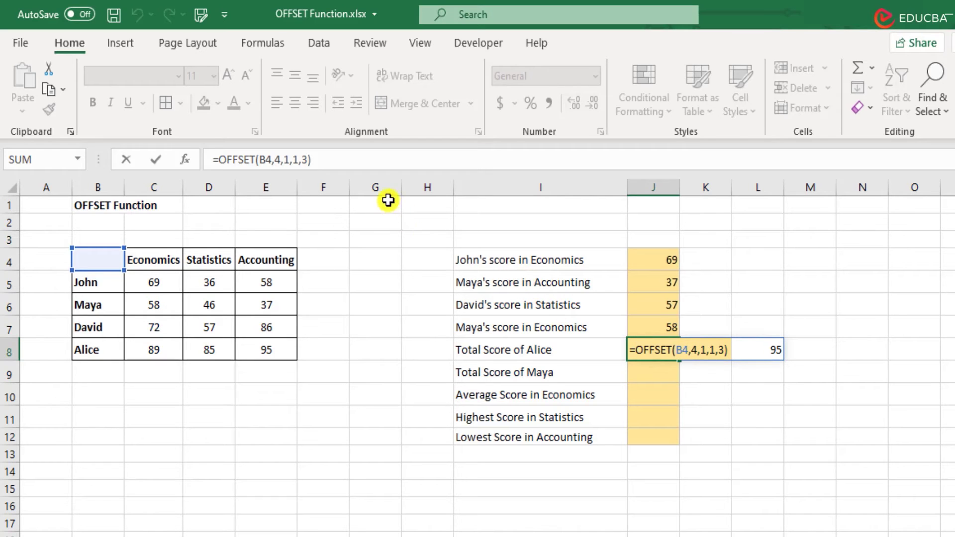
pyautogui.write('sum(')
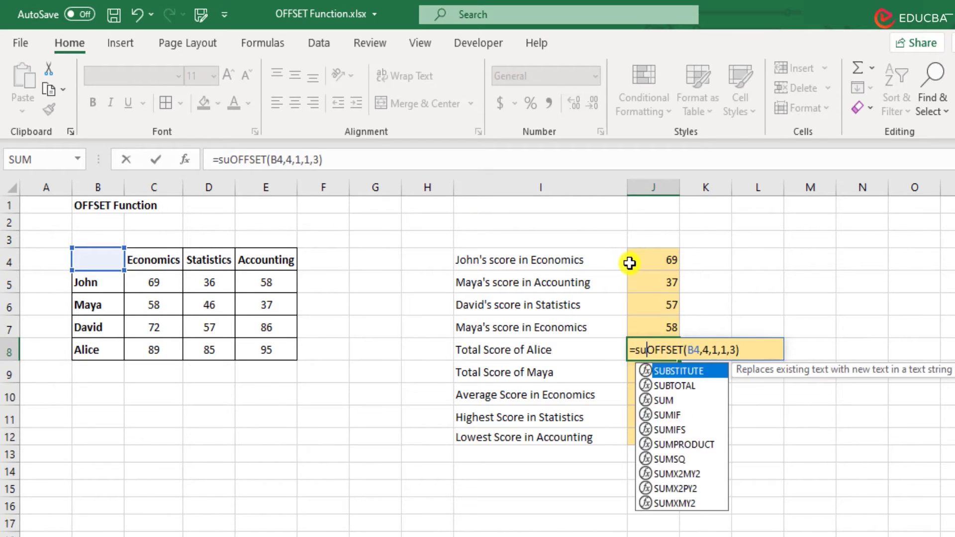
pyautogui.hotkey('shift', 'Left')
pyautogui.hotkey('shift', 'Left')
pyautogui.hotkey('shift', 'Left')
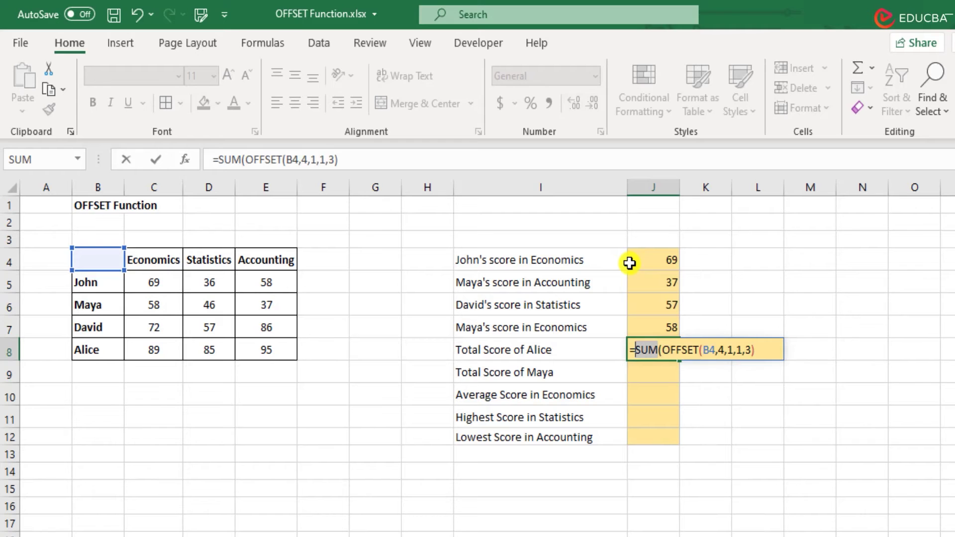
pyautogui.write('va')
pyautogui.press('BackSpace')
pyautogui.press('BackSpace')
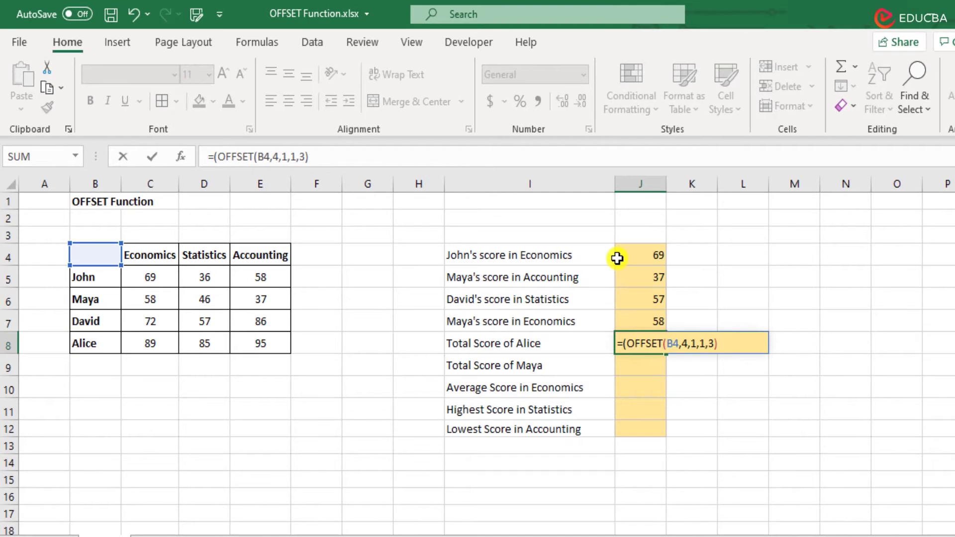
pyautogui.write('SUM')
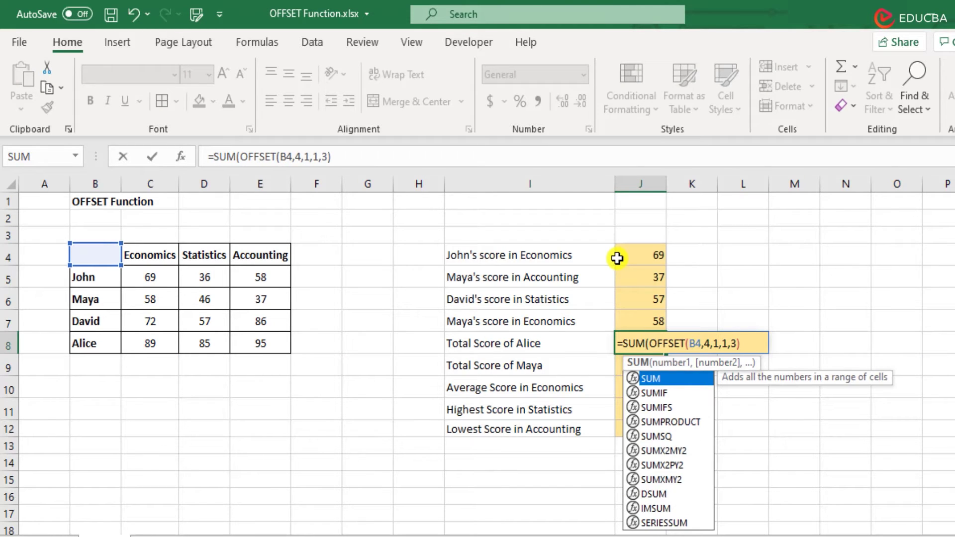
pyautogui.press('End')
pyautogui.write(')')
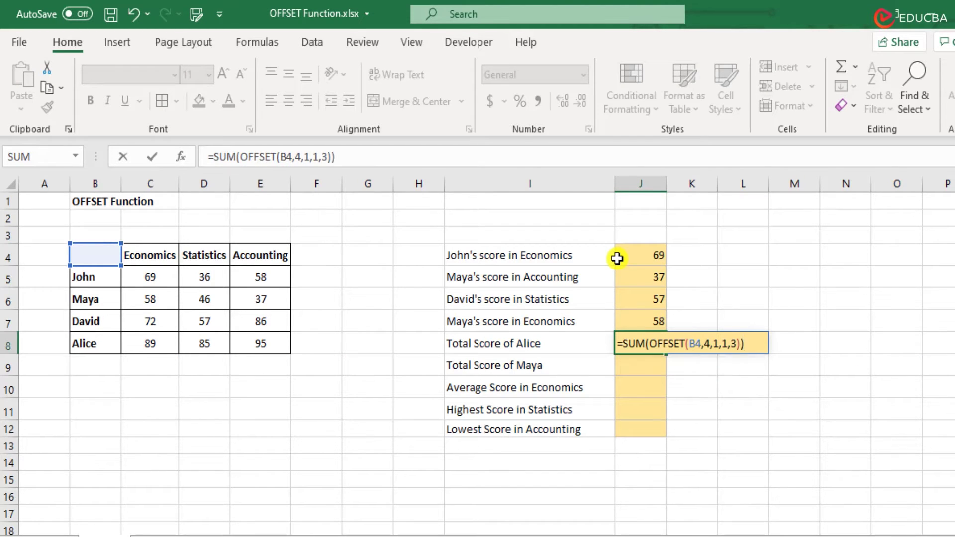
pyautogui.hotkey('ctrl', 'Return')
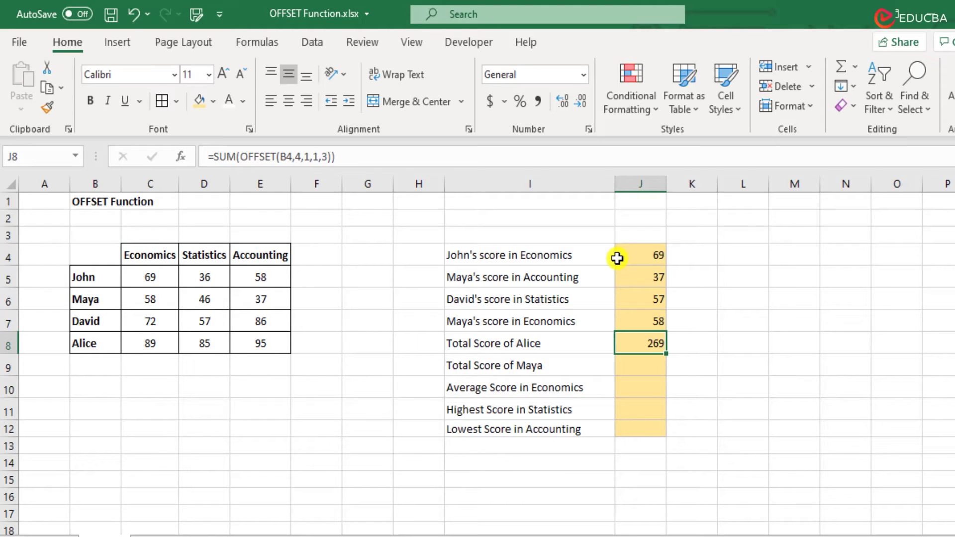
# Enter =SUM(C8:E8) in F8 to cross-check the total in J8, and undo that entry.
pyautogui.click(310, 344)
pyautogui.write('=sum')
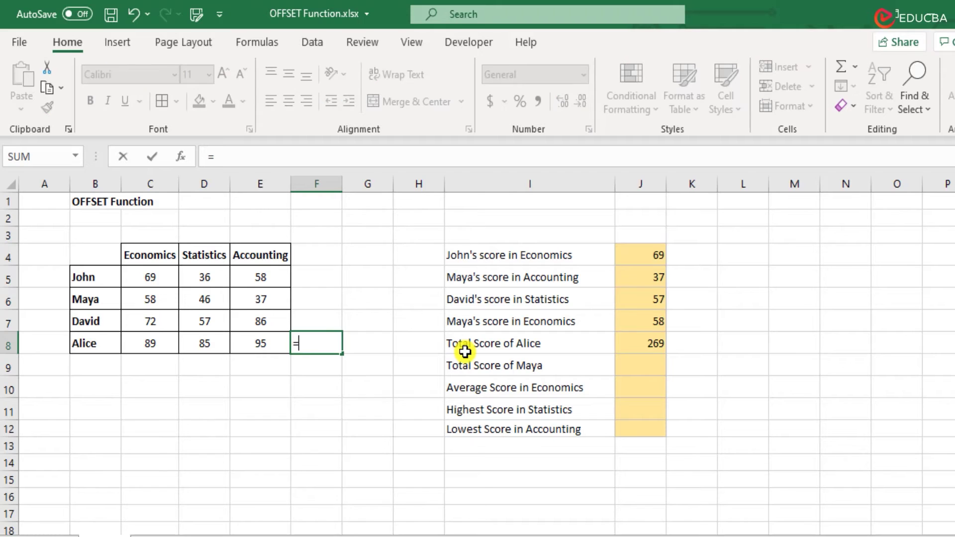
pyautogui.press('Tab')
pyautogui.press('Left')
pyautogui.hotkey('shift', 'Left')
pyautogui.hotkey('shift', 'Left')
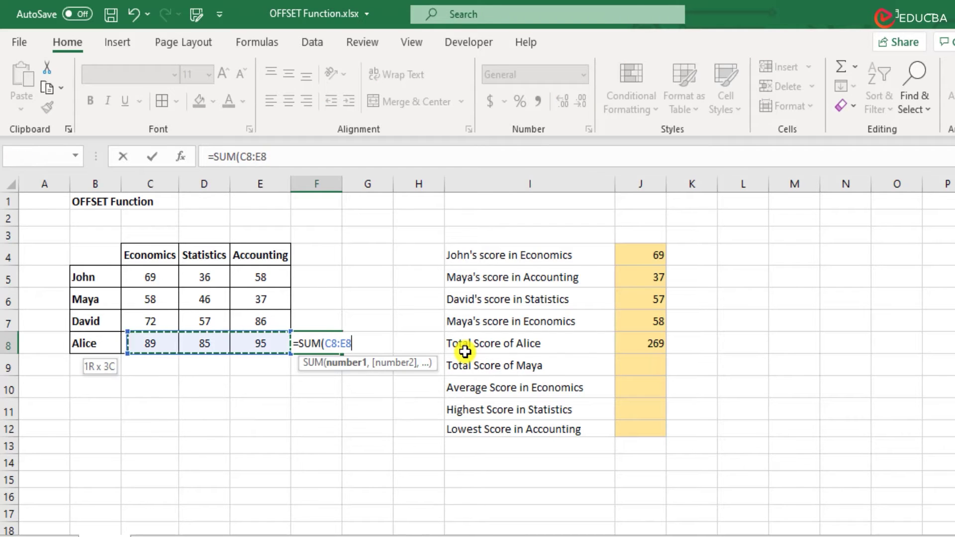
pyautogui.write(')')
pyautogui.press('Return')
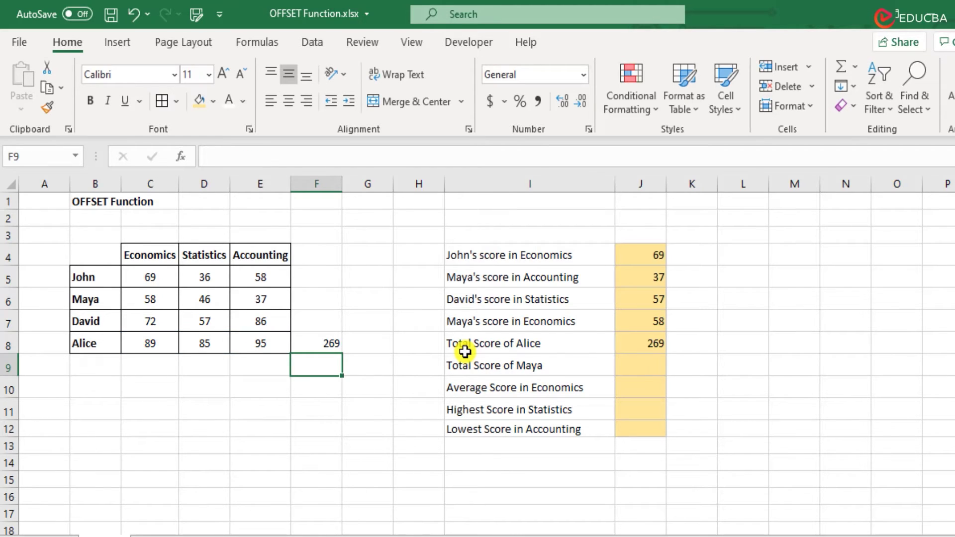
pyautogui.hotkey('ctrl', 'z')
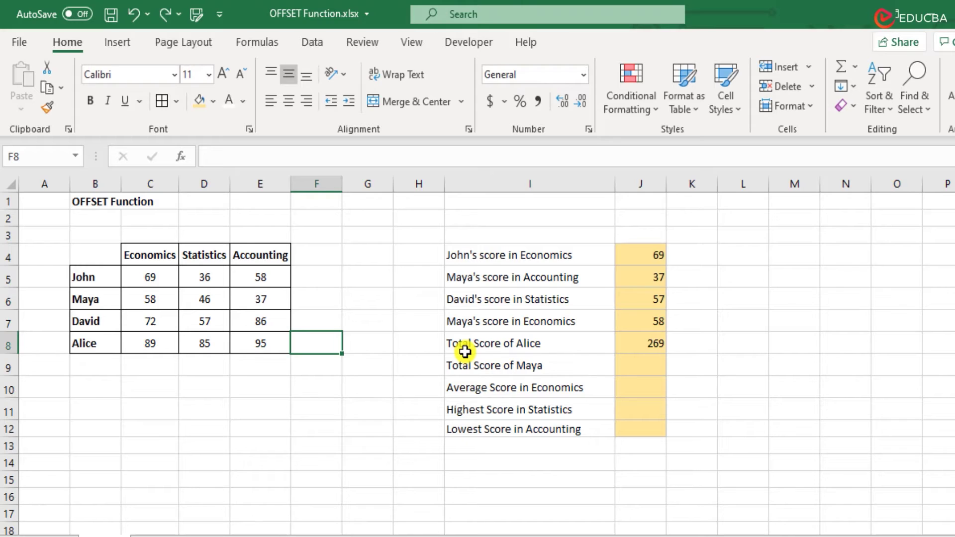
# Review the OFFSET part nested inside the SUM formula in J8 without changing it.
pyautogui.press('Up')
pyautogui.press('Right')
pyautogui.press('Right')
pyautogui.press('Right')
pyautogui.press('Right')
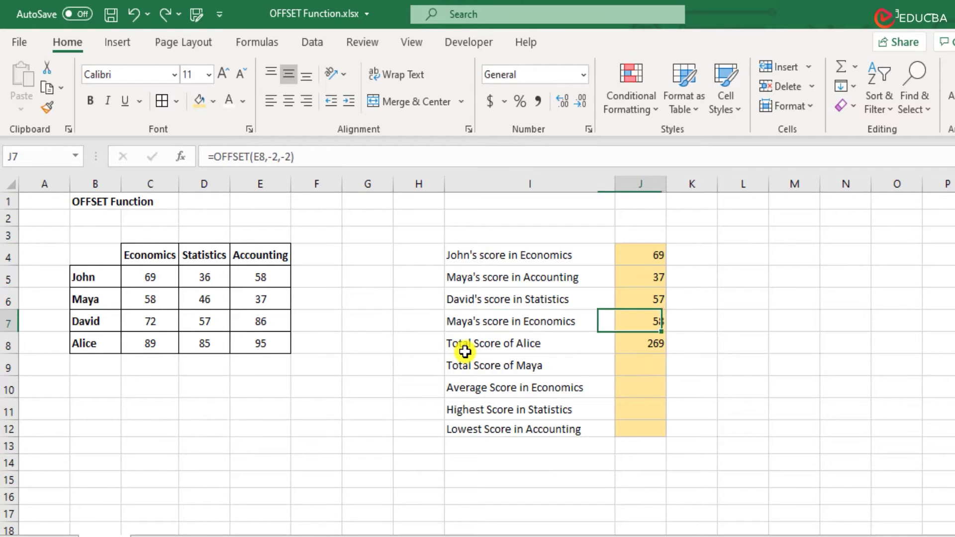
pyautogui.press('Down')
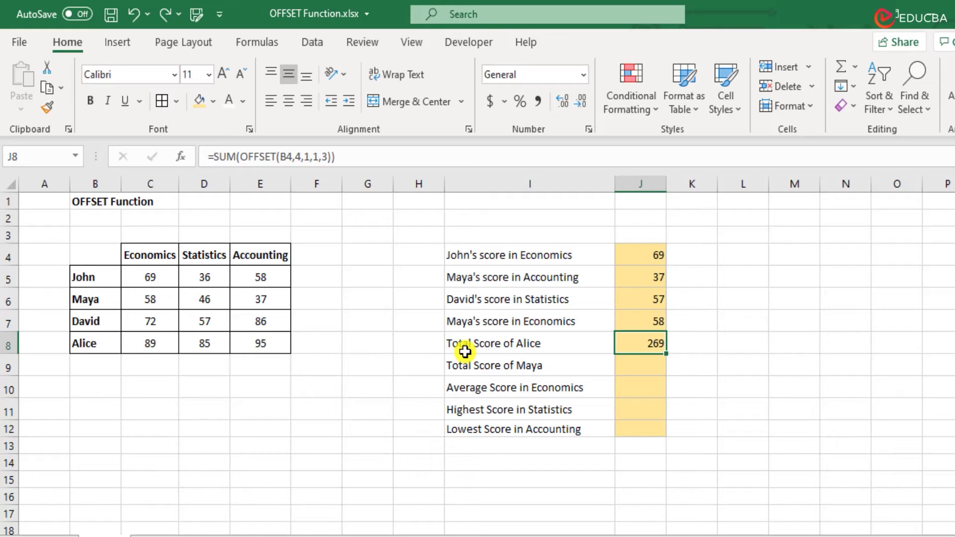
pyautogui.press('F2')
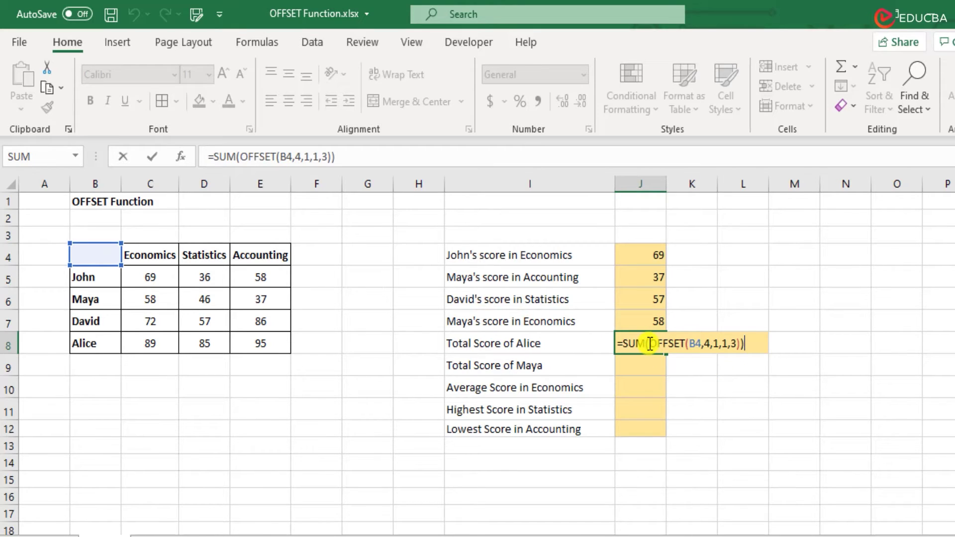
pyautogui.moveTo(650, 343); pyautogui.dragTo(741, 343)
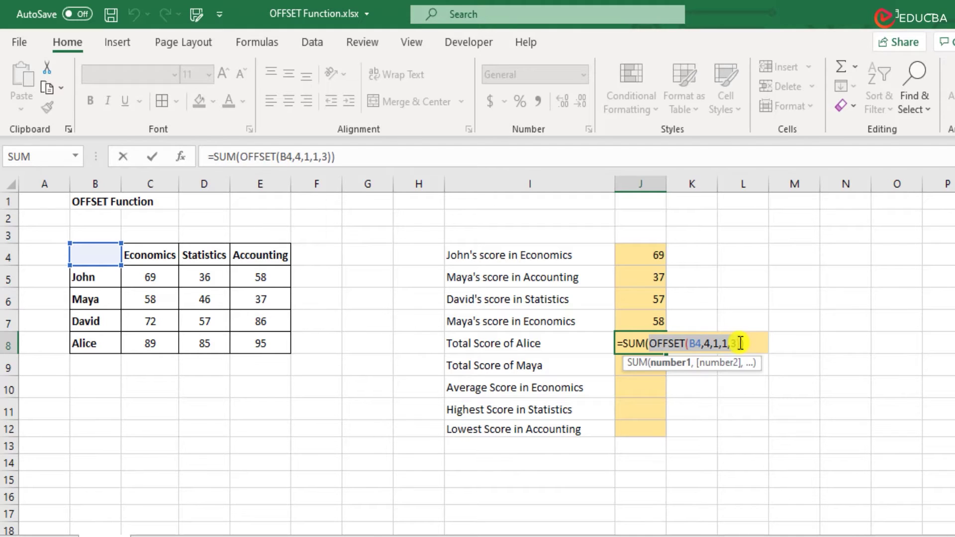
pyautogui.hotkey('ctrl', 'Return')
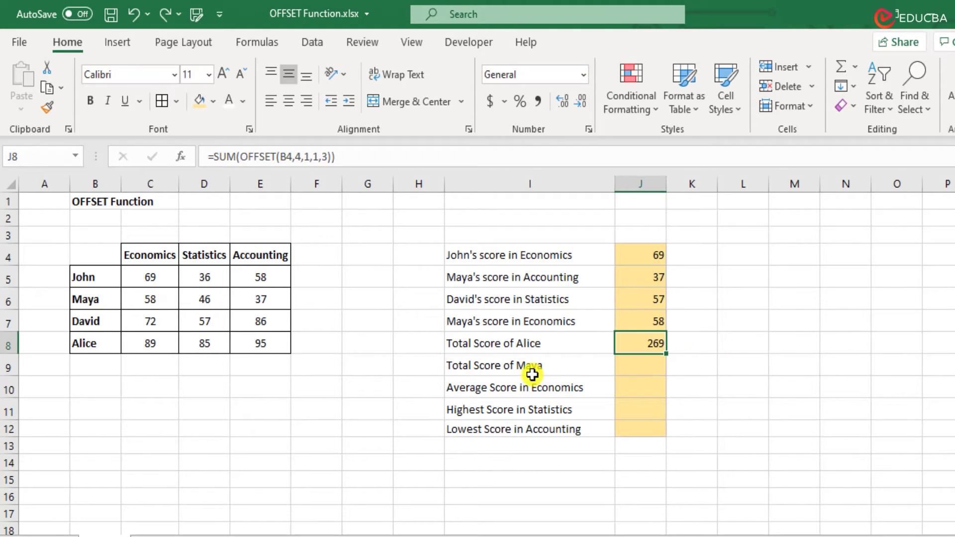
# Compare the source scores in the table, including C8:E8, with the single-score results in J4:J7 and the total in J8.
pyautogui.click(144, 345)
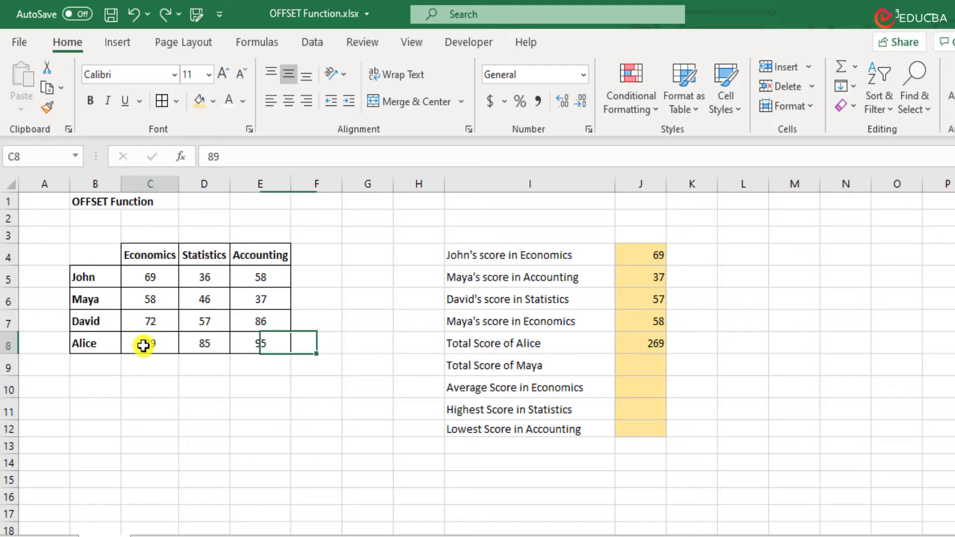
pyautogui.moveTo(143, 345); pyautogui.dragTo(264, 341)
pyautogui.moveTo(662, 253); pyautogui.dragTo(659, 322)
pyautogui.click(165, 282)
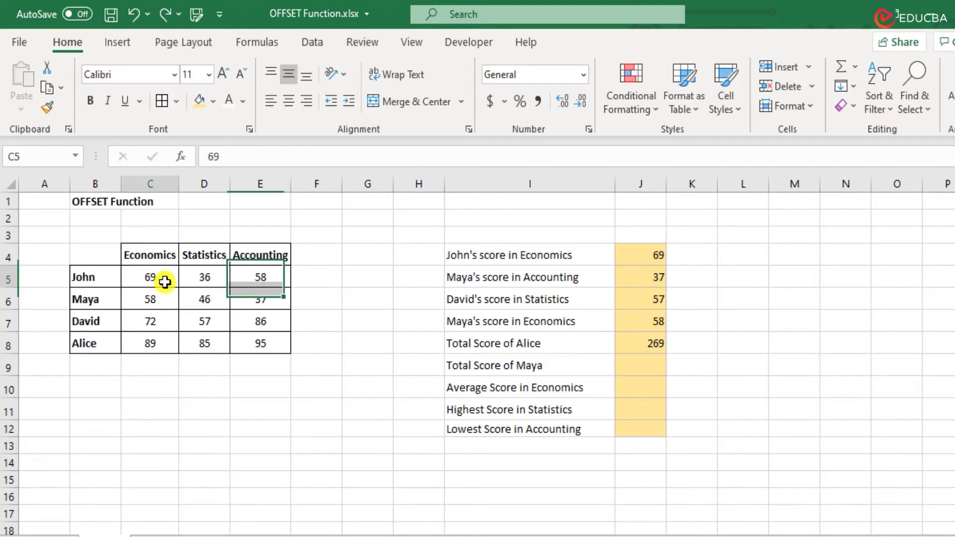
pyautogui.click(661, 251)
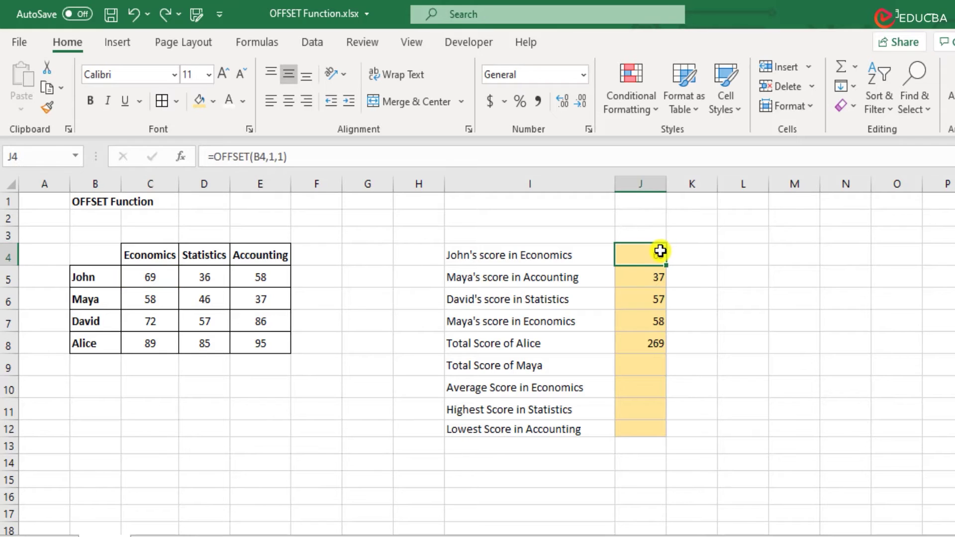
pyautogui.click(654, 342)
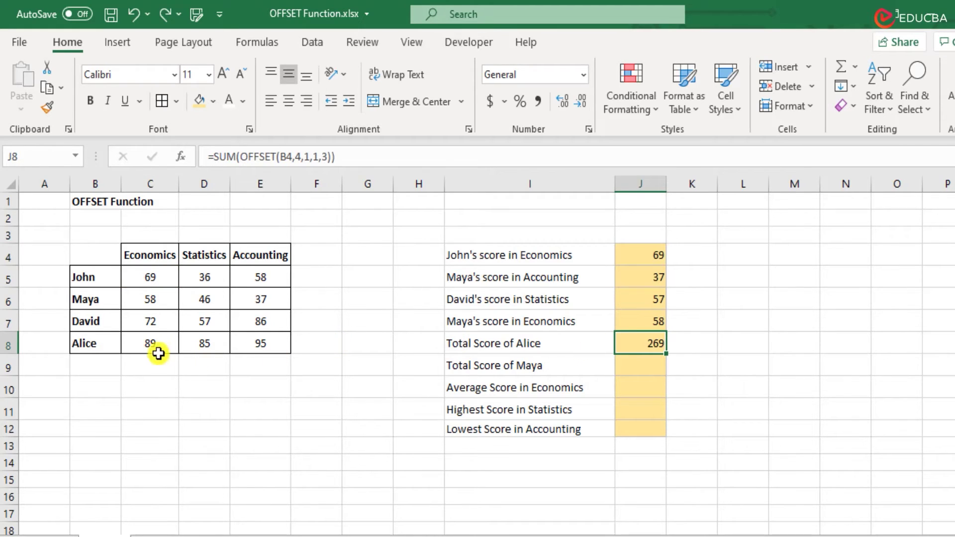
pyautogui.moveTo(158, 354); pyautogui.dragTo(269, 346)
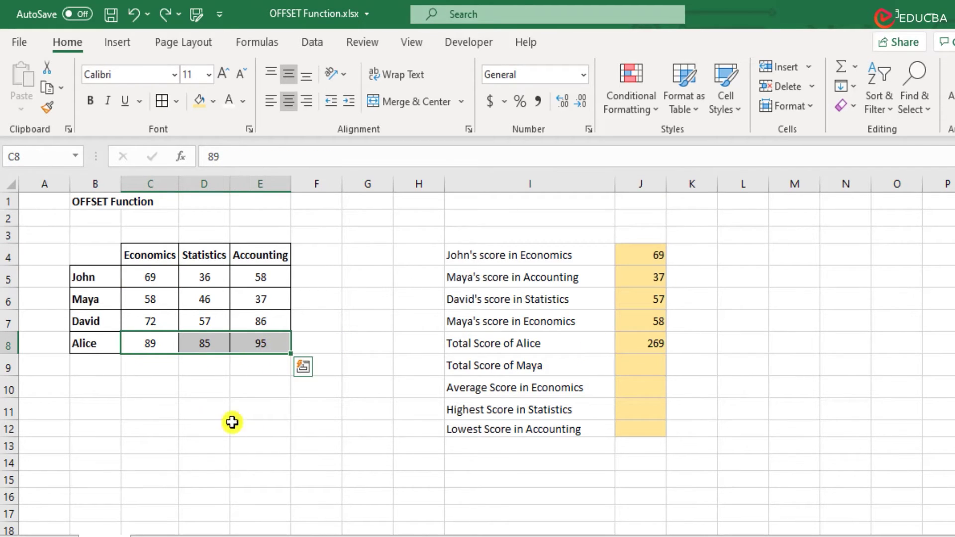
# Enter =C8:E8 in D10 as a direct range reference, and select the spilled cells D10:F10.
pyautogui.click(201, 384)
pyautogui.write('=')
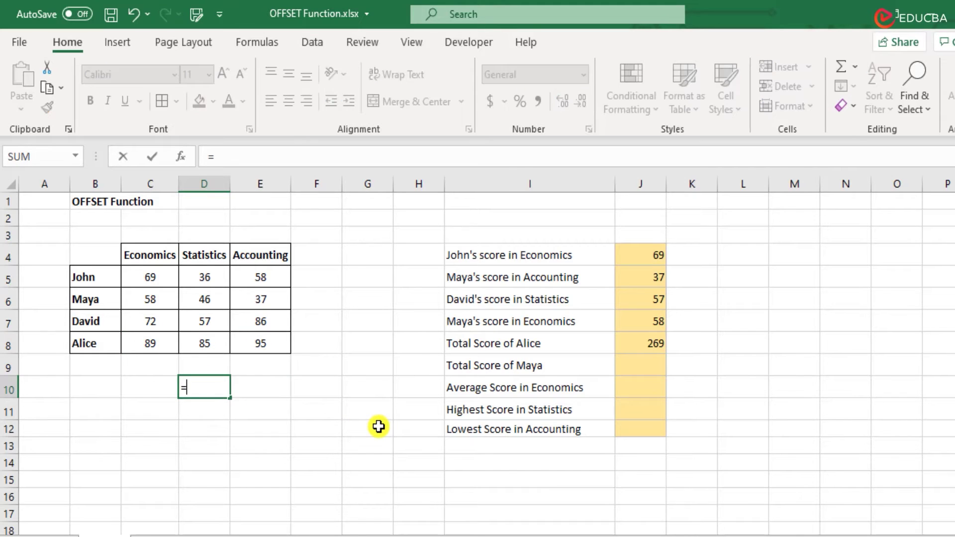
pyautogui.moveTo(153, 352); pyautogui.dragTo(253, 345)
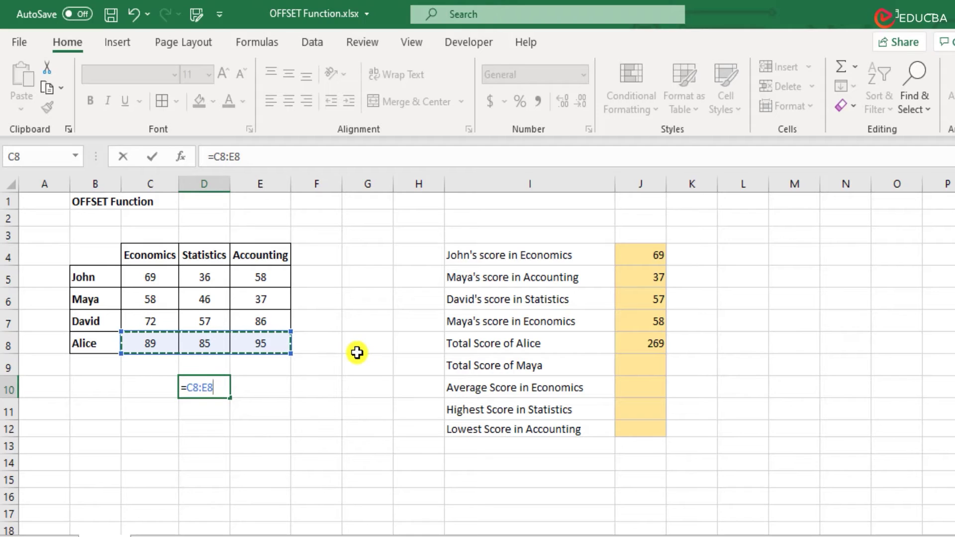
pyautogui.press('Return')
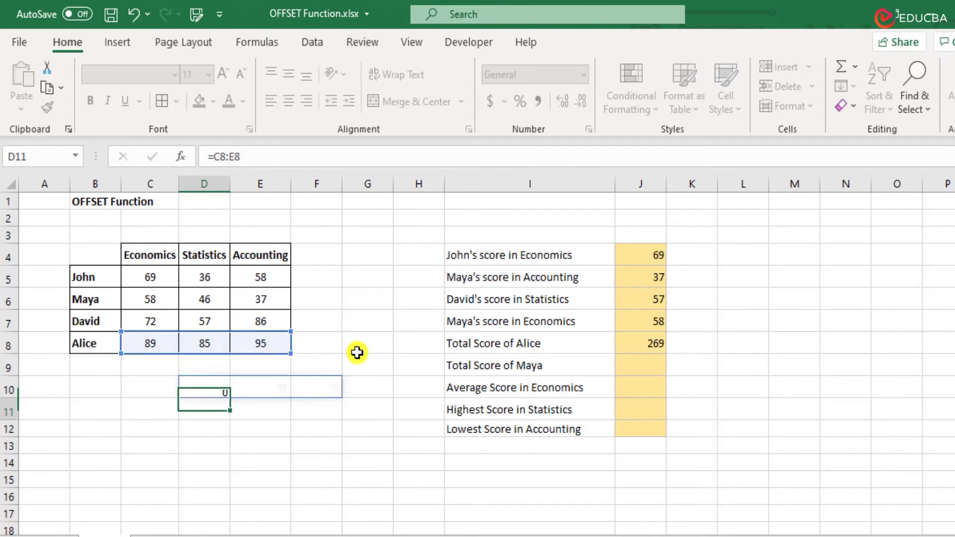
pyautogui.press('Up')
pyautogui.hotkey('shift', 'Right')
pyautogui.hotkey('shift', 'Right')
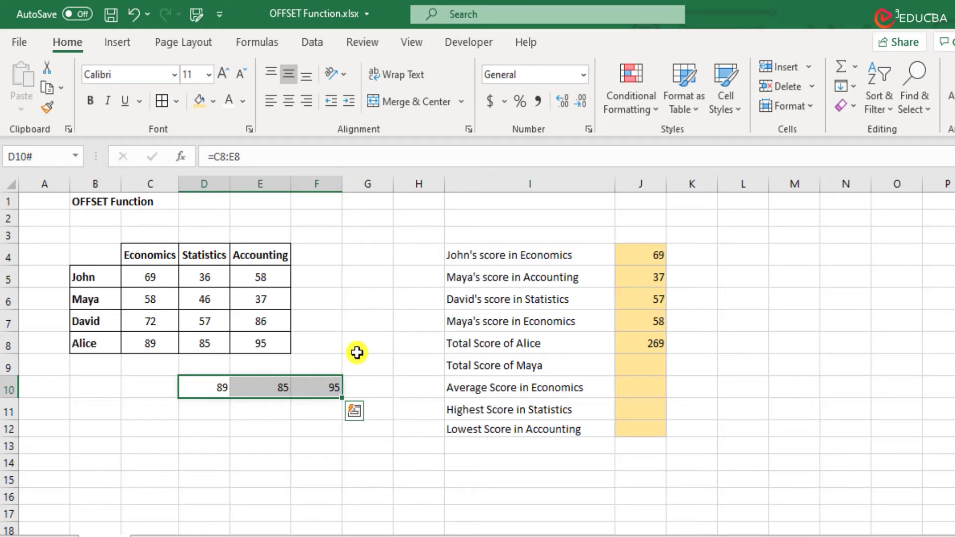
# Inspect which range the formula in D10 references, and undo the entry of that formula.
pyautogui.press('Left')
pyautogui.press('Right')
pyautogui.press('F2')
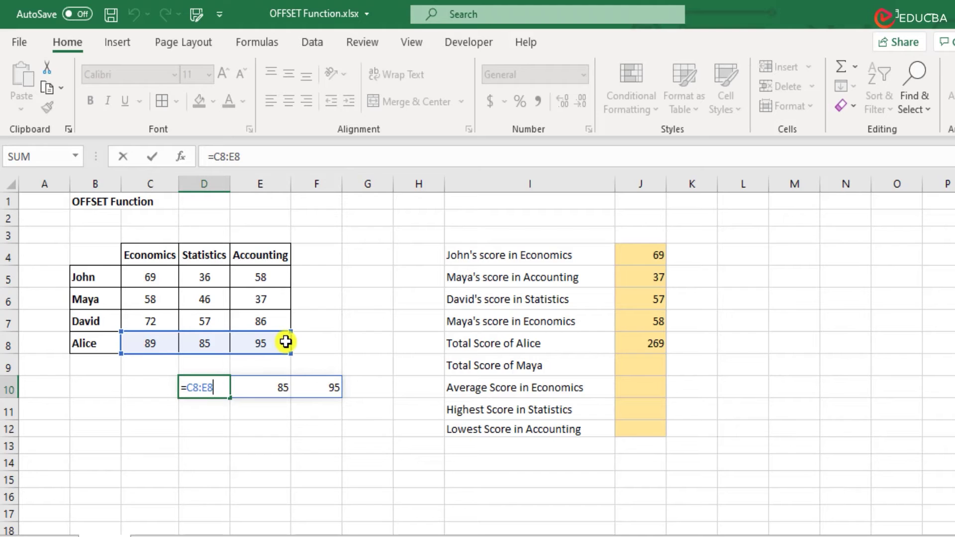
pyautogui.hotkey('ctrl', 'Return')
pyautogui.hotkey('ctrl', 'z')
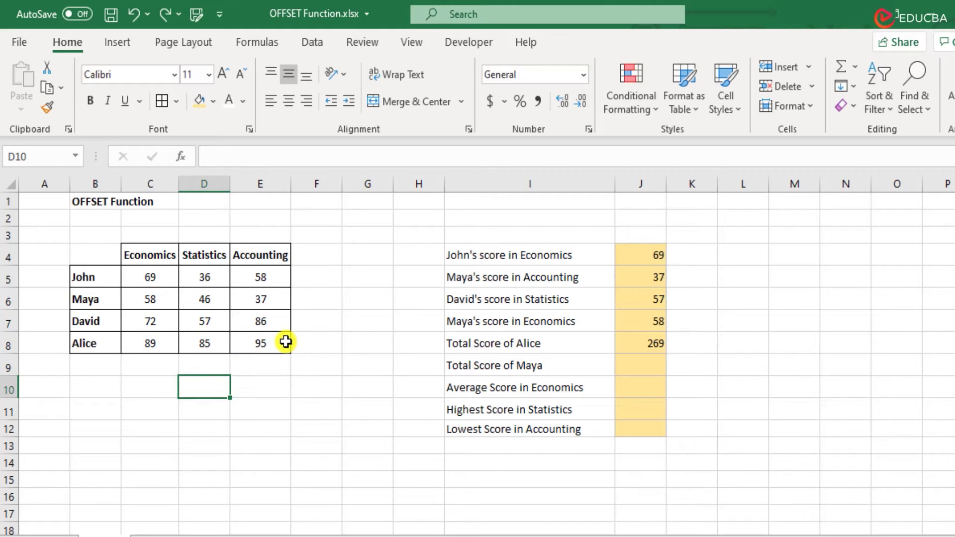
# Compare the range C8:E8 with the OFFSET part of the formula in J8, leaving the formula as it is.
pyautogui.moveTo(140, 340); pyautogui.dragTo(258, 335)
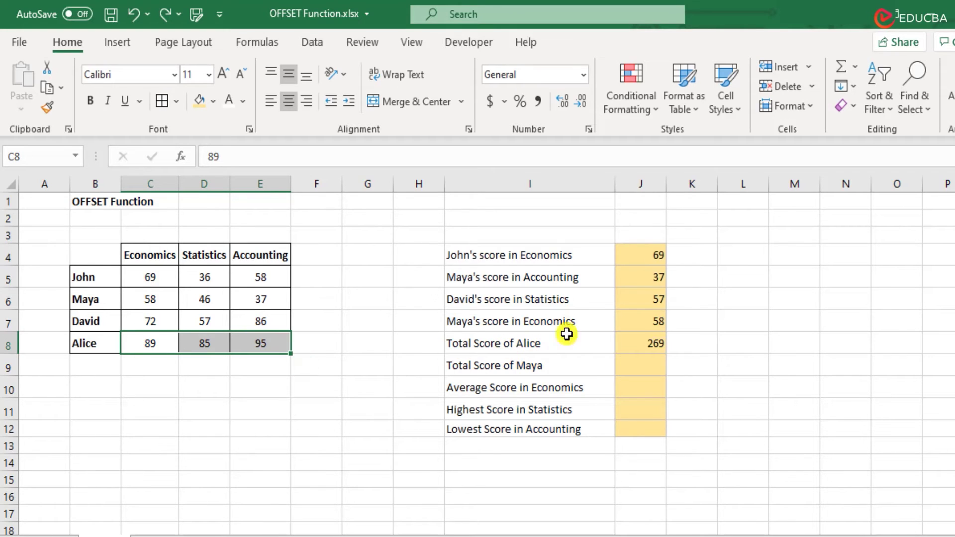
pyautogui.doubleClick(652, 342)
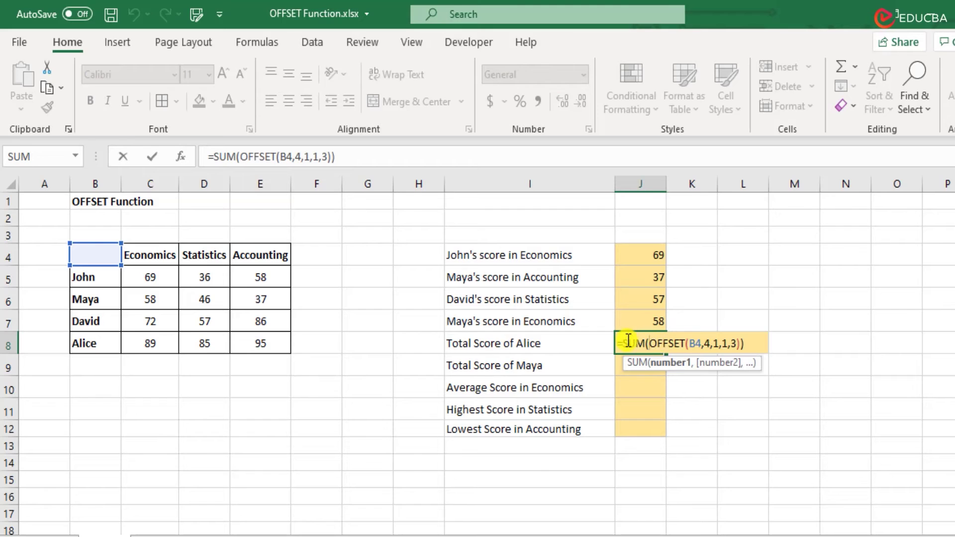
pyautogui.moveTo(650, 343); pyautogui.dragTo(739, 344)
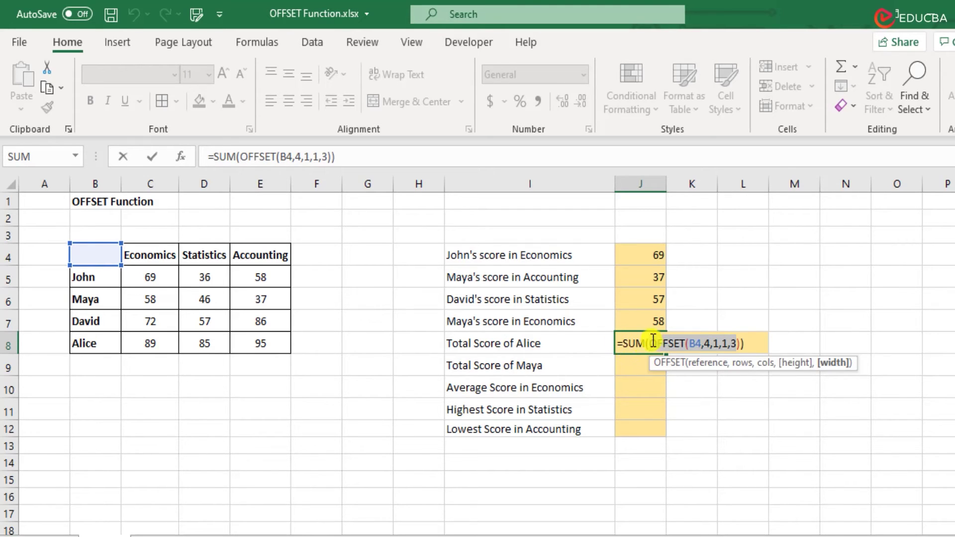
pyautogui.press('Escape')
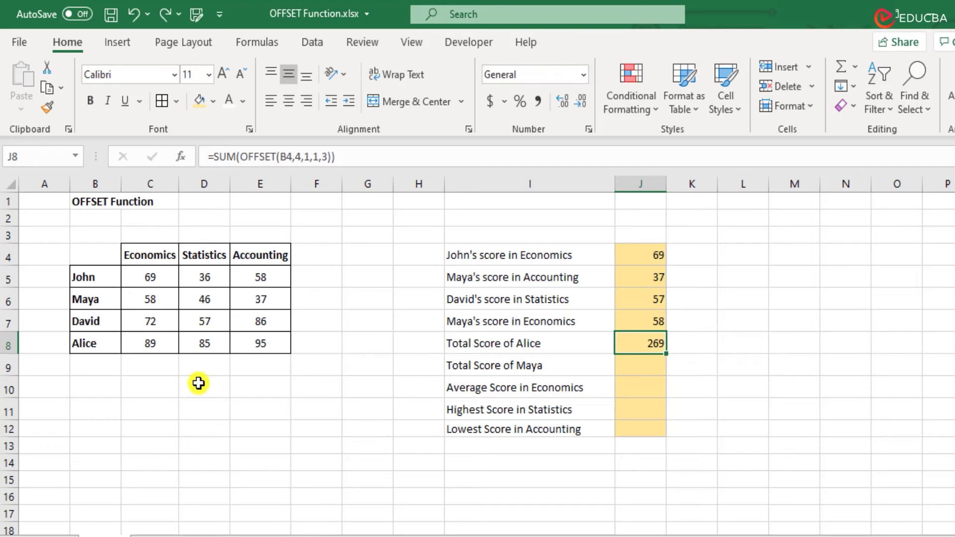
# Try a direct =SUM(C8:E8) formula in D10 as a comparison with the OFFSET-based total in J8.
pyautogui.click(198, 383)
pyautogui.write('=SUM(')
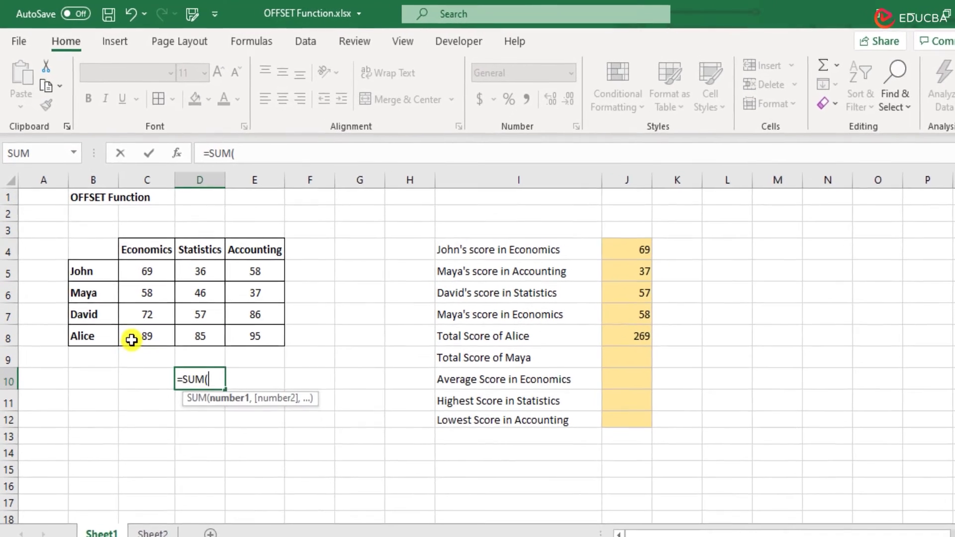
pyautogui.moveTo(131, 321); pyautogui.dragTo(239, 323)
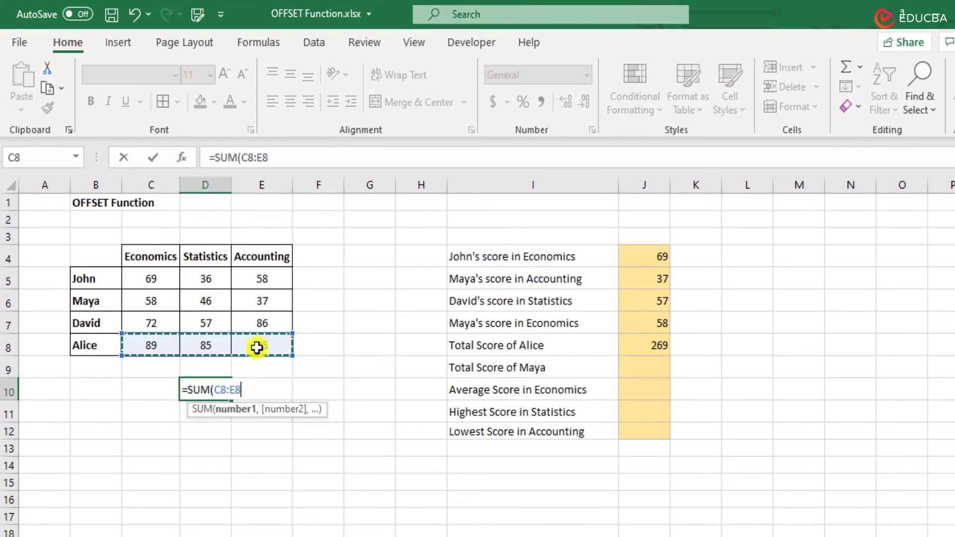
pyautogui.write(')')
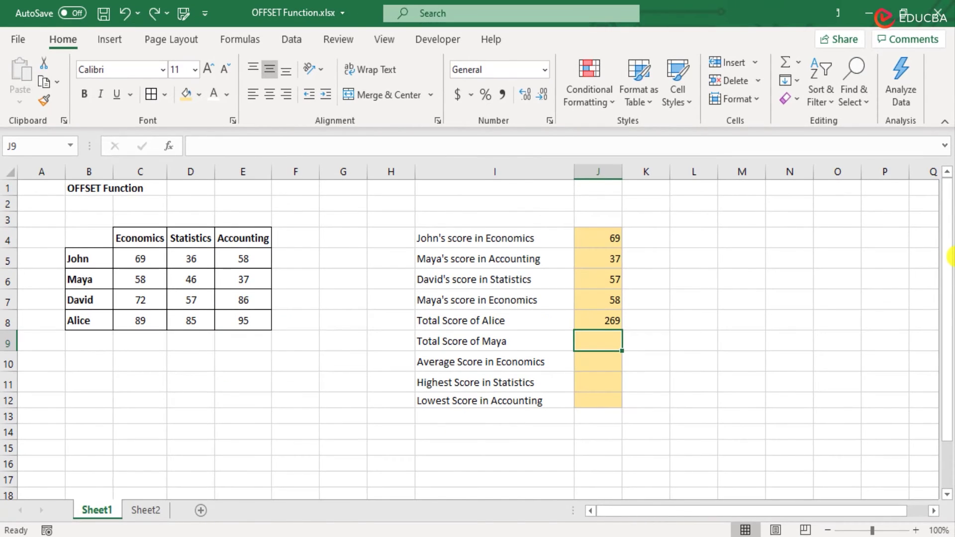
# Begin a SUM formula in J9 with a nested OFFSET that uses F9 as its reference.
pyautogui.write('=')
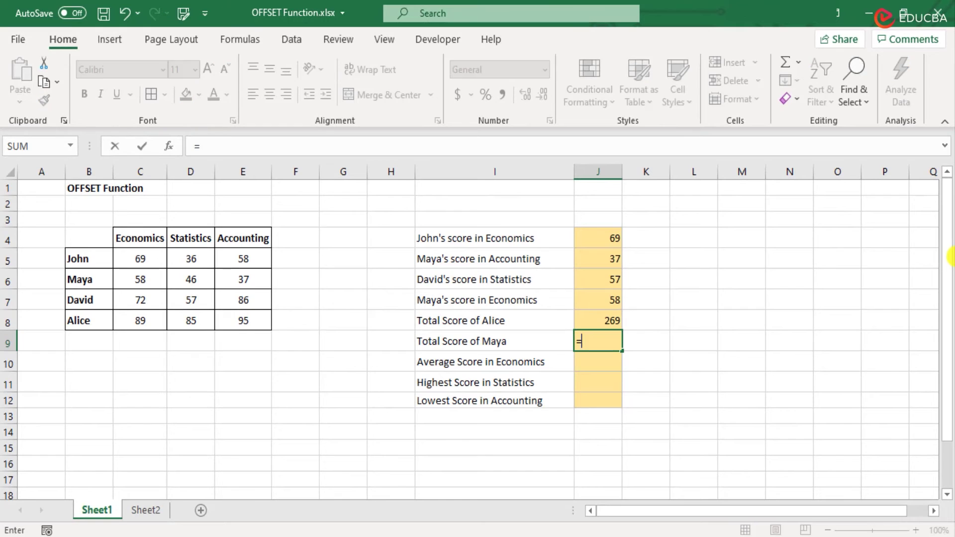
pyautogui.write('sum')
pyautogui.press('Tab')
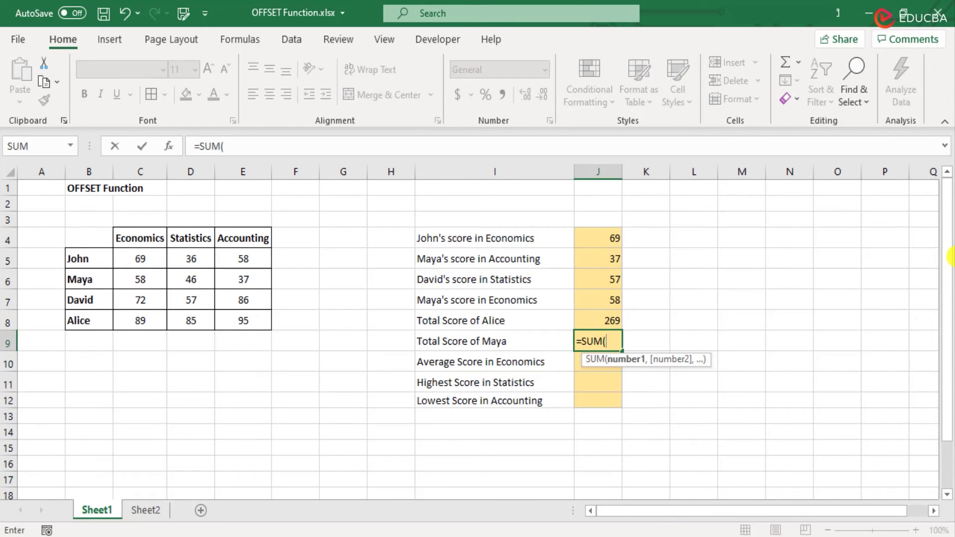
pyautogui.write('offs')
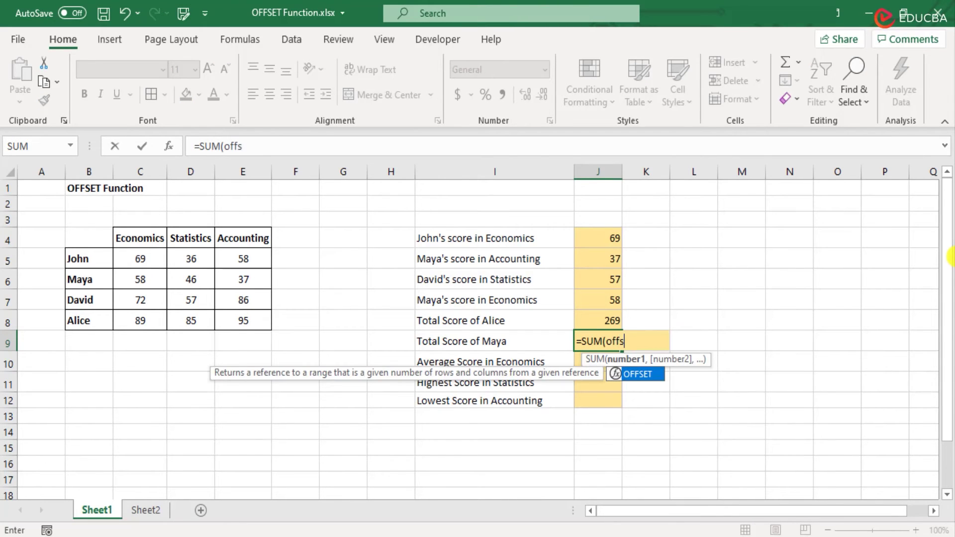
pyautogui.press('Tab')
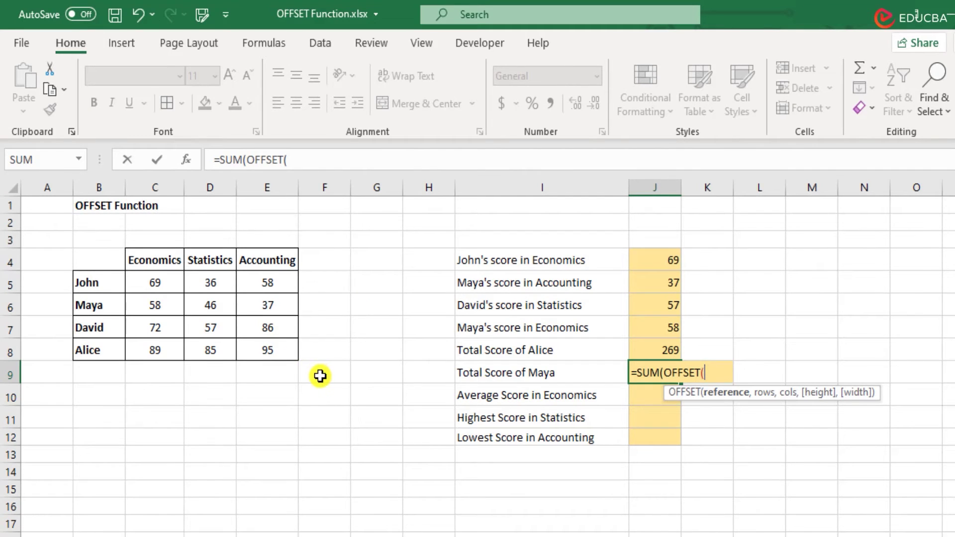
pyautogui.click(345, 375)
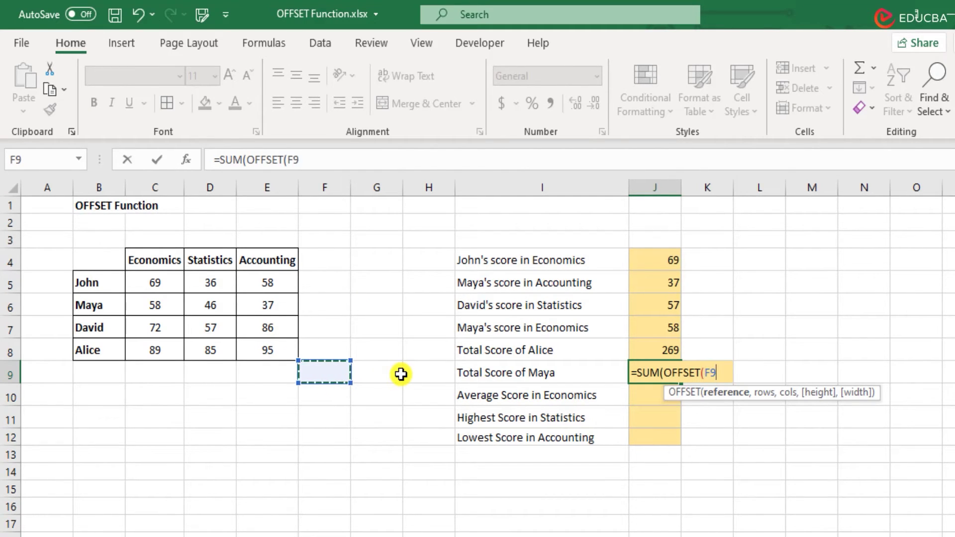
pyautogui.write(',')
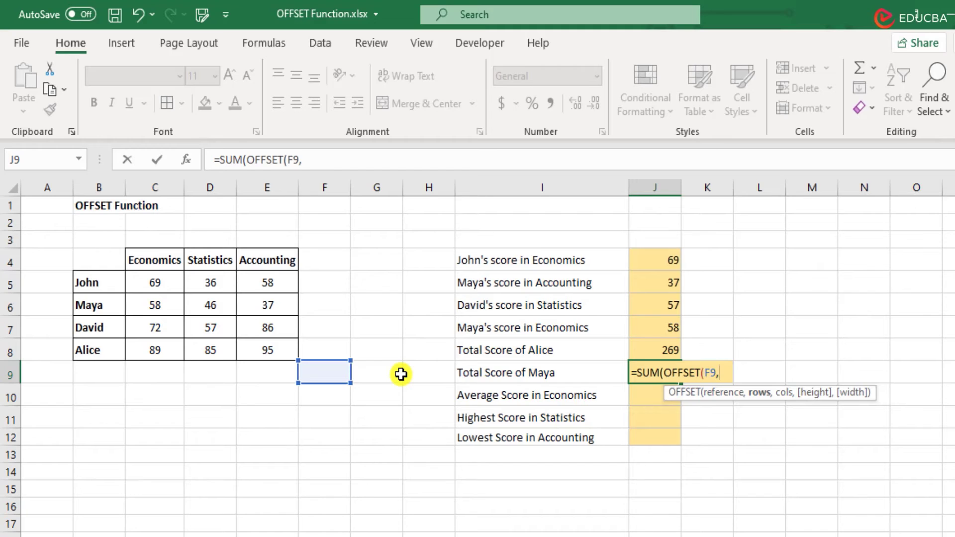
# Complete the J9 formula as =SUM(OFFSET(F9,-3,-3,1,3)) and check its result against the sum of C6:E6.
pyautogui.write('-2,')
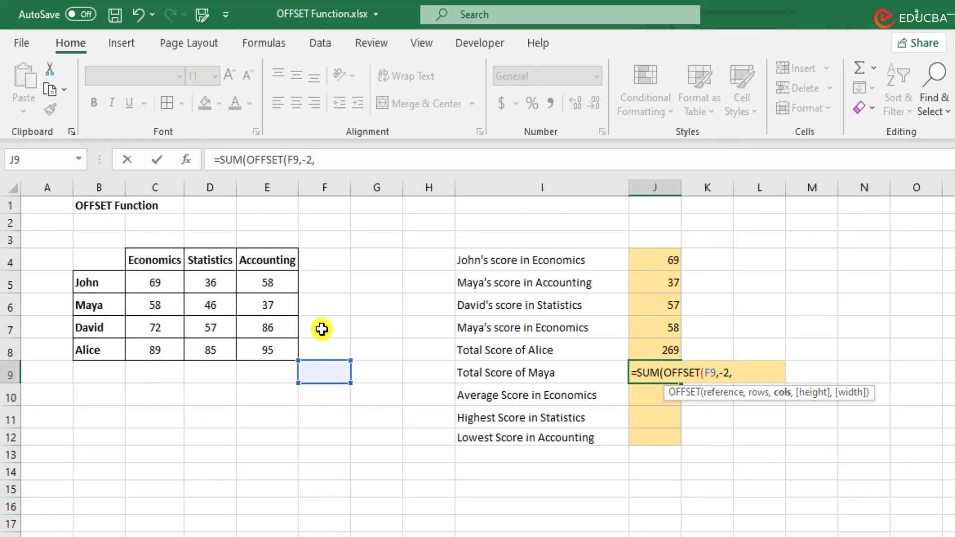
pyautogui.click(726, 371)
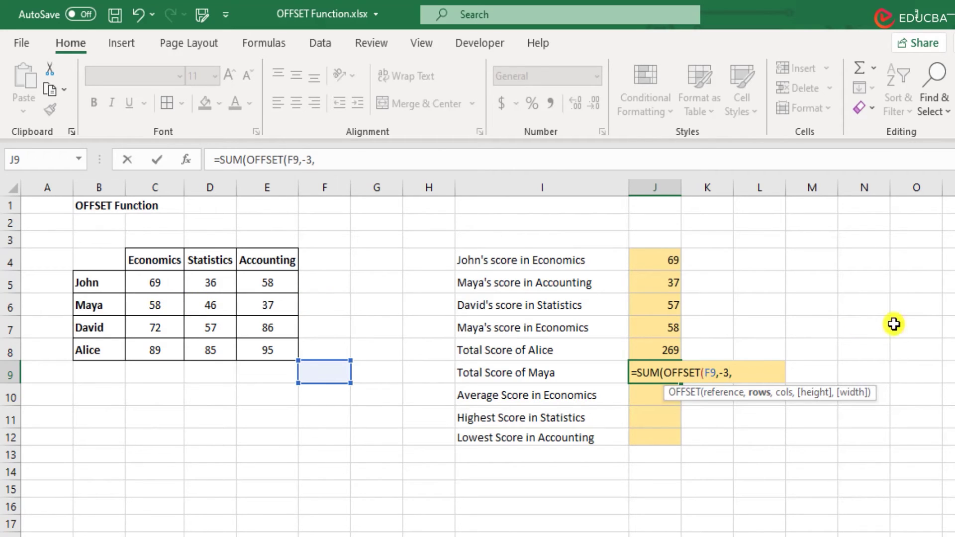
pyautogui.click(740, 372)
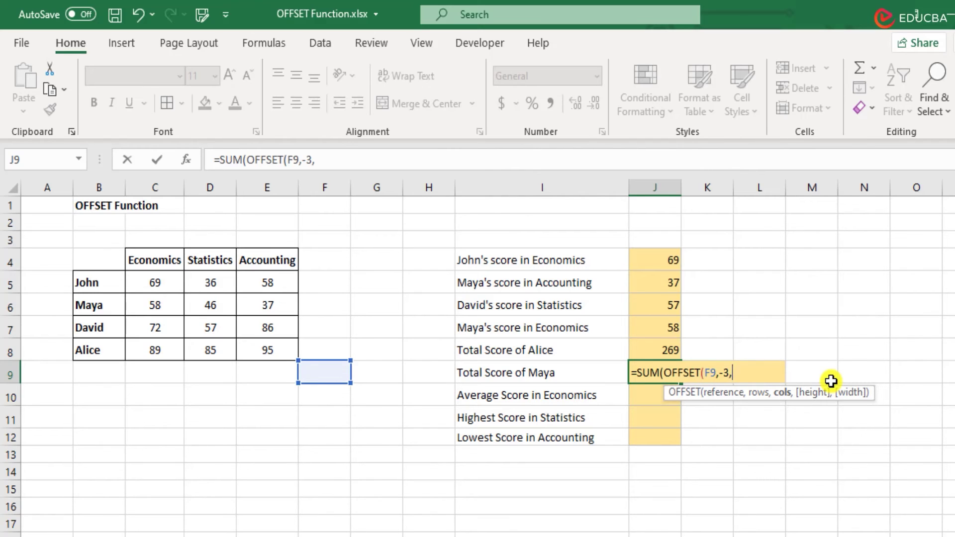
pyautogui.write('-3,1')
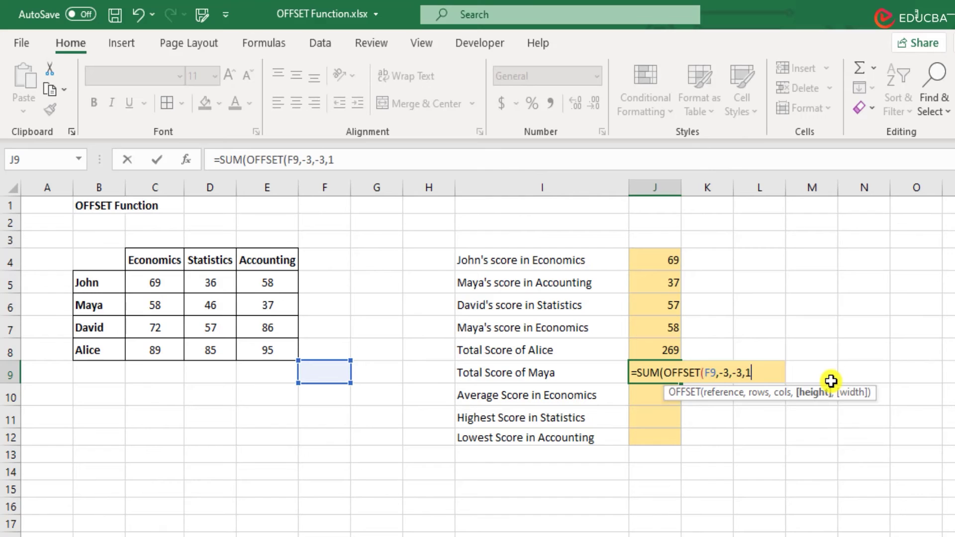
pyautogui.write(',3')
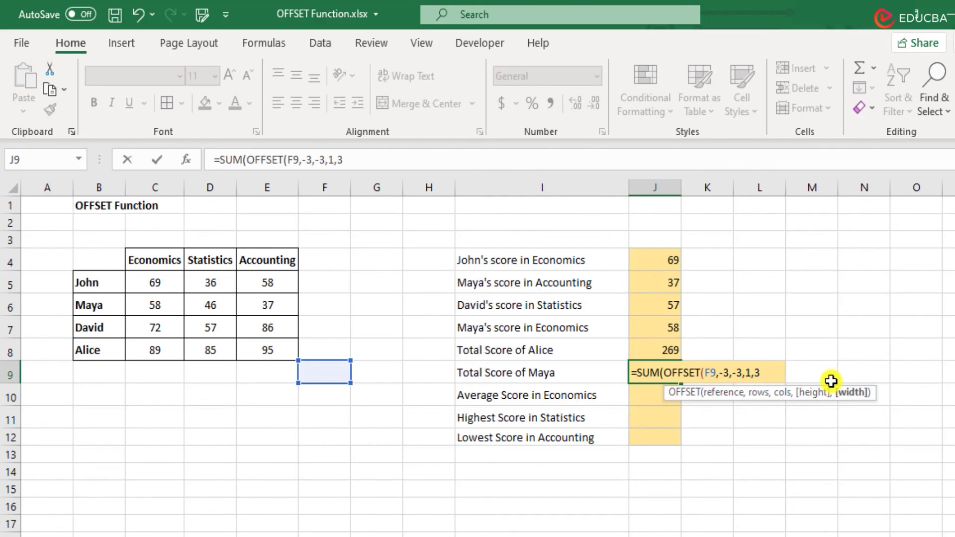
pyautogui.write(')')
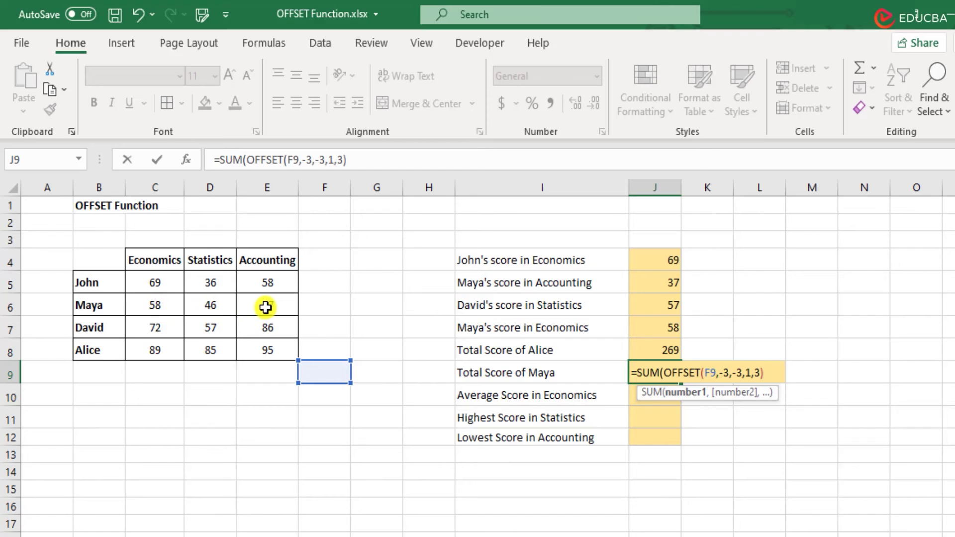
pyautogui.press('Return')
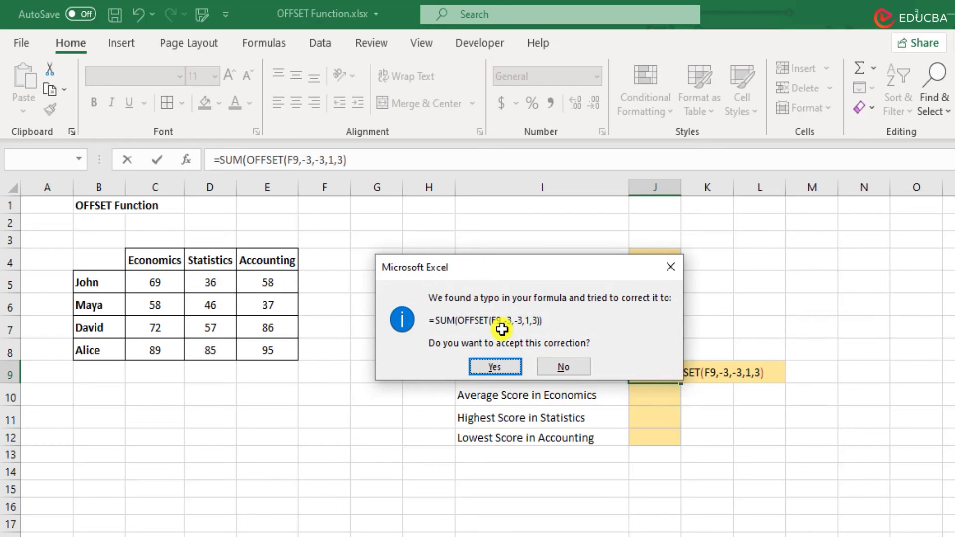
pyautogui.press('Return')
pyautogui.press('Up')
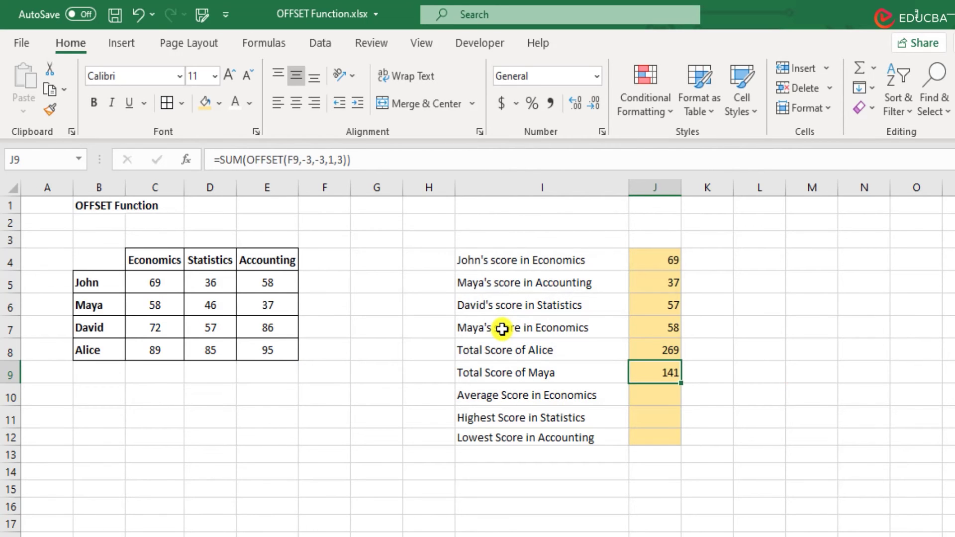
pyautogui.moveTo(147, 307); pyautogui.dragTo(247, 307)
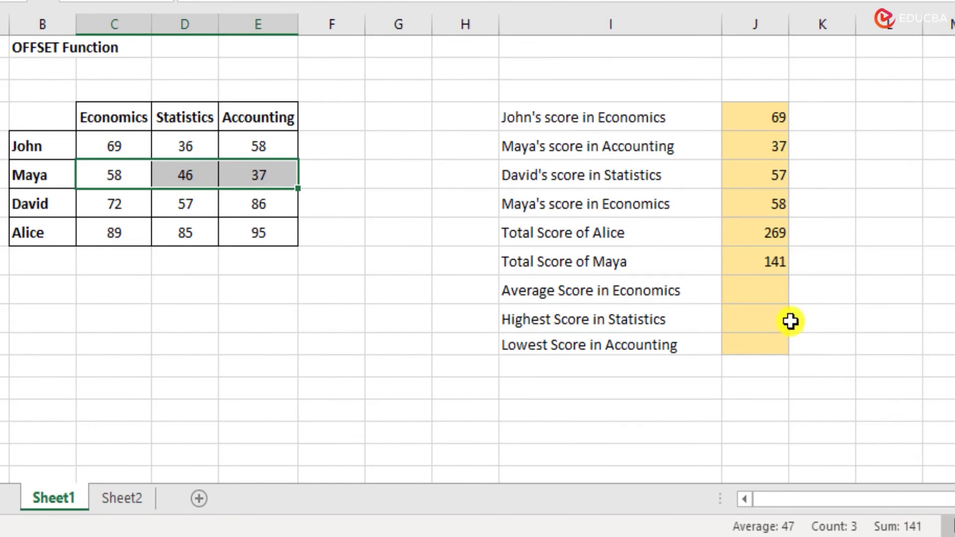
pyautogui.click(759, 263)
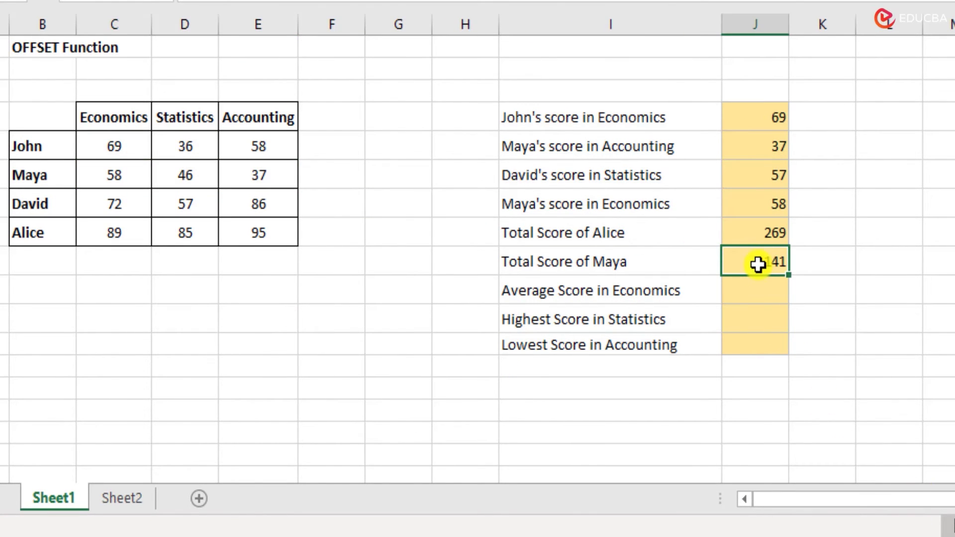
# Begin an alternative SUM formula in K9 with a nested OFFSET that starts from reference F9.
pyautogui.click(836, 261)
pyautogui.write('=s')
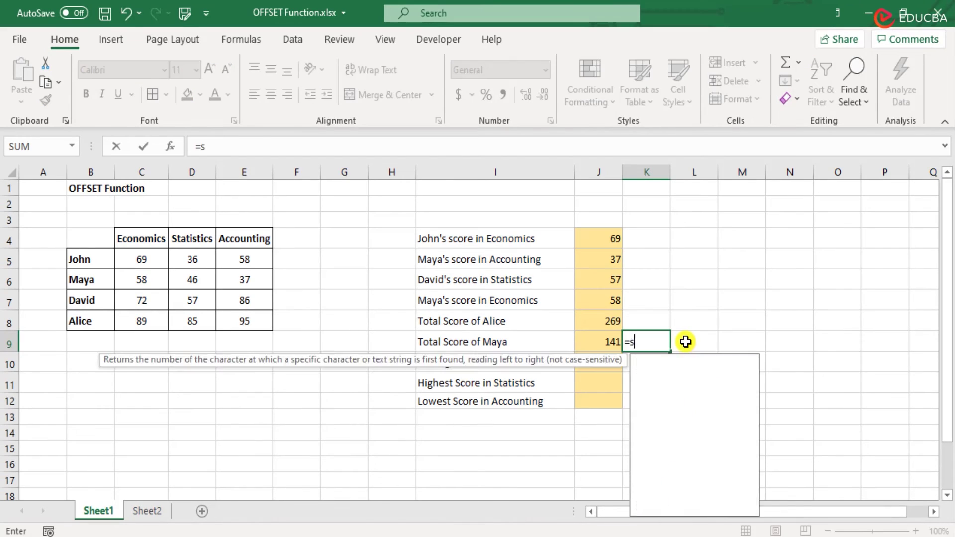
pyautogui.write('um')
pyautogui.press('Tab')
pyautogui.write('of')
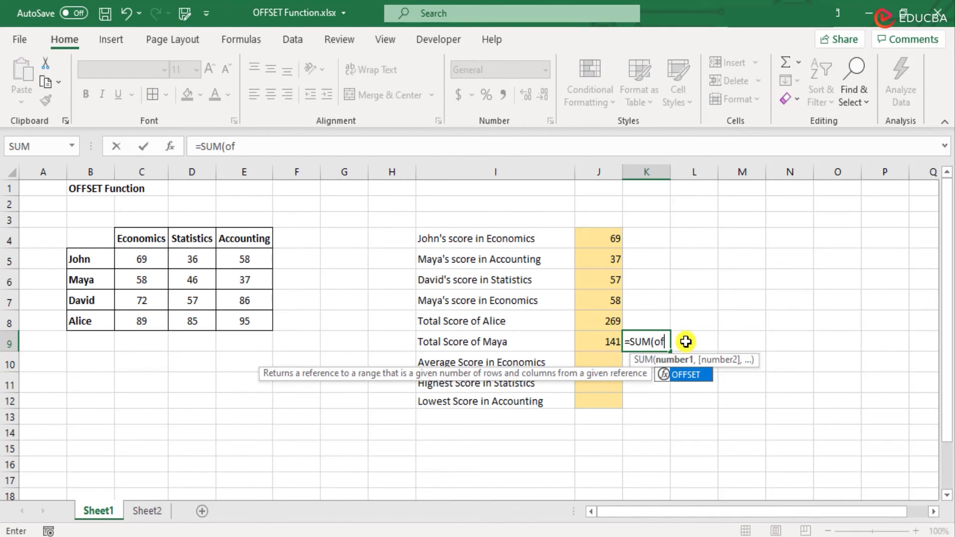
pyautogui.press('Tab')
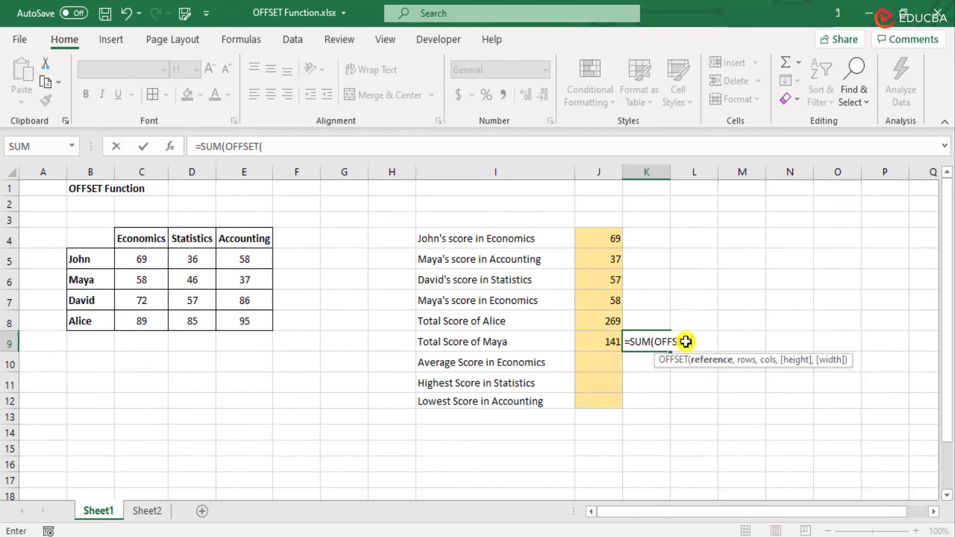
pyautogui.click(305, 342)
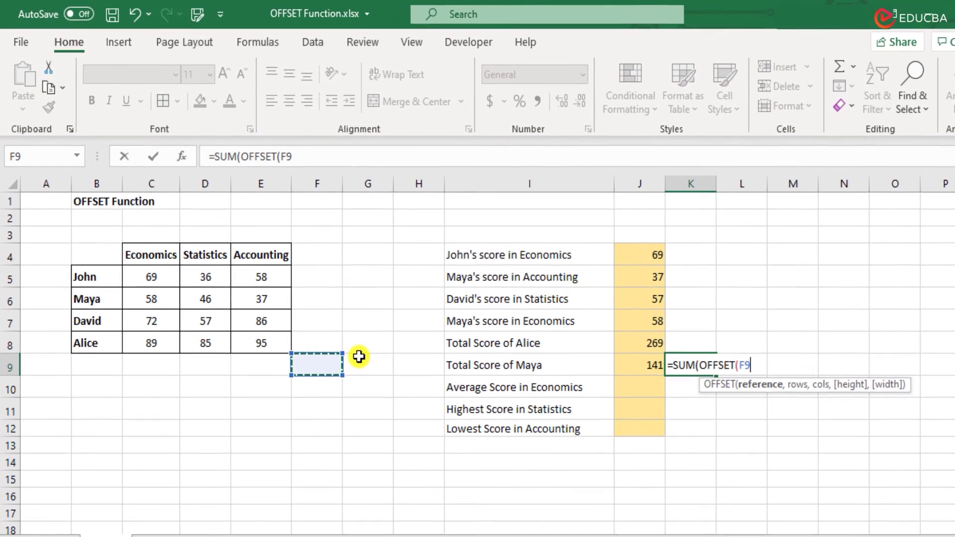
pyautogui.write(',')
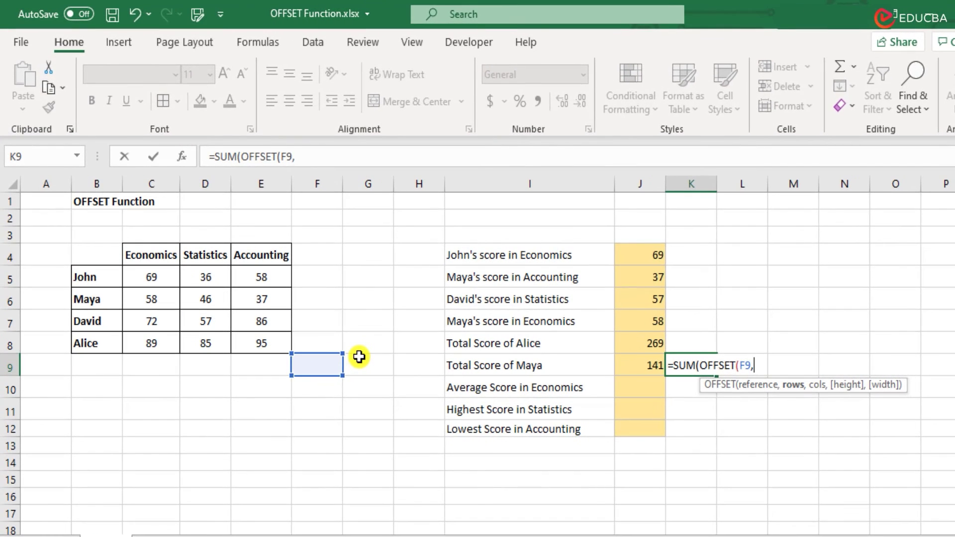
# Complete the K9 formula with rows -3, columns -1, height 1 and width -3, giving =SUM(OFFSET(F9,-3,-1,1,-3)).
pyautogui.write('-3,')
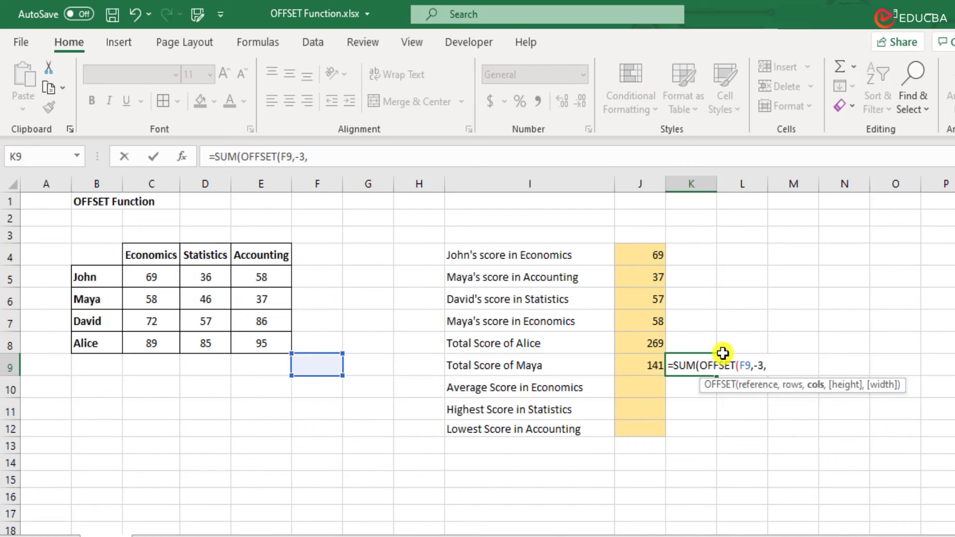
pyautogui.write('-1,')
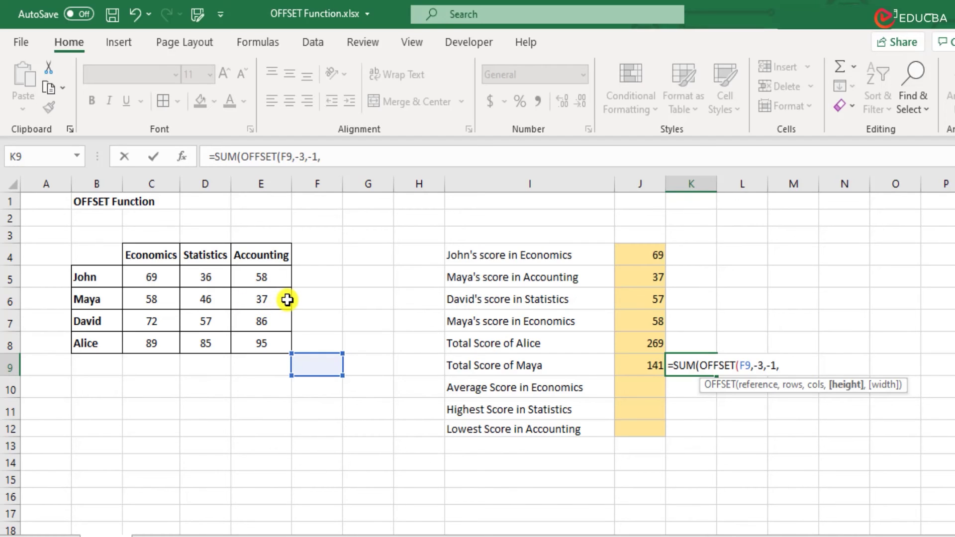
pyautogui.write('1,')
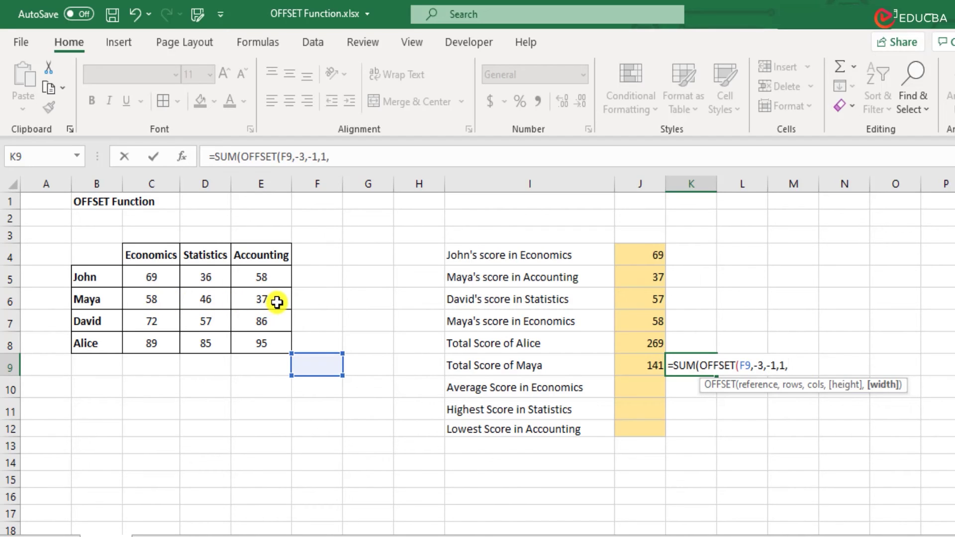
pyautogui.write('-3)')
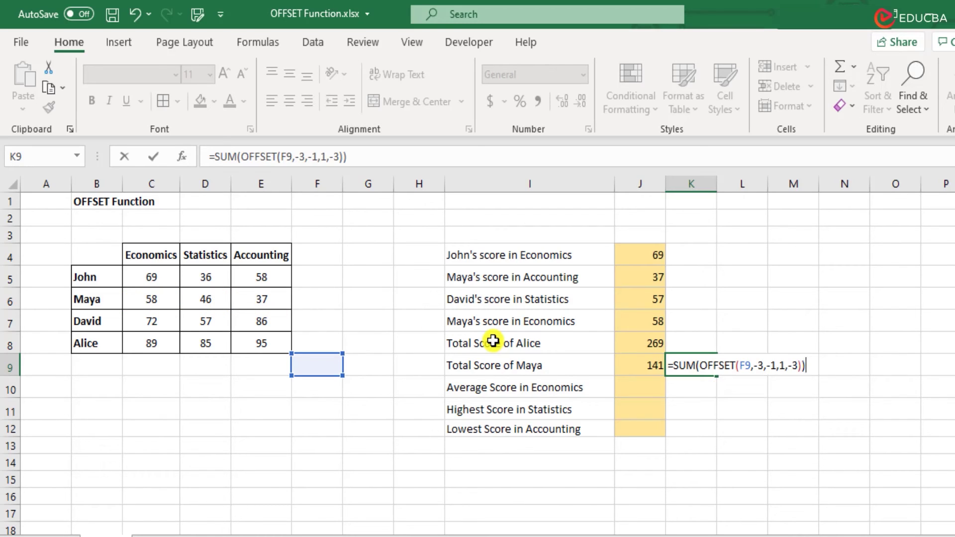
pyautogui.press('Return')
pyautogui.press('Up')
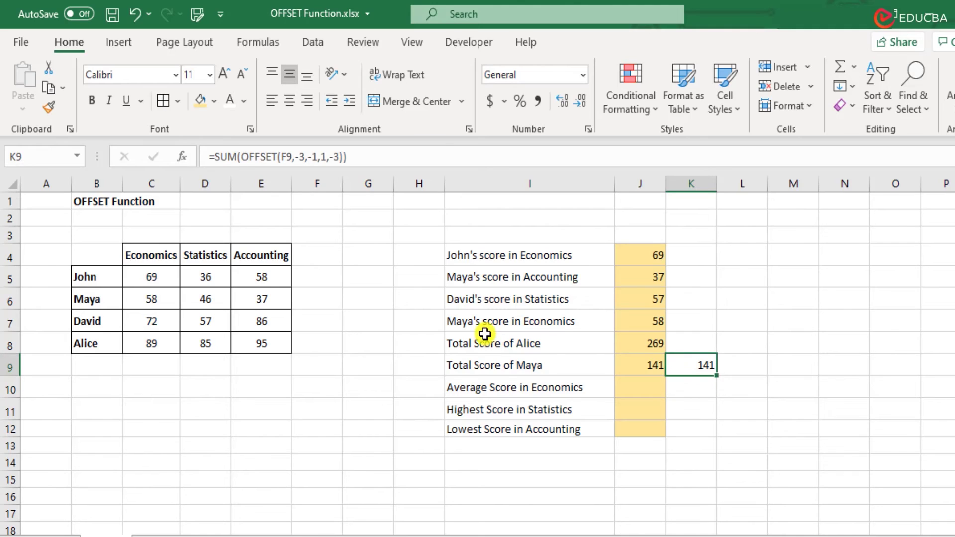
# Compare the OFFSET arguments of the formulas in J9 and K9, leaving both formulas as they are.
pyautogui.click(649, 368)
pyautogui.doubleClick(648, 369)
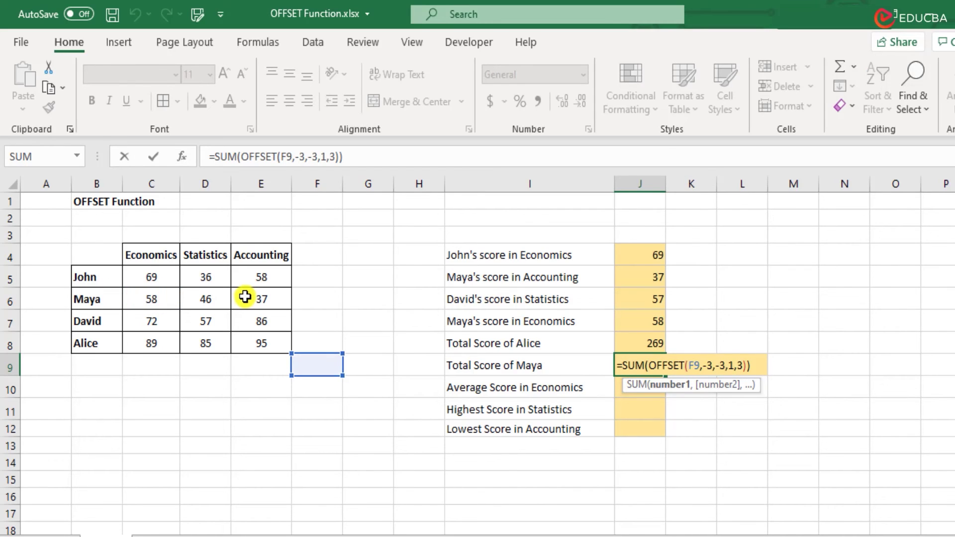
pyautogui.press('Escape')
pyautogui.doubleClick(695, 366)
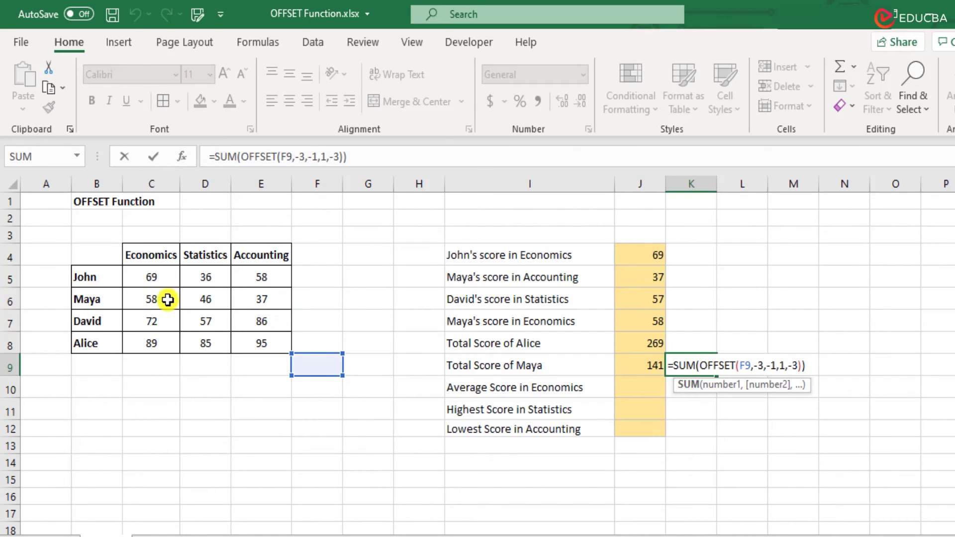
pyautogui.press('Escape')
pyautogui.hotkey('ctrl', 'Return')
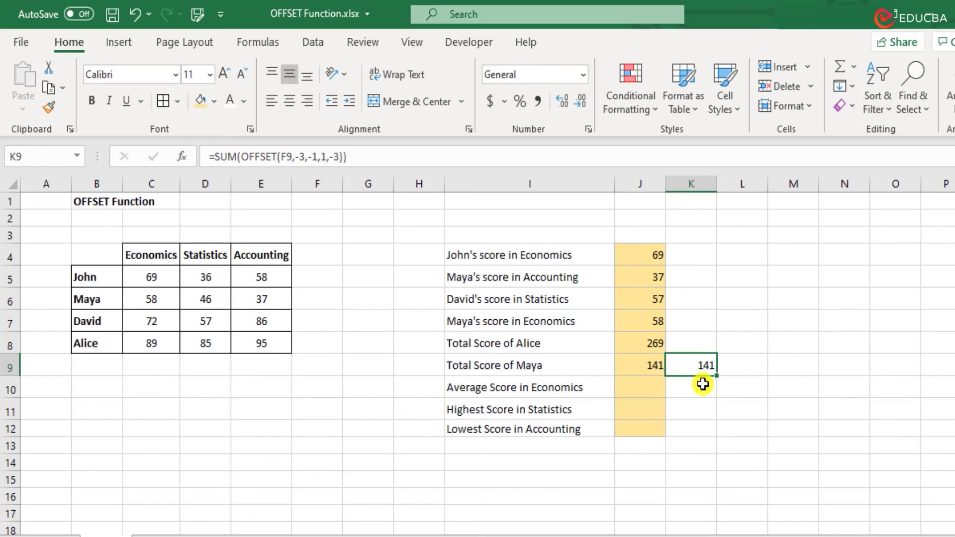
# Review the average, highest and lowest score labels in I10:I12, and select J10 for the Economics average.
pyautogui.click(647, 390)
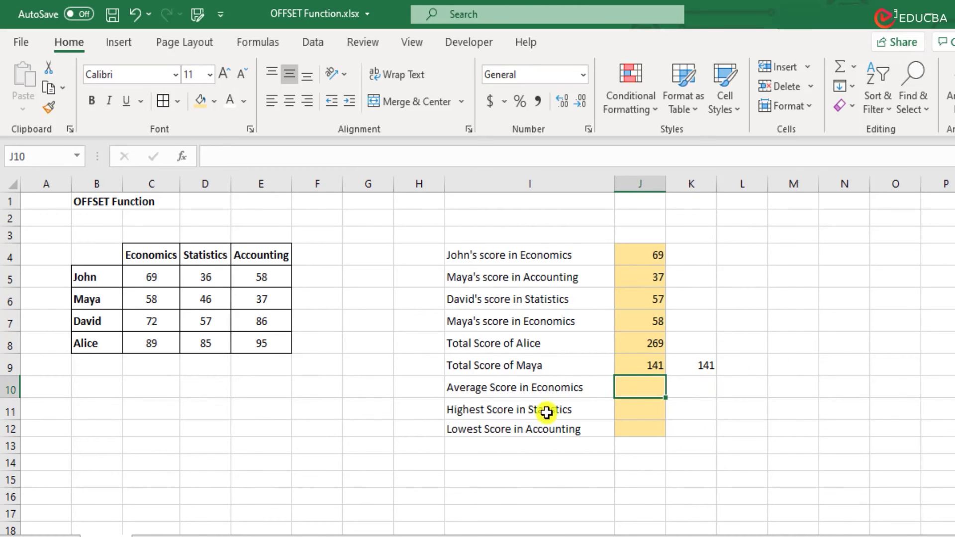
pyautogui.moveTo(548, 388); pyautogui.dragTo(548, 422)
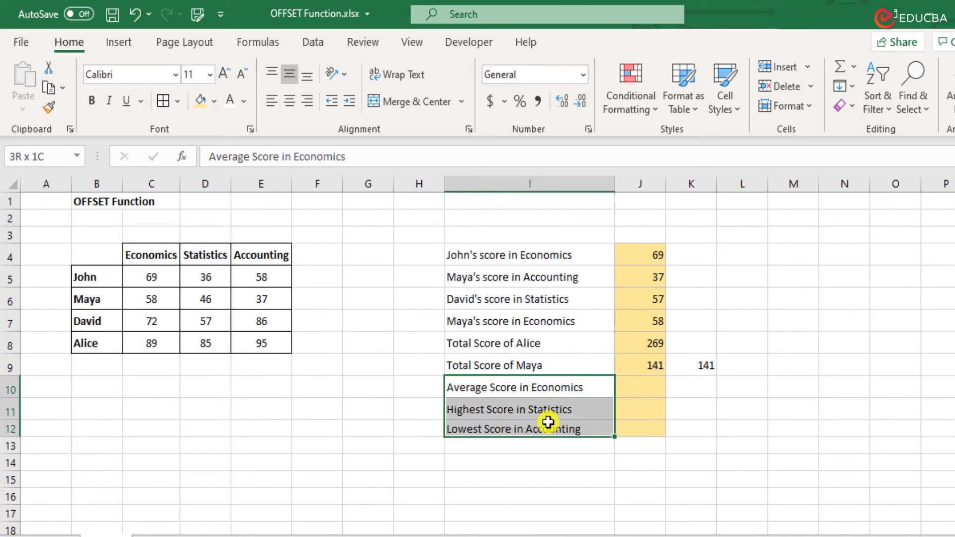
pyautogui.click(550, 387)
pyautogui.click(657, 387)
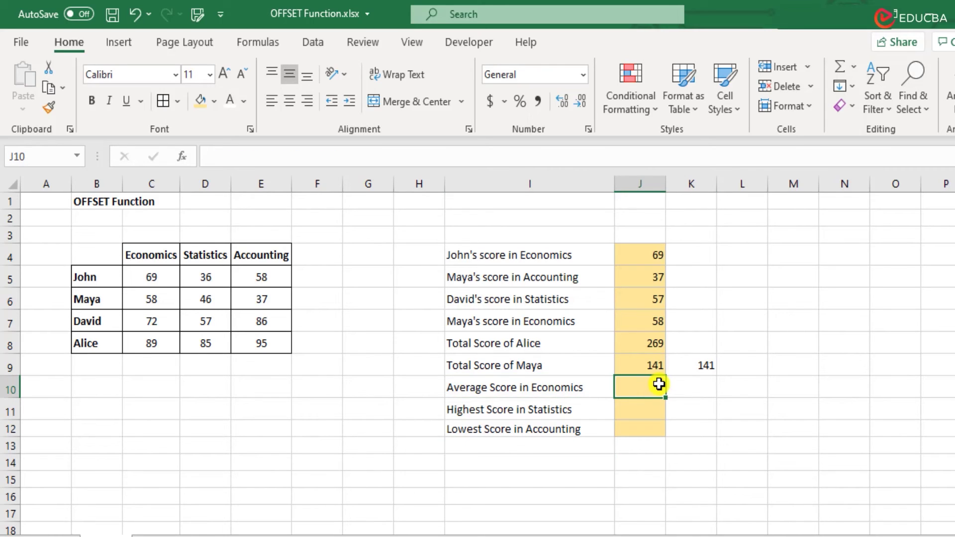
# Begin an AVERAGE formula in J10 for the Economics average, with a nested OFFSET that starts from reference B4.
pyautogui.click(640, 413)
pyautogui.click(644, 427)
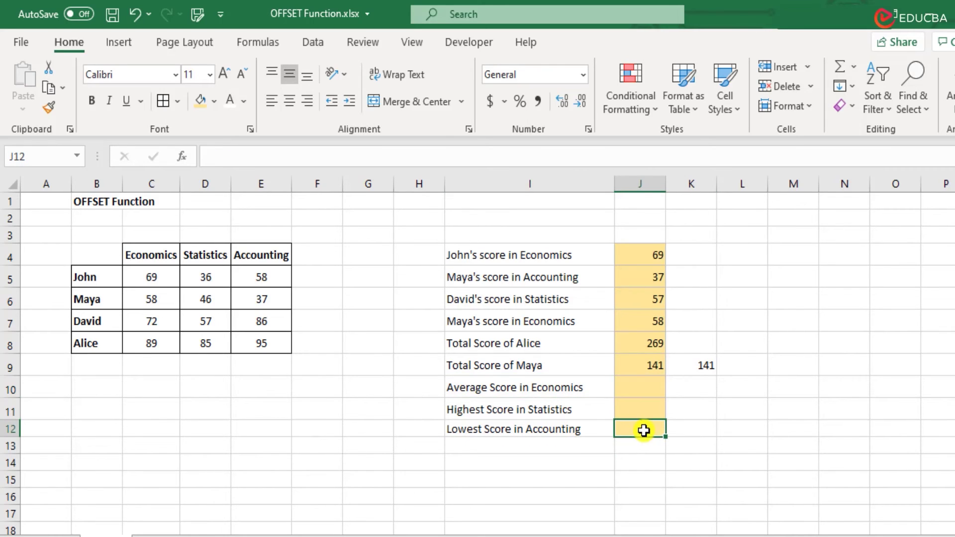
pyautogui.click(655, 383)
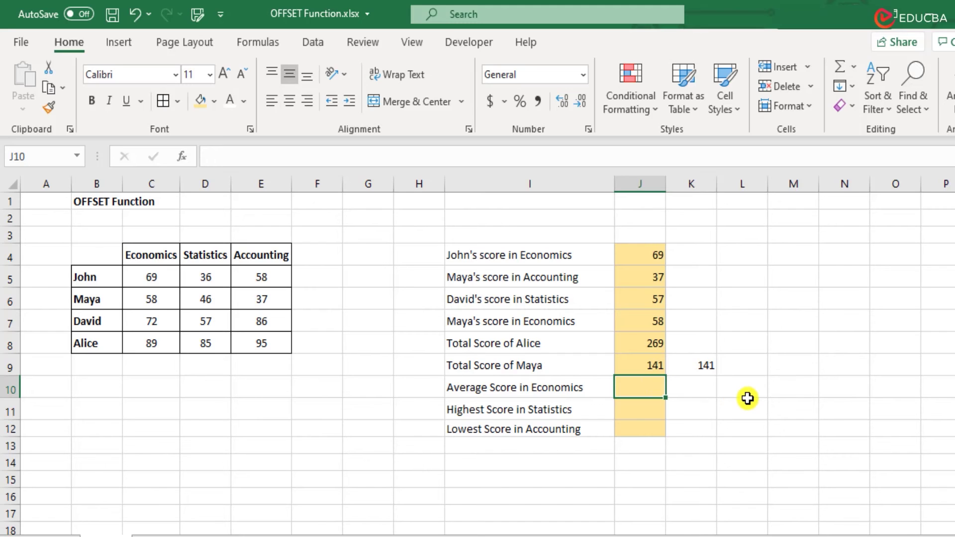
pyautogui.write('=avera')
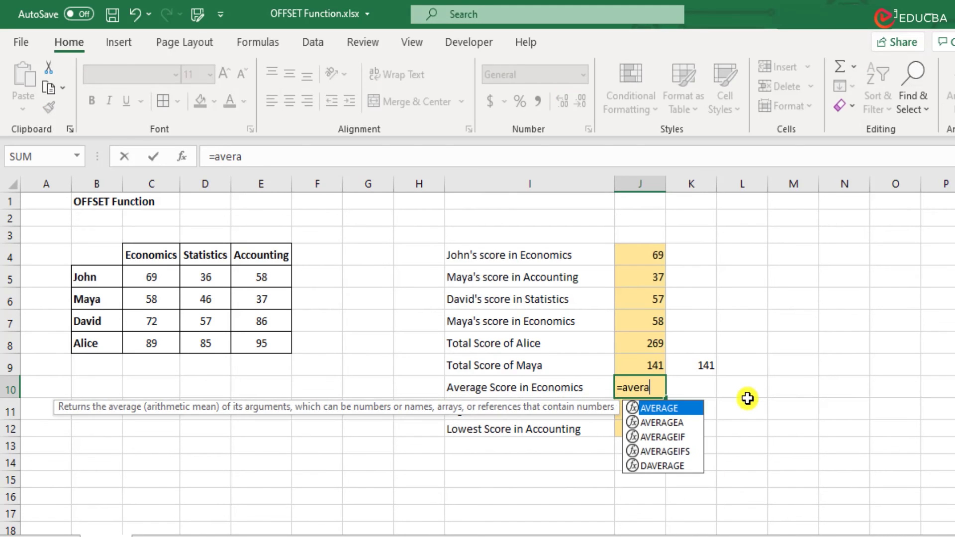
pyautogui.press('Tab')
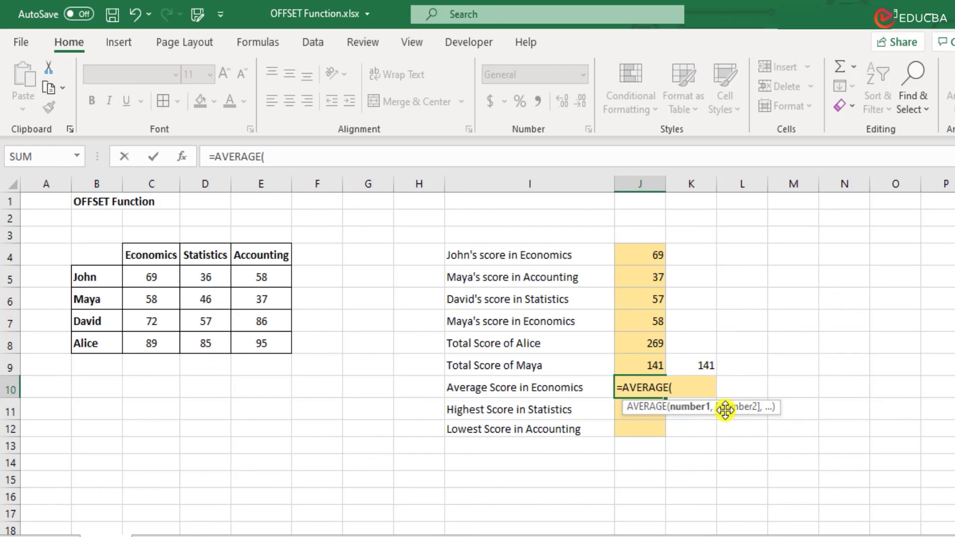
pyautogui.write('ff')
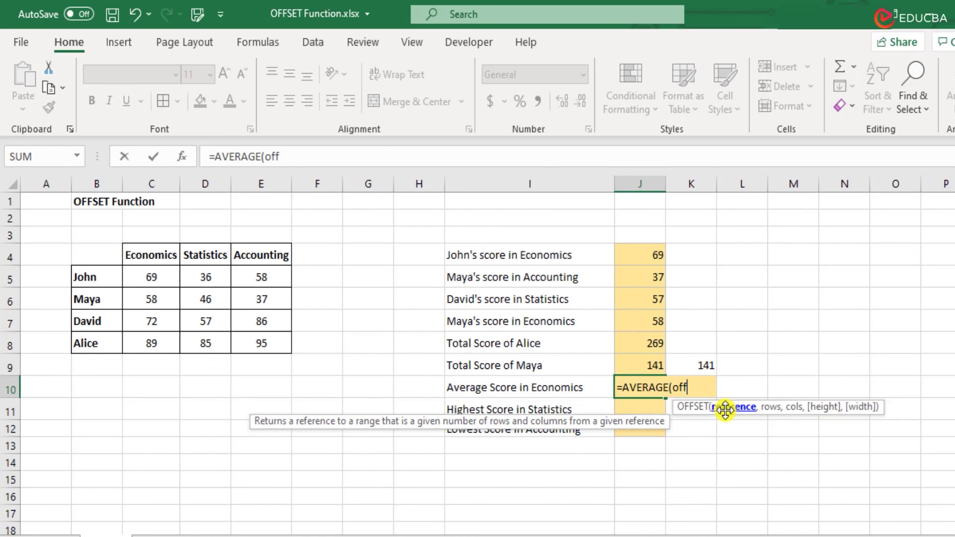
pyautogui.press('Tab')
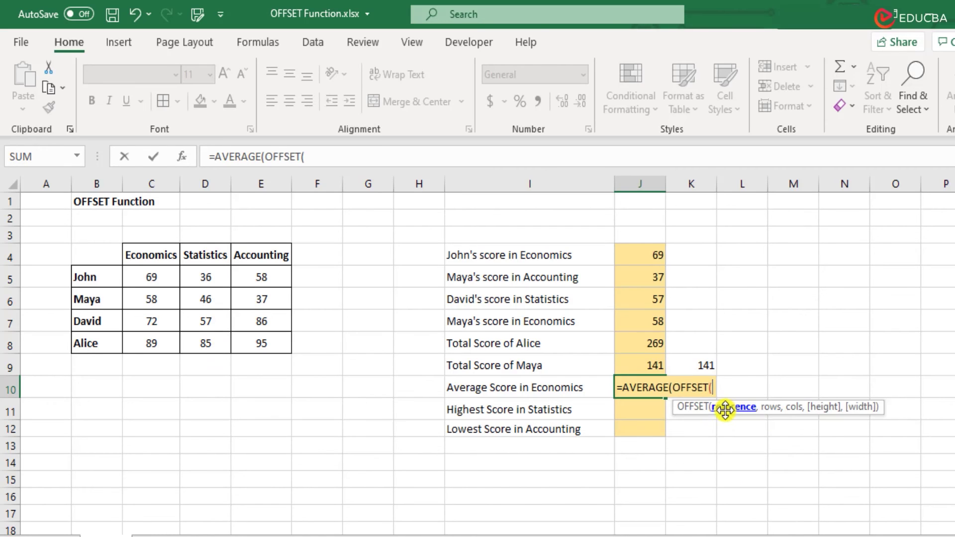
pyautogui.click(107, 253)
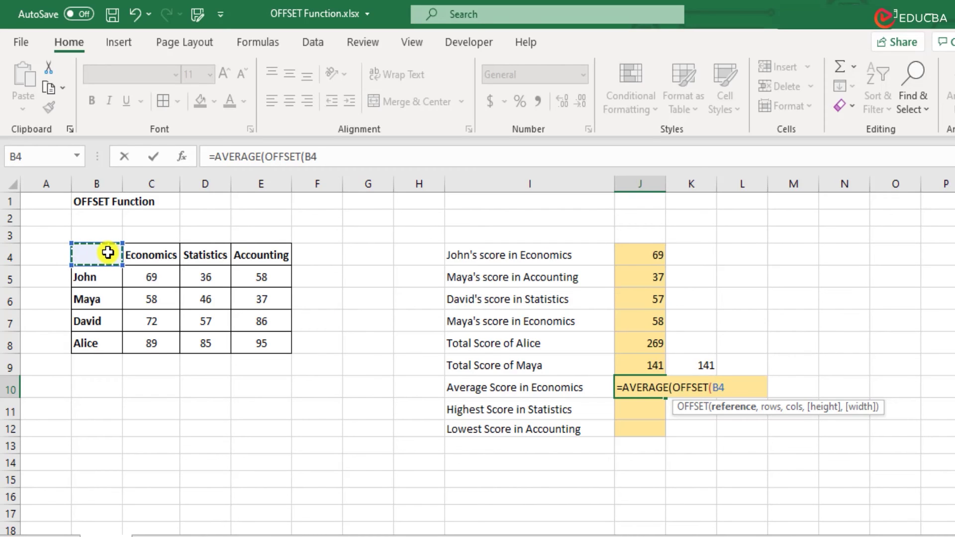
# Complete J10 as =AVERAGE(OFFSET(B4,1,1,4,1)), and check it against the average of the selected Economics scores C5:C8.
pyautogui.write(',')
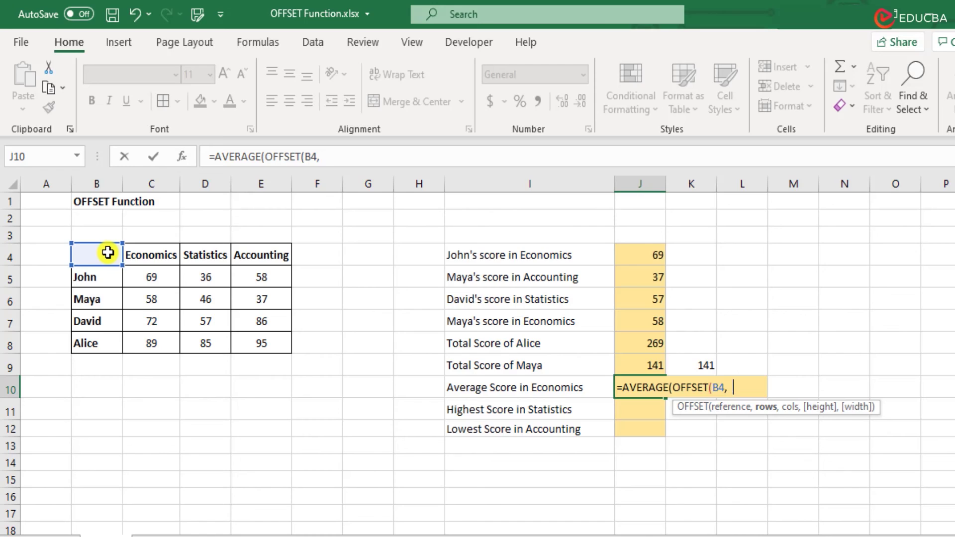
pyautogui.write('1,')
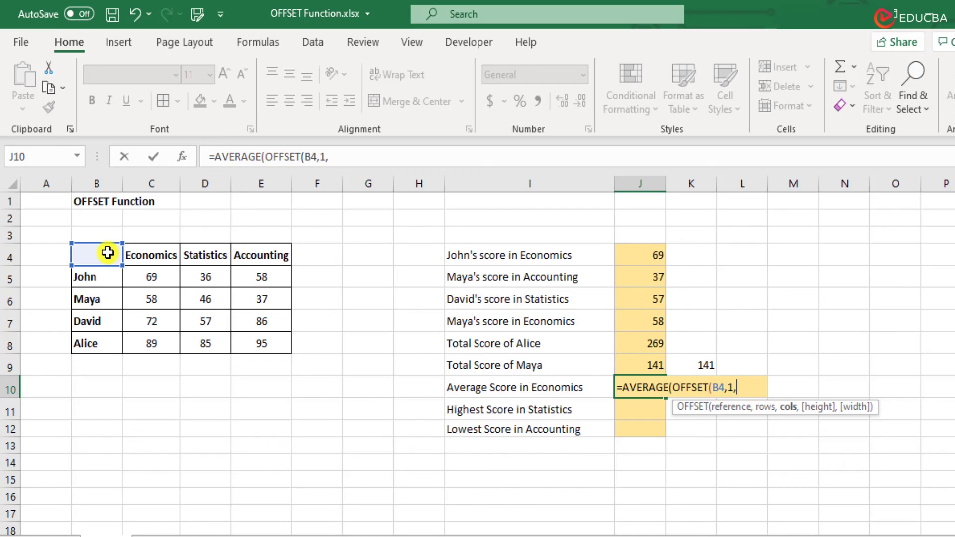
pyautogui.write('1,')
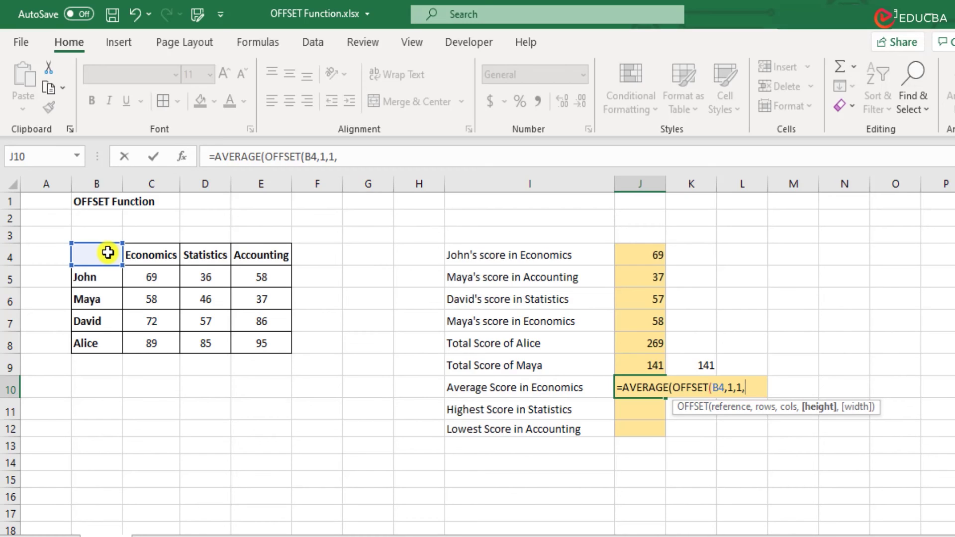
pyautogui.write('4')
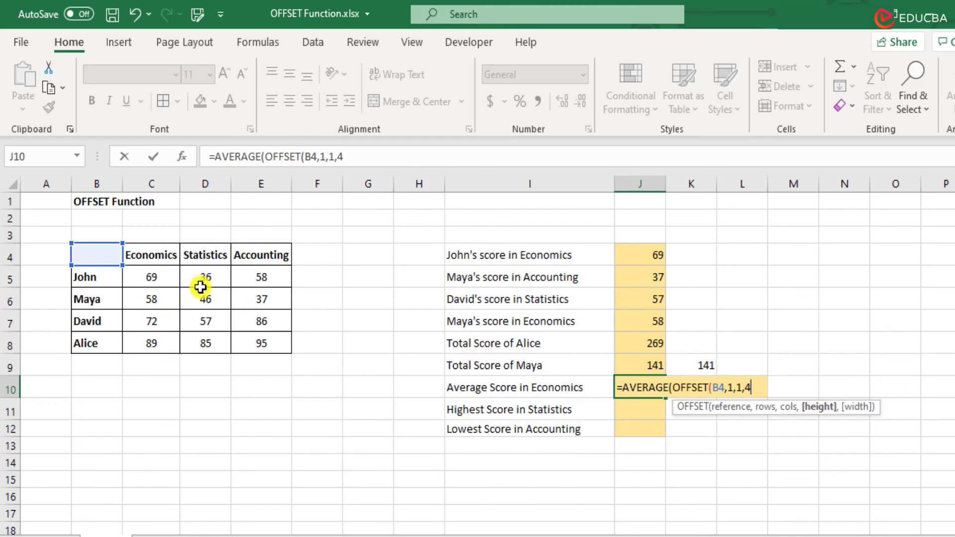
pyautogui.write(',')
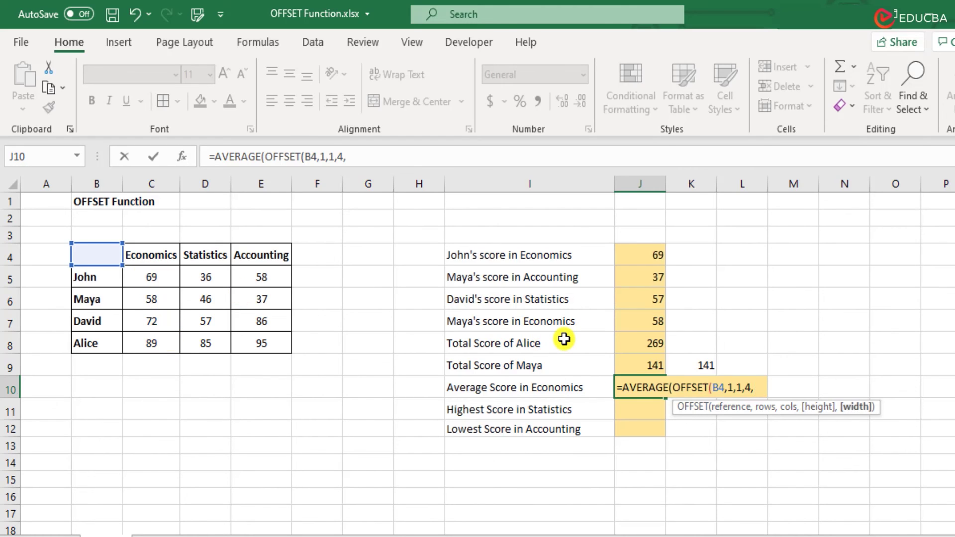
pyautogui.write('1))')
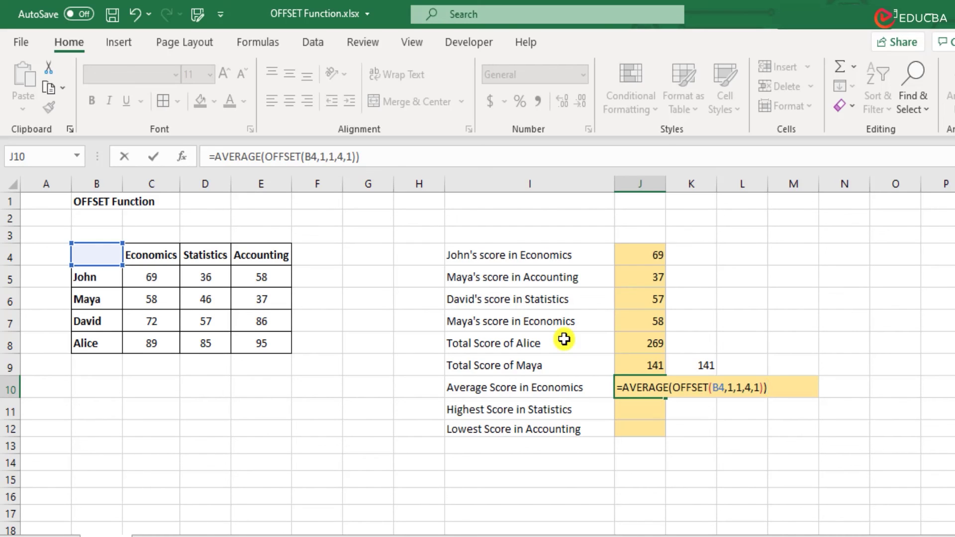
pyautogui.press('Return')
pyautogui.press('Up')
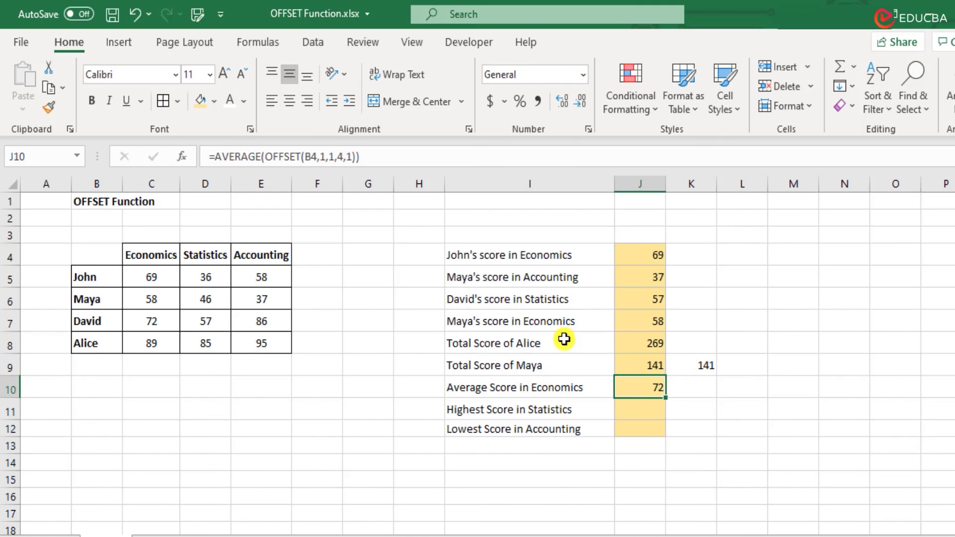
pyautogui.moveTo(139, 277); pyautogui.dragTo(149, 337)
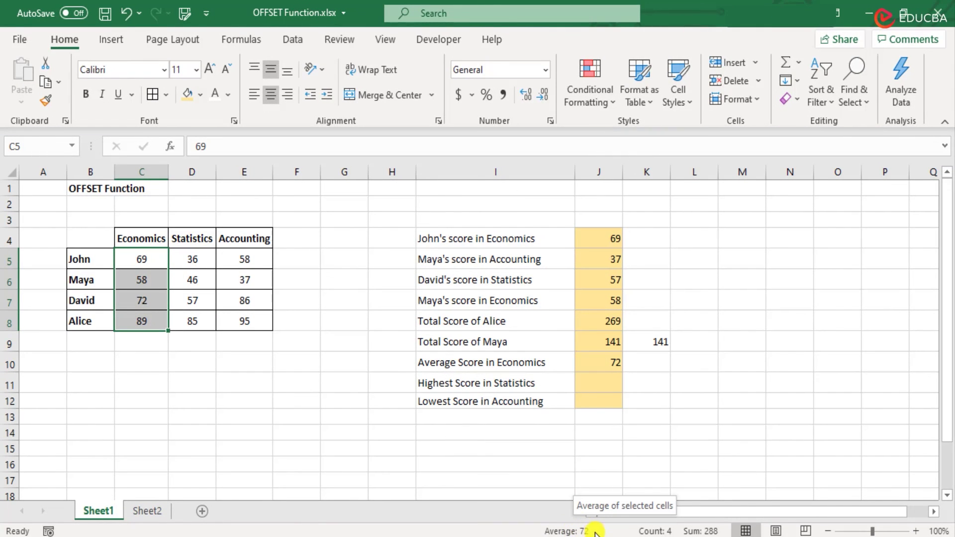
pyautogui.click(650, 360)
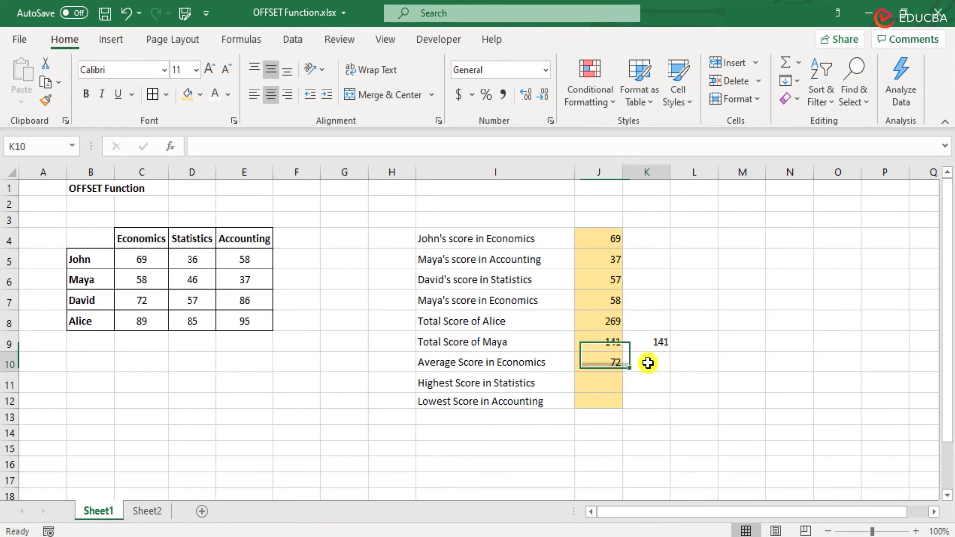
# Begin a MAX formula in J11 for the highest score in Statistics.
pyautogui.click(582, 384)
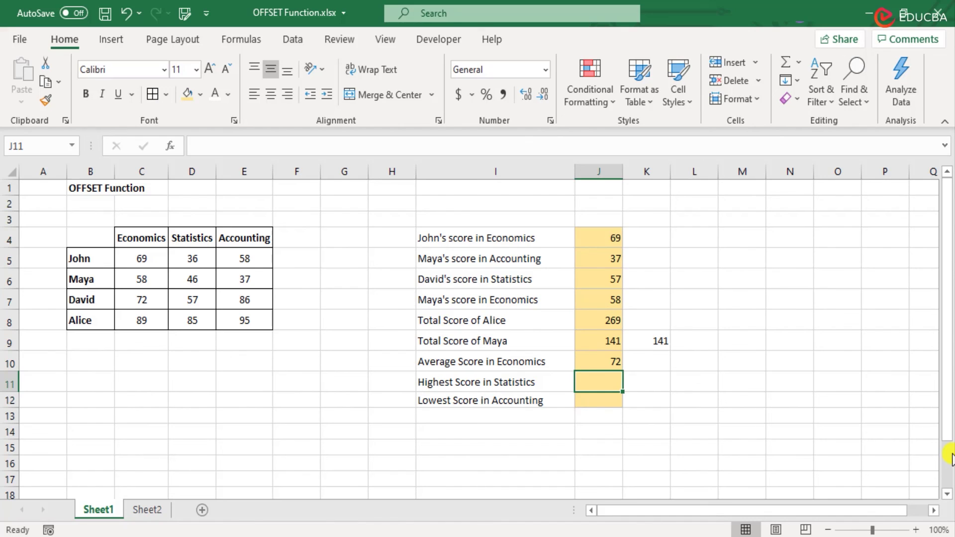
pyautogui.write('=max')
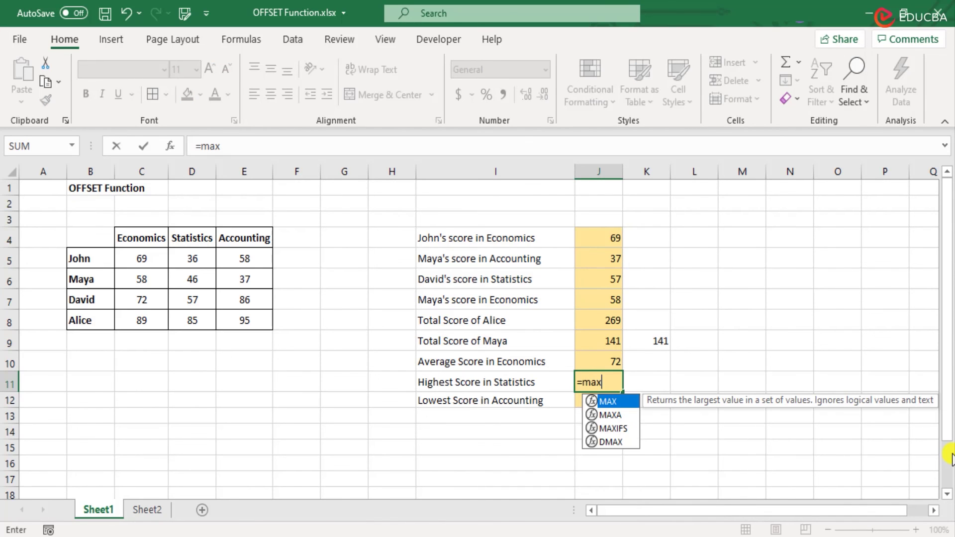
pyautogui.press('Tab')
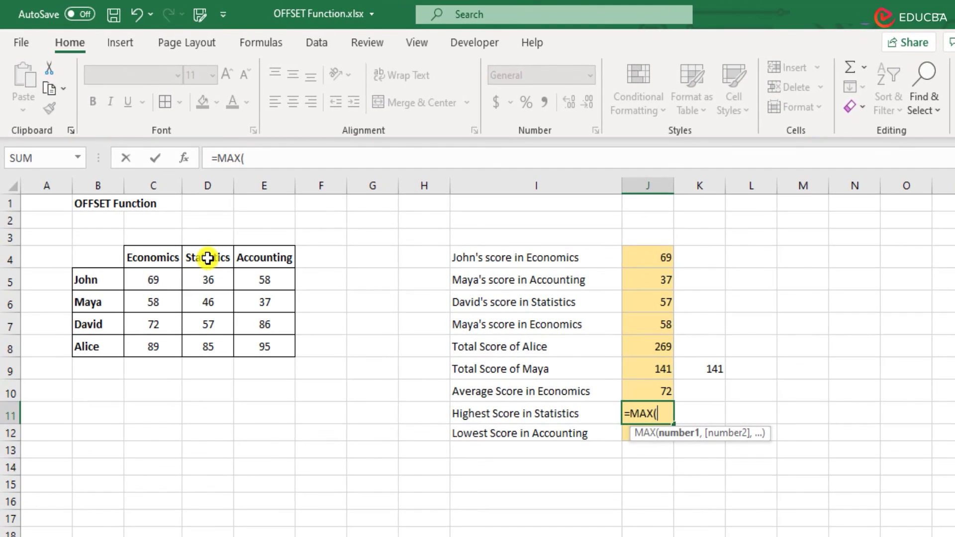
pyautogui.click(208, 258)
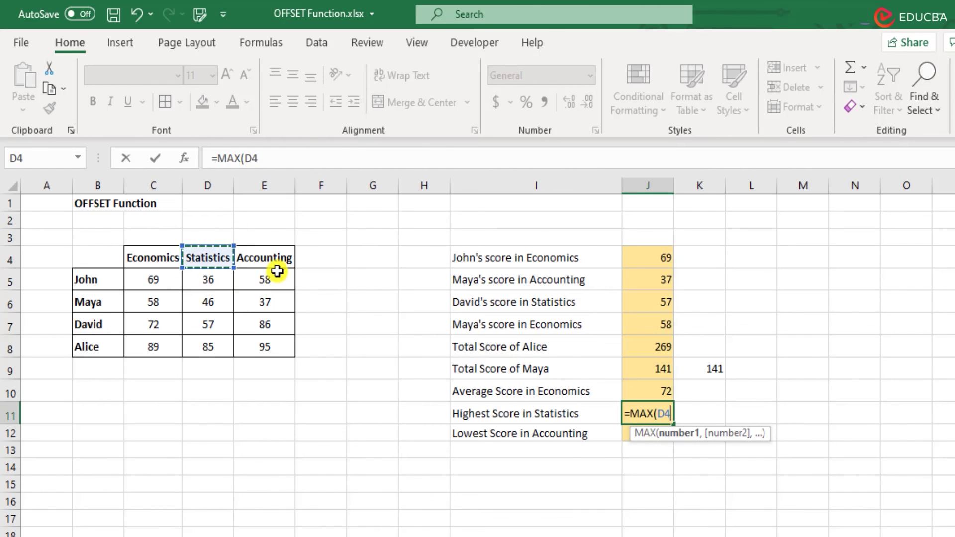
pyautogui.write(',')
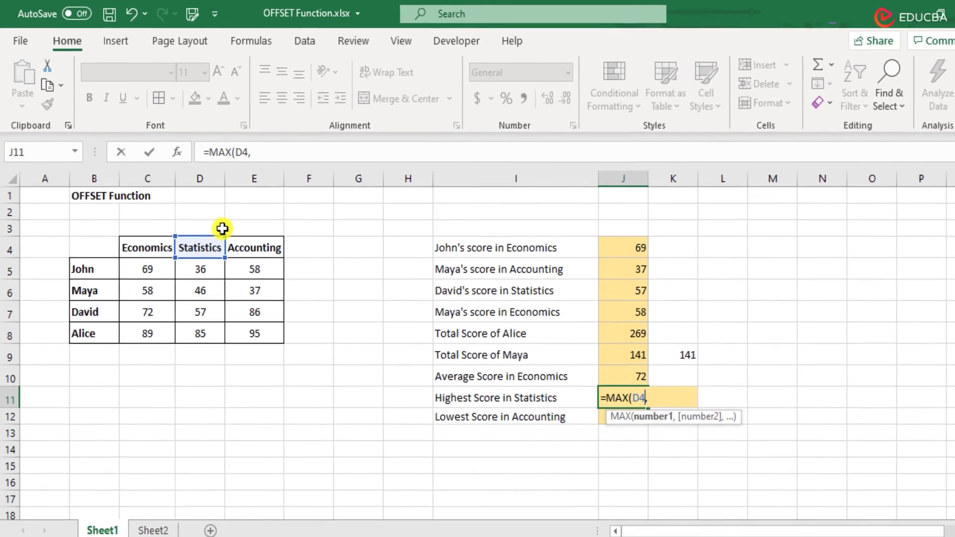
pyautogui.press('BackSpace')
pyautogui.press('BackSpace')
pyautogui.press('BackSpace')
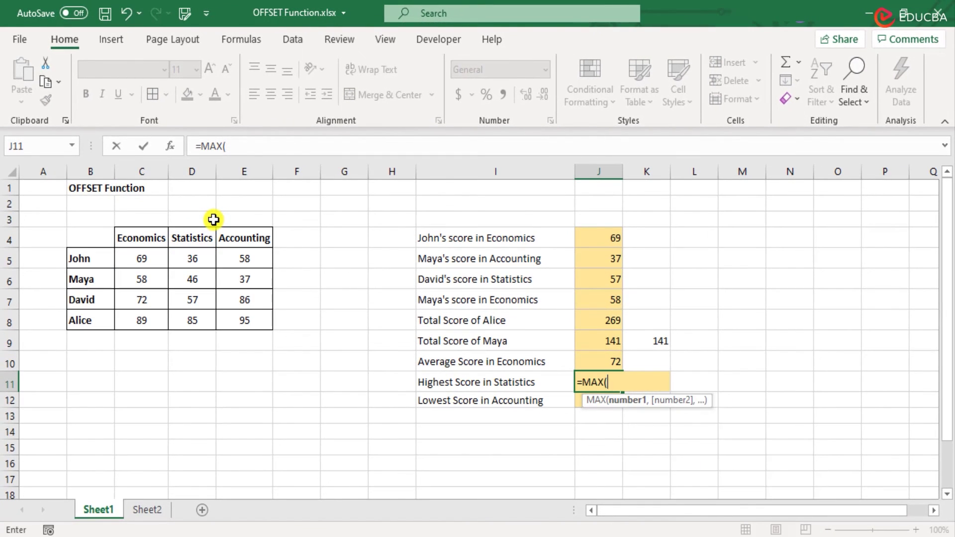
# Nest an OFFSET inside the J11 MAX formula, using the Statistics header cell D4 as its reference.
pyautogui.write('off')
pyautogui.press('Tab')
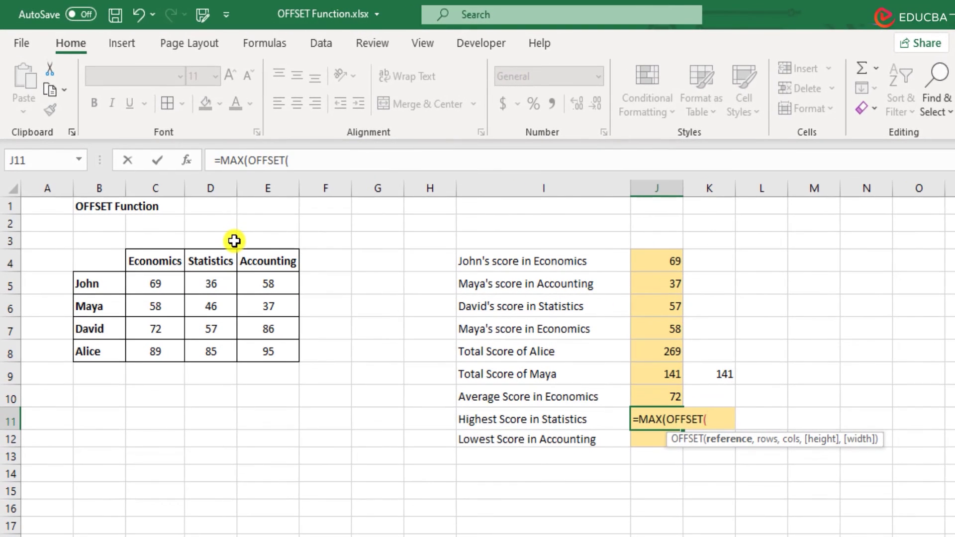
pyautogui.click(215, 260)
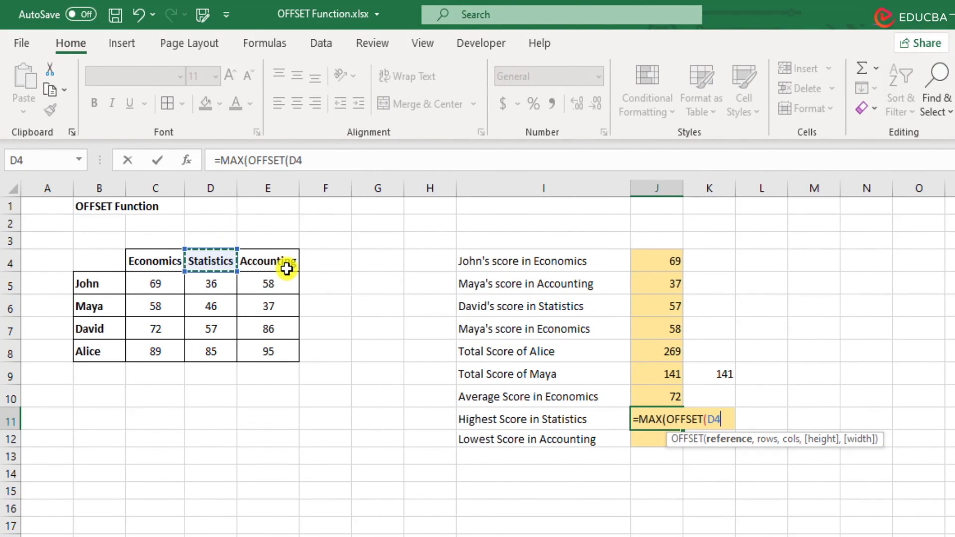
pyautogui.write(',')
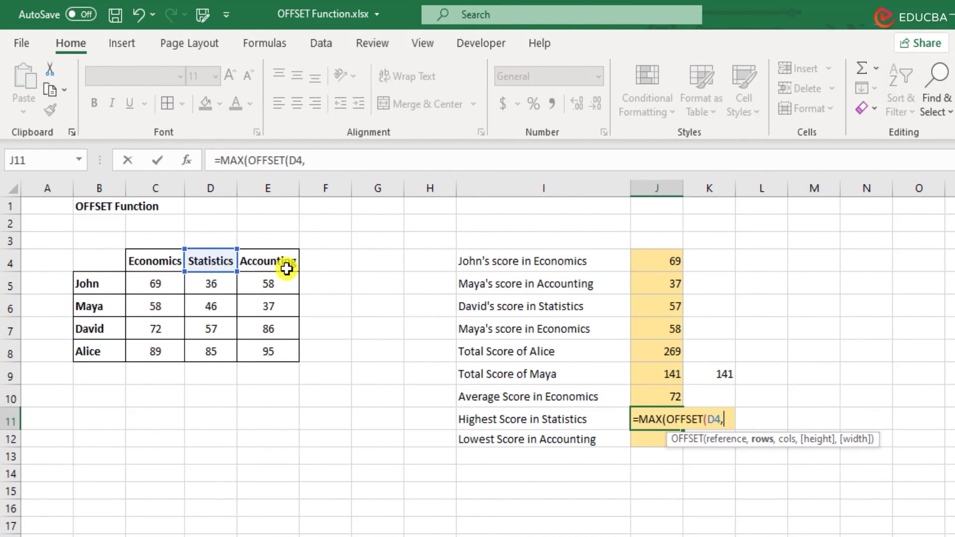
# Complete the J11 formula with rows 1, columns 0, height 4 and width 1, accepting the correction to =MAX(OFFSET(D4,1,0,4,1)).
pyautogui.write('1,')
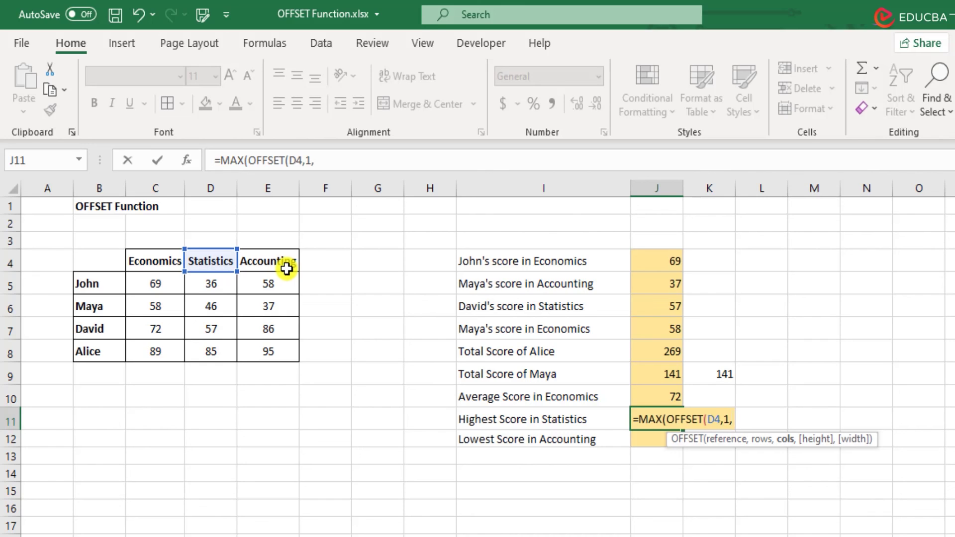
pyautogui.write('0')
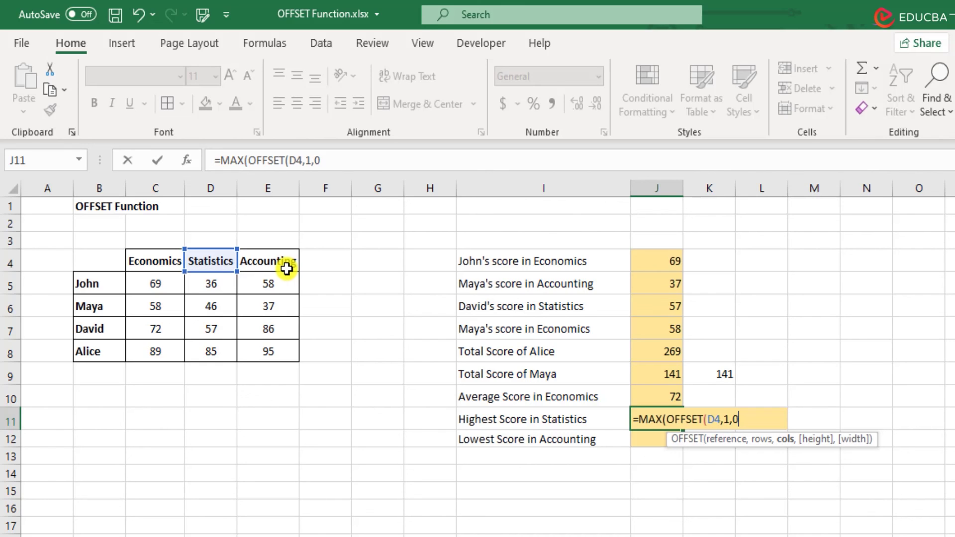
pyautogui.write(',')
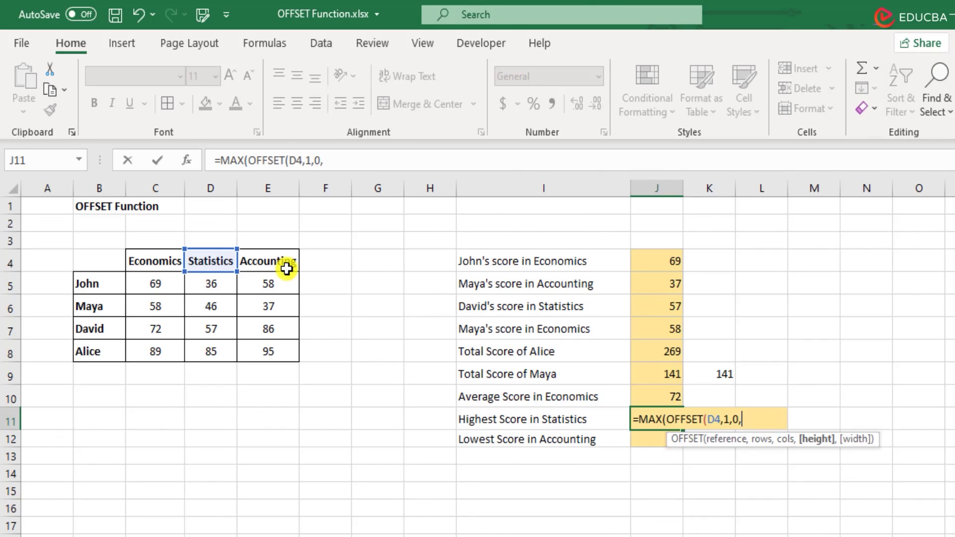
pyautogui.write('4,1')
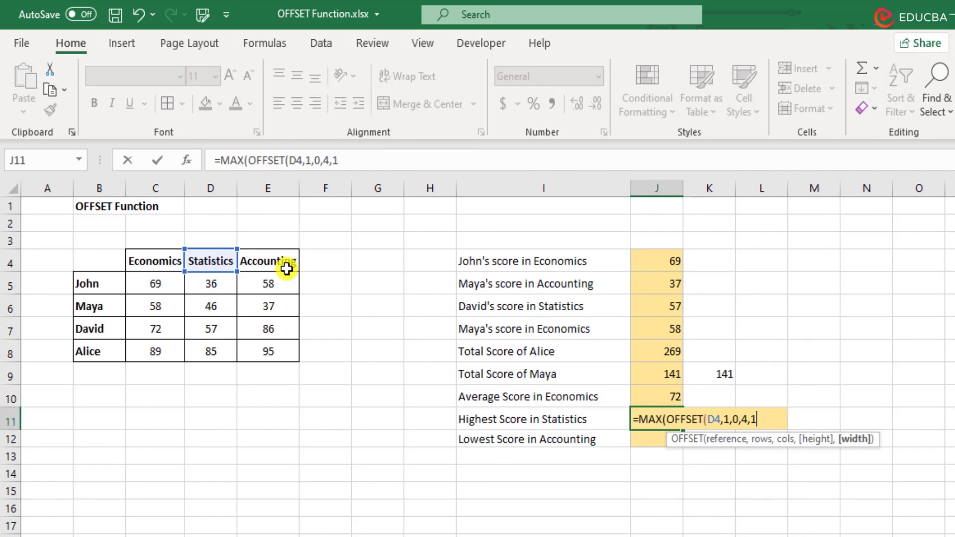
pyautogui.write(')')
pyautogui.press('Return')
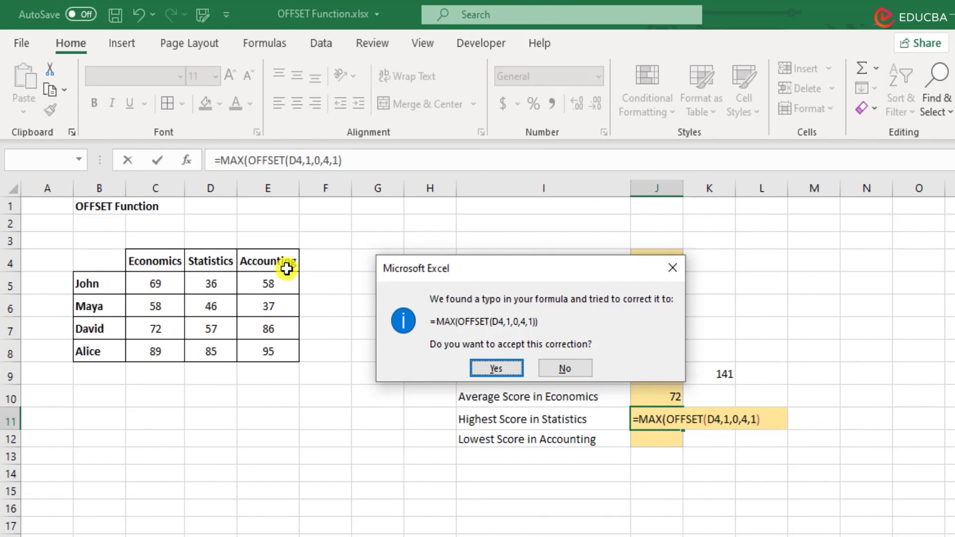
pyautogui.press('Return')
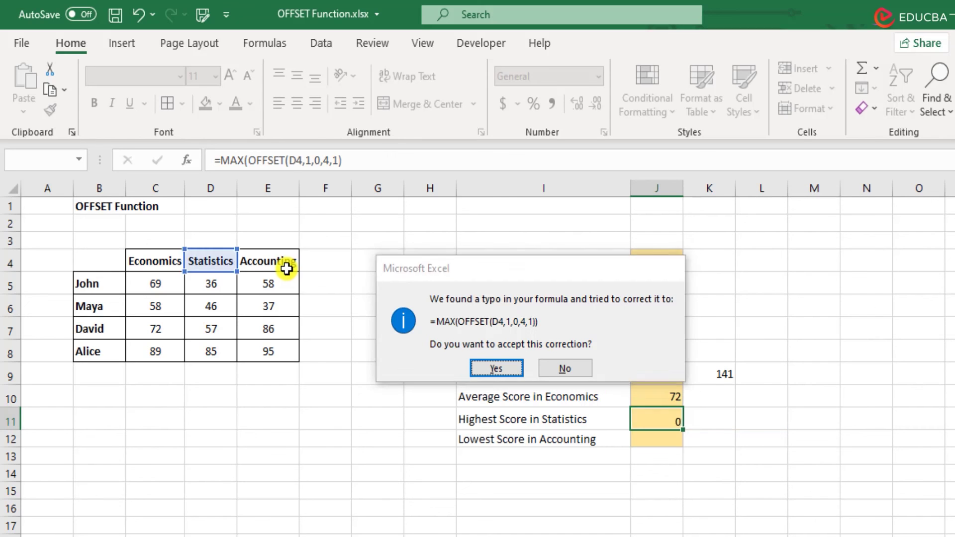
pyautogui.press('Up')
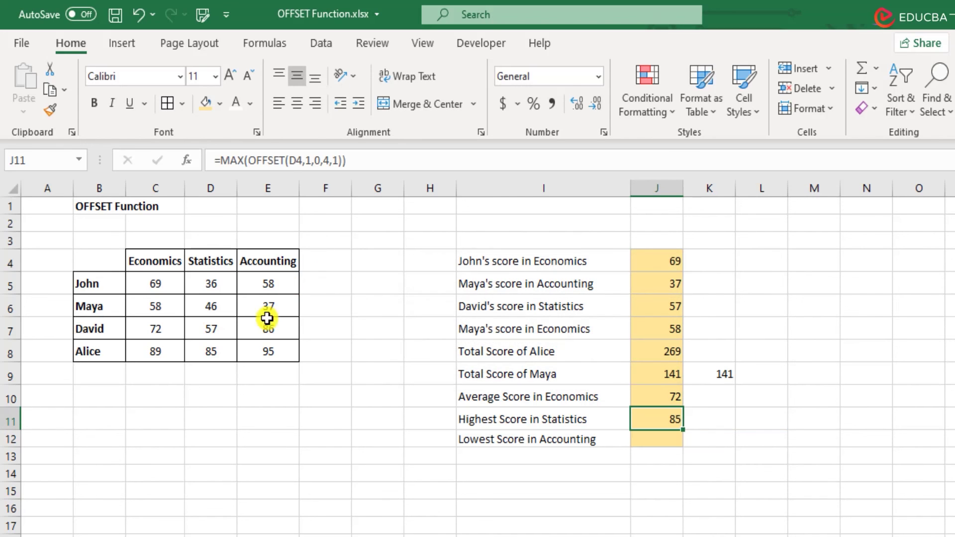
# Check the highest score among the Statistics scores in D5:D8, and select J12 for the lowest Accounting score.
pyautogui.moveTo(211, 284); pyautogui.dragTo(226, 349)
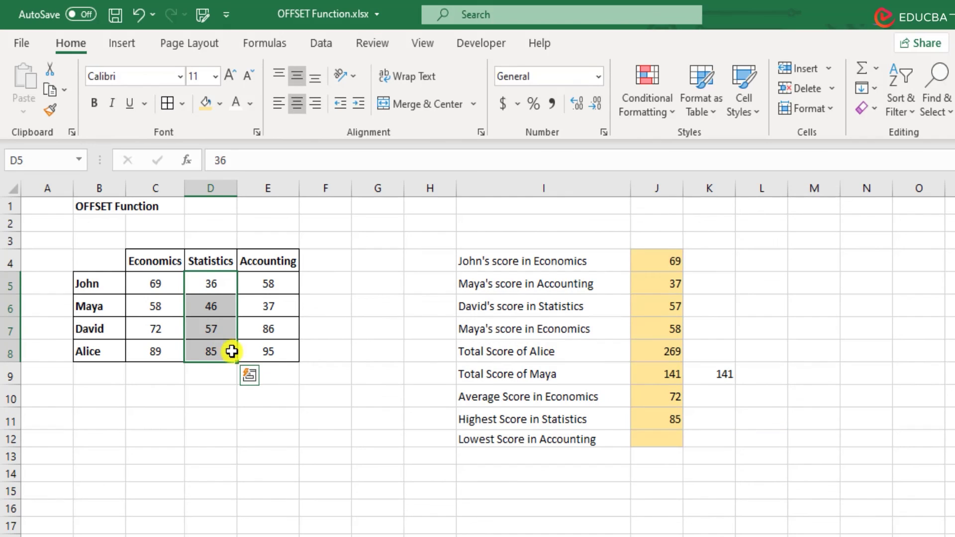
pyautogui.click(217, 347)
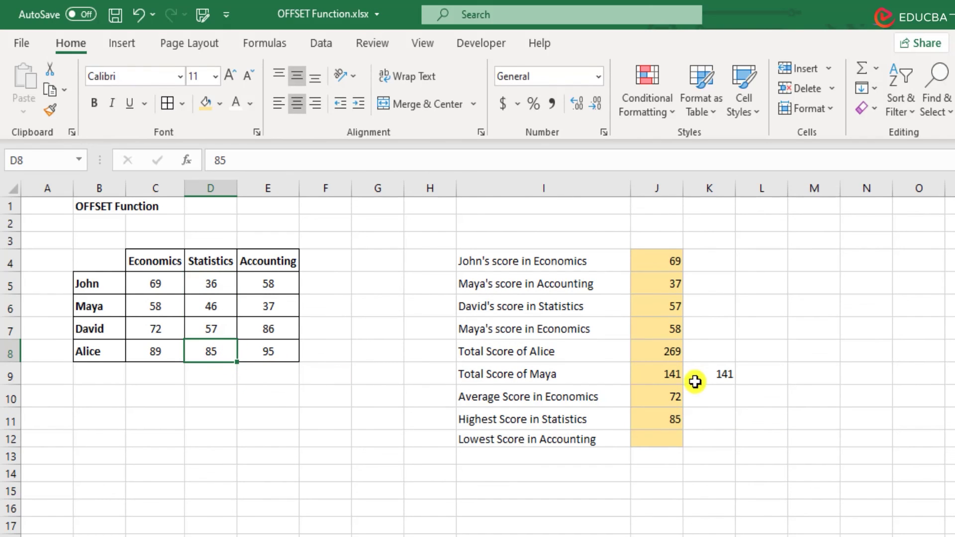
pyautogui.click(672, 439)
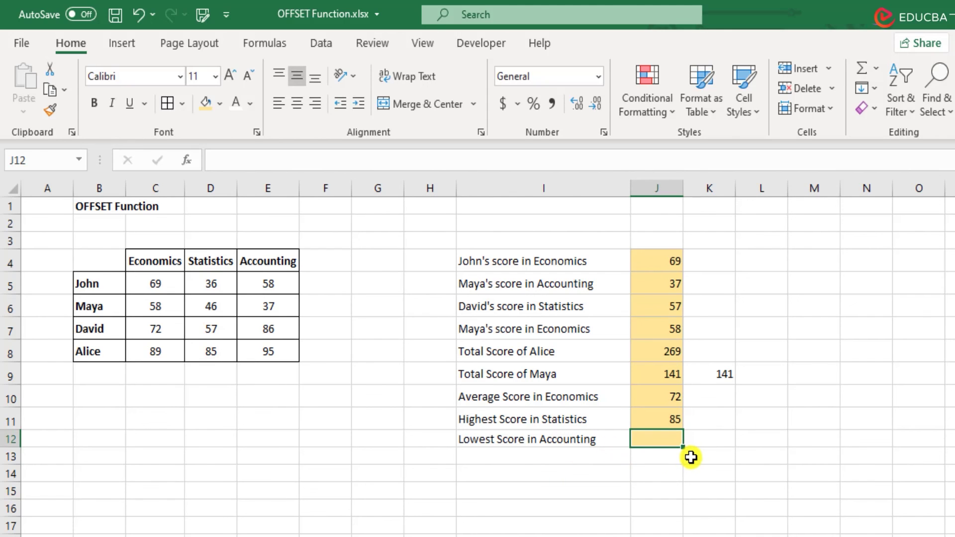
# Start a MIN formula in J12 with a nested OFFSET that uses the last Accounting score, E8, as its reference.
pyautogui.write('=')
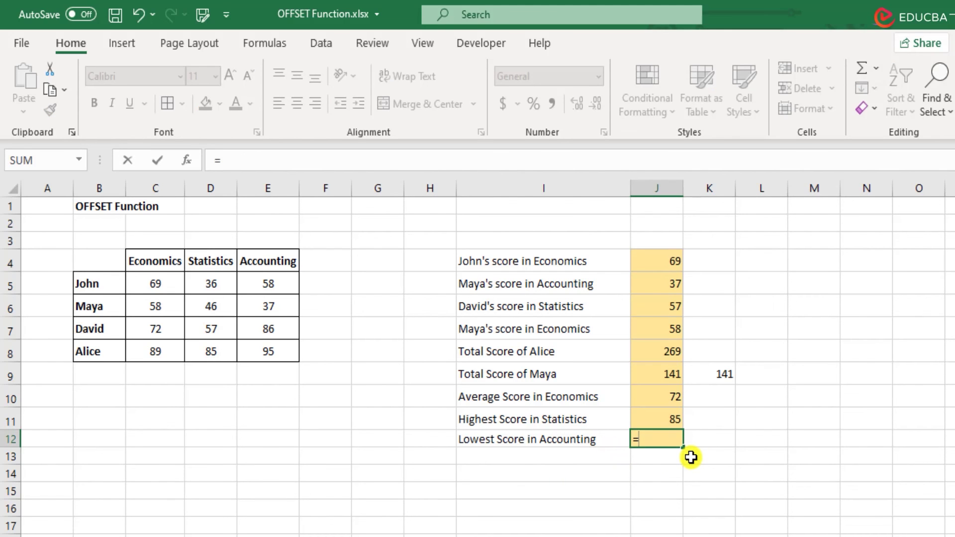
pyautogui.write('min')
pyautogui.press('Tab')
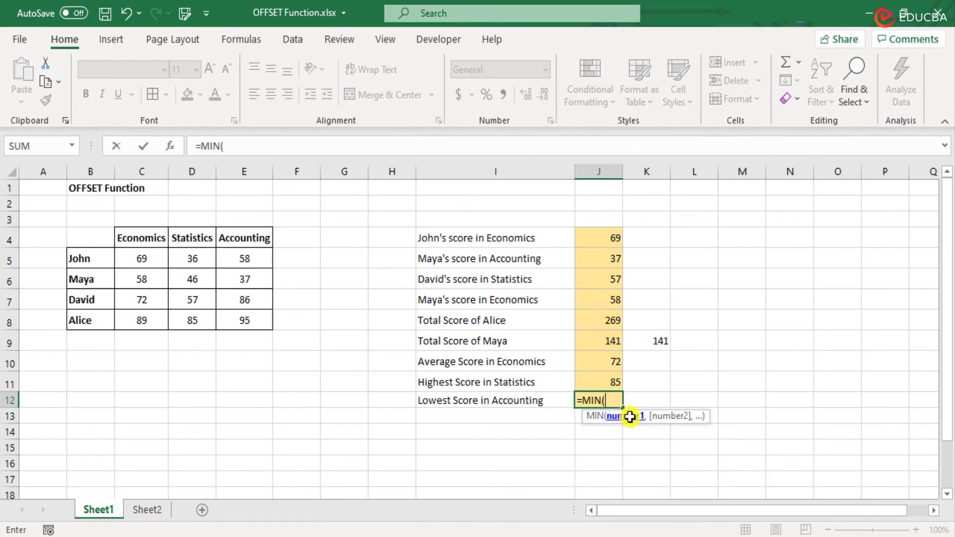
pyautogui.write('off')
pyautogui.press('Tab')
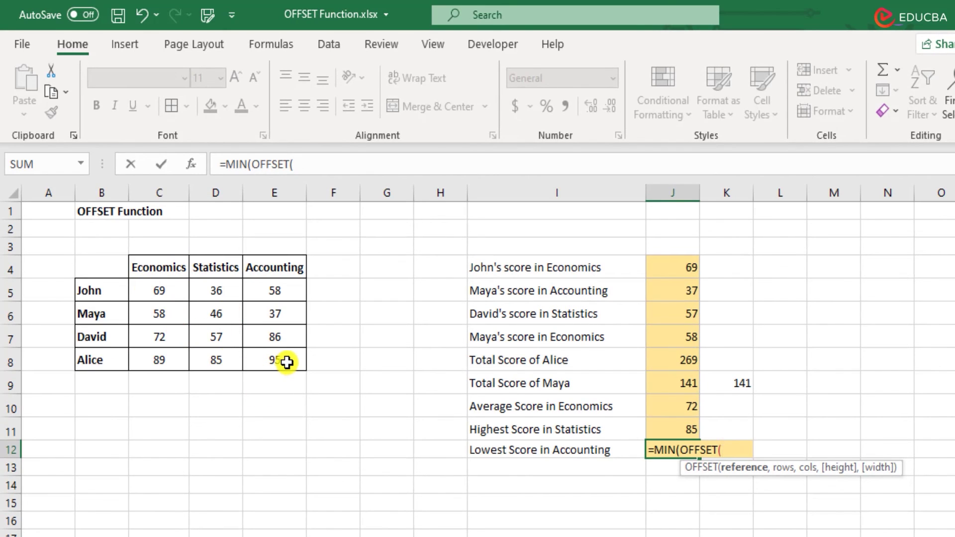
pyautogui.click(287, 362)
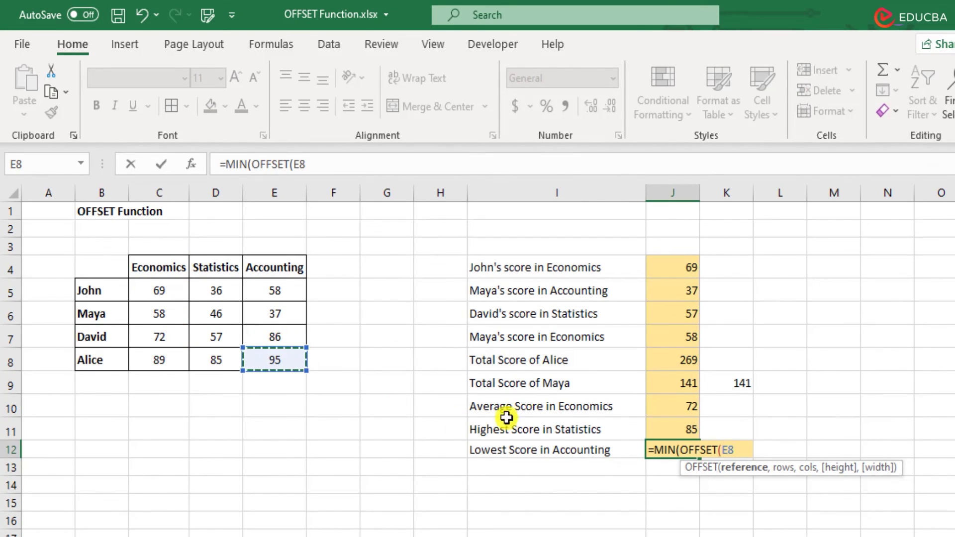
# Complete the J12 formula with rows 0, columns 0, height -4 and width 1, giving =MIN(OFFSET(E8,0,0,-4,1)).
pyautogui.write(',')
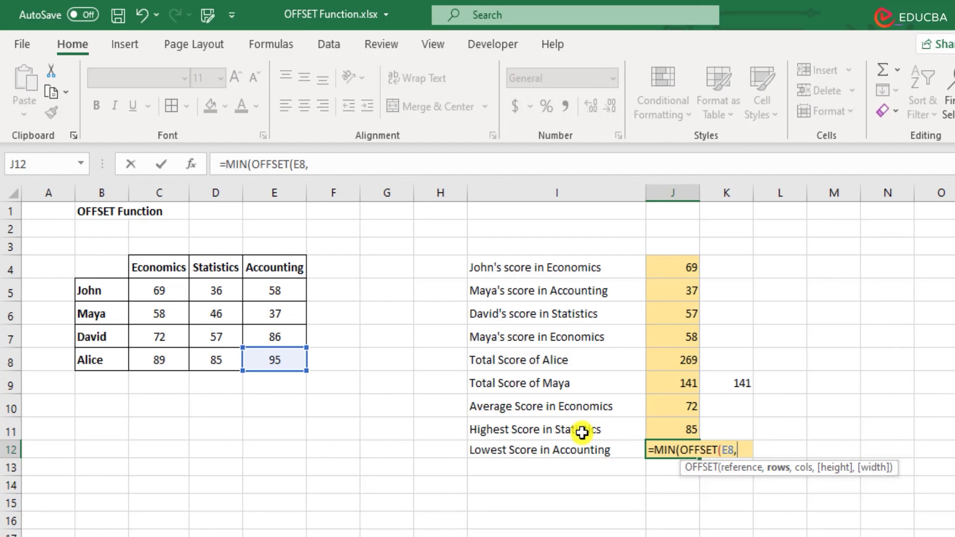
pyautogui.write('0,0')
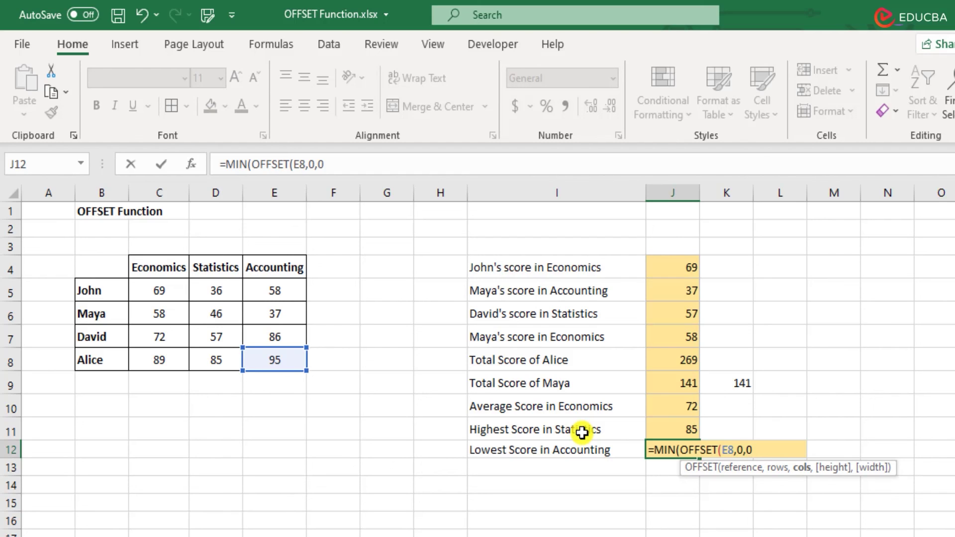
pyautogui.write(',')
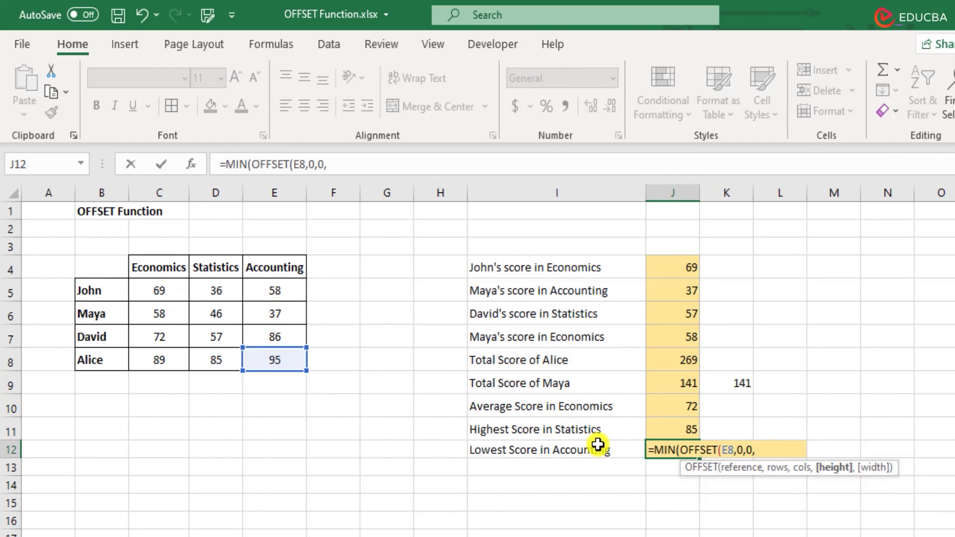
pyautogui.write('-4')
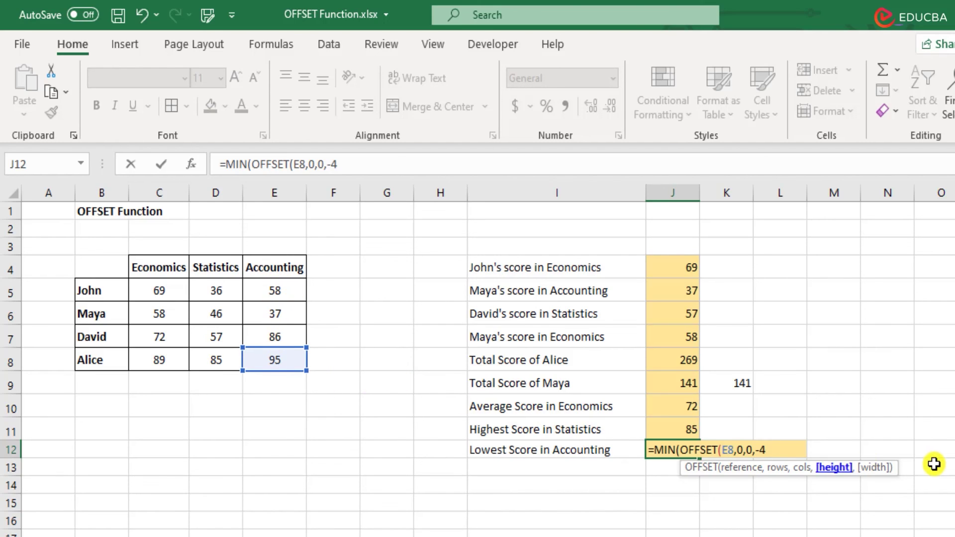
pyautogui.write(',')
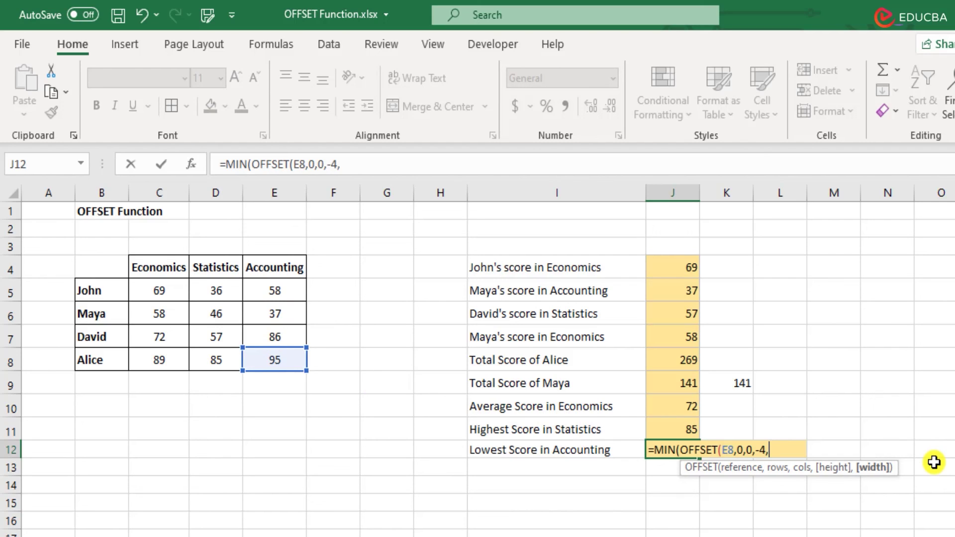
pyautogui.write('1))')
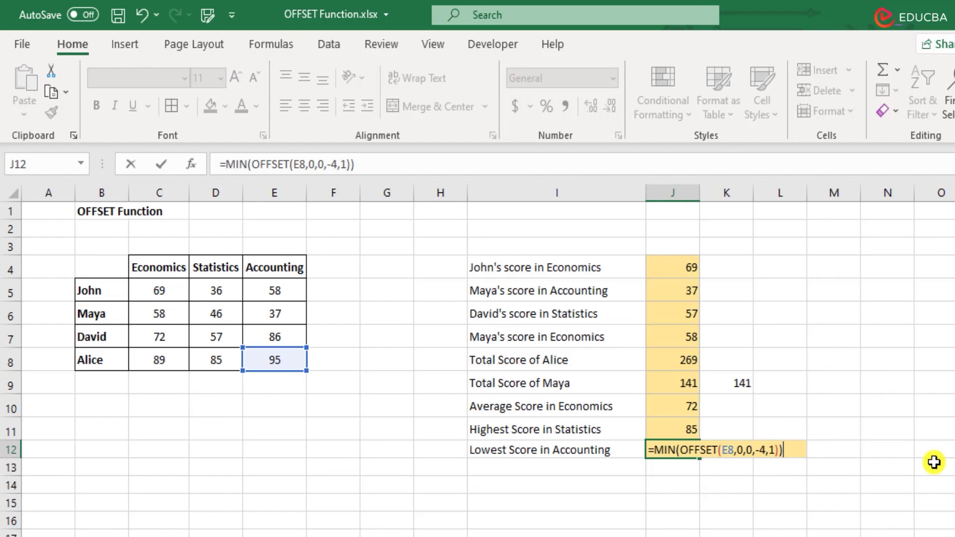
pyautogui.press('Return')
pyautogui.press('Up')
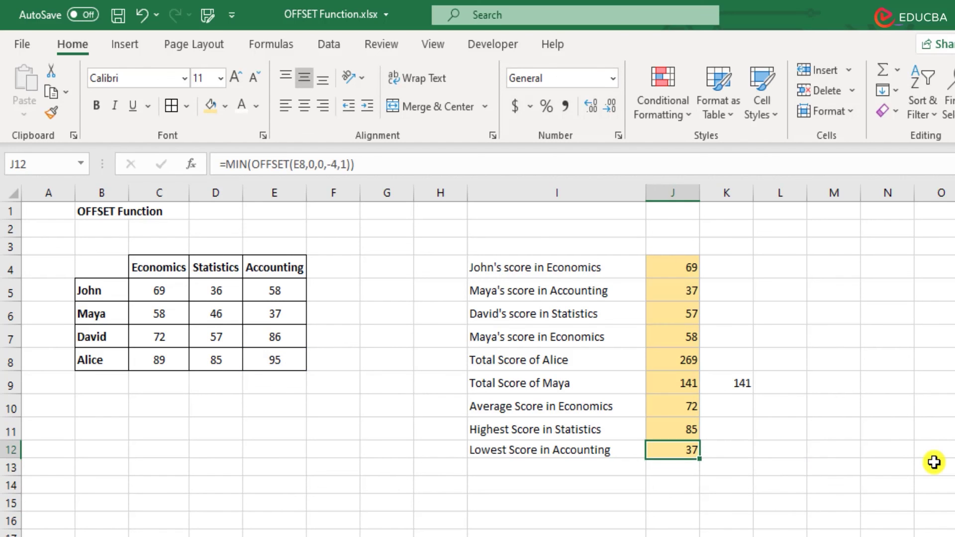
# Check the lowest Accounting score against the table in E5:E8, and select all the OFFSET results in J4:J12 for review.
pyautogui.click(287, 309)
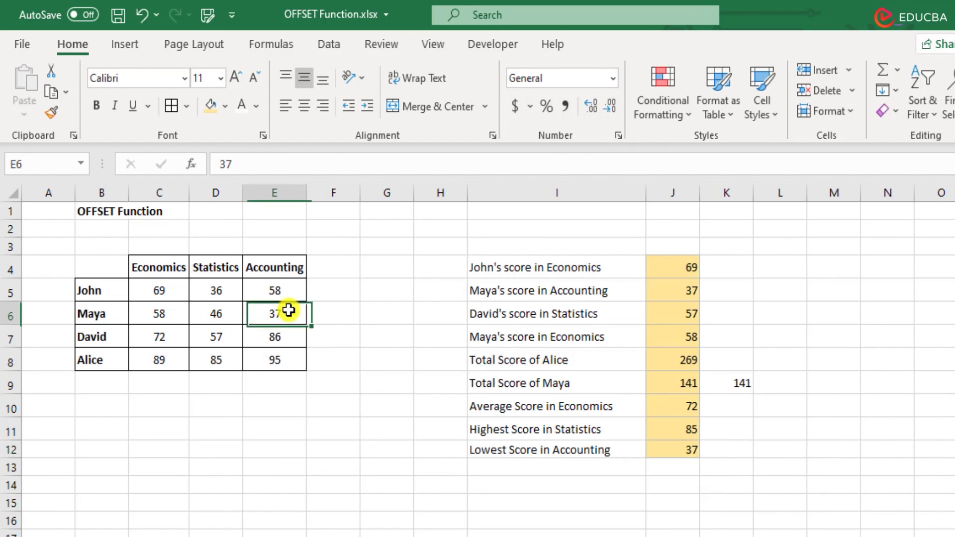
pyautogui.click(55, 211)
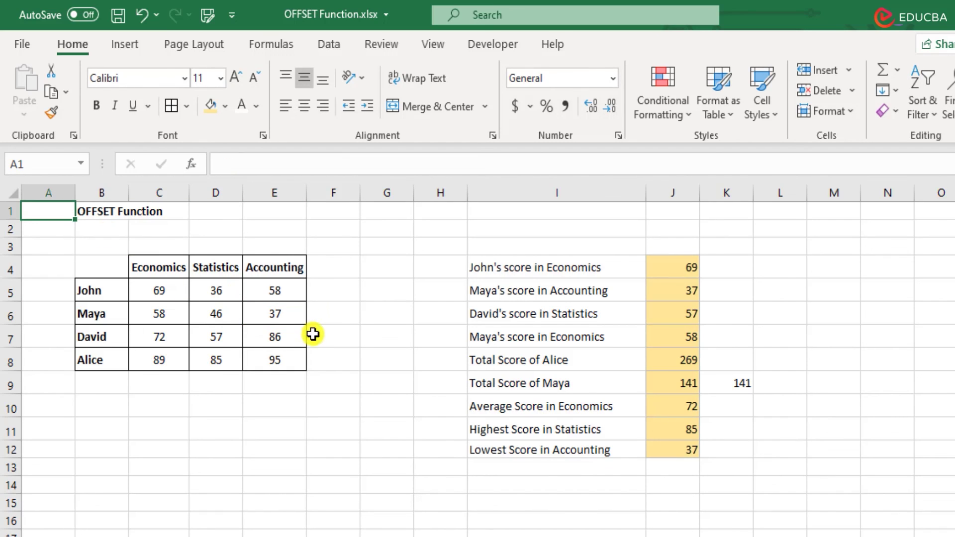
pyautogui.click(289, 309)
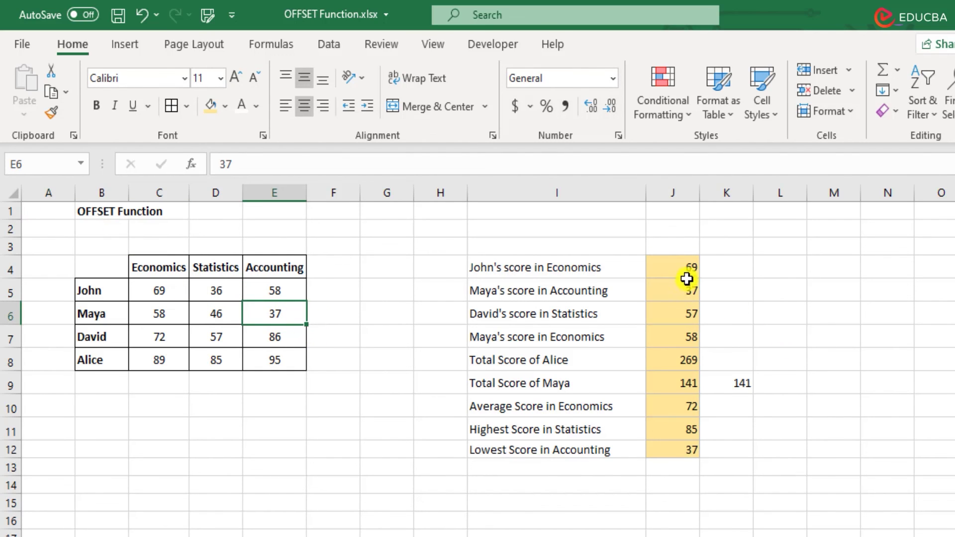
pyautogui.moveTo(687, 271); pyautogui.dragTo(693, 446)
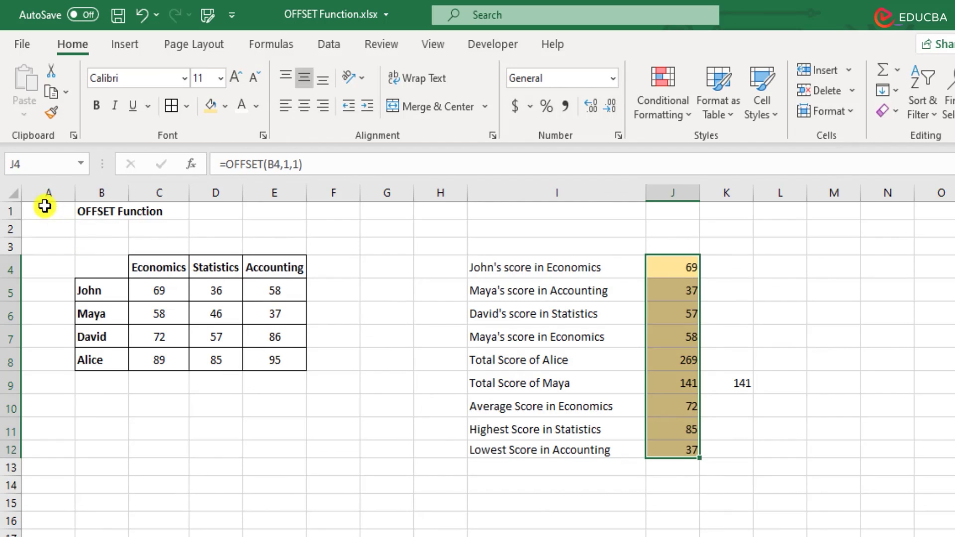